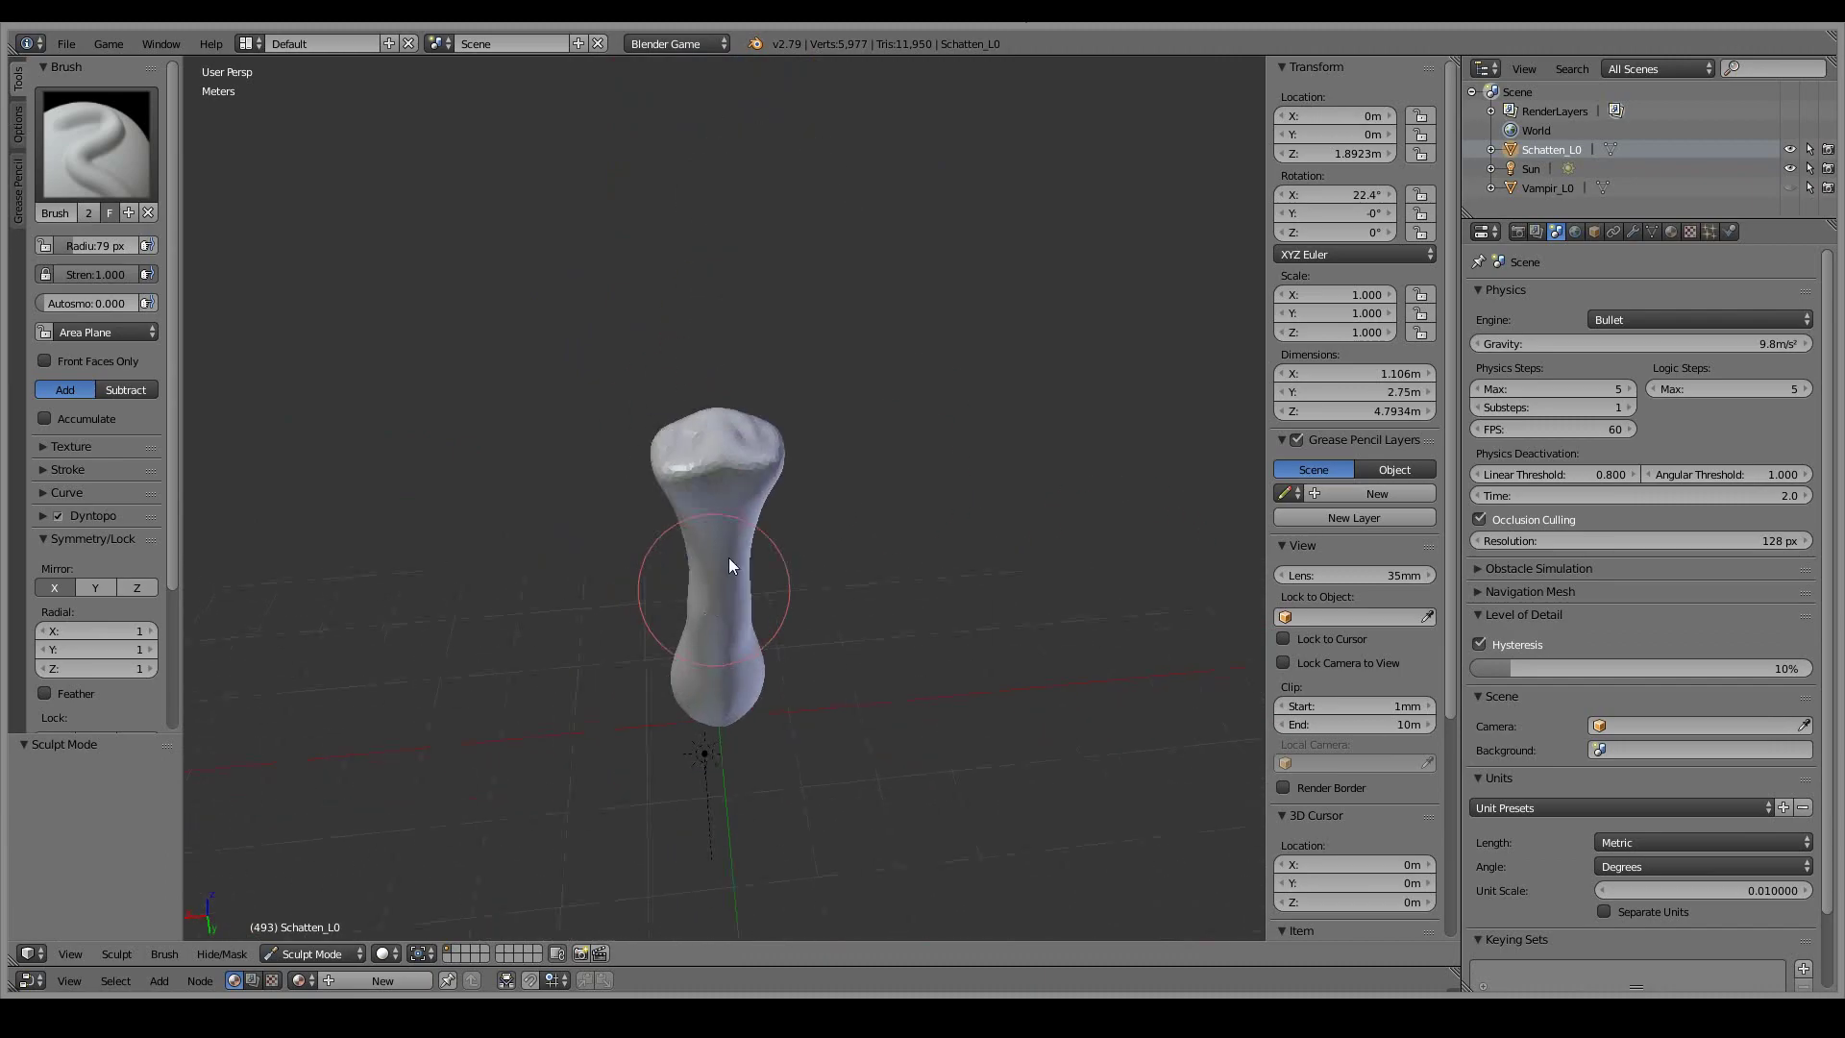
- Build up the upper end of the bone-shaped mesh into a broad palm with the sculpt brush
scroll(710, 313, up, 3)
middle_drag(647, 388, 680, 482)
mouse_move(680, 482)
mouse_down()
mouse_move(697, 512)
mouse_move(728, 492)
mouse_up()
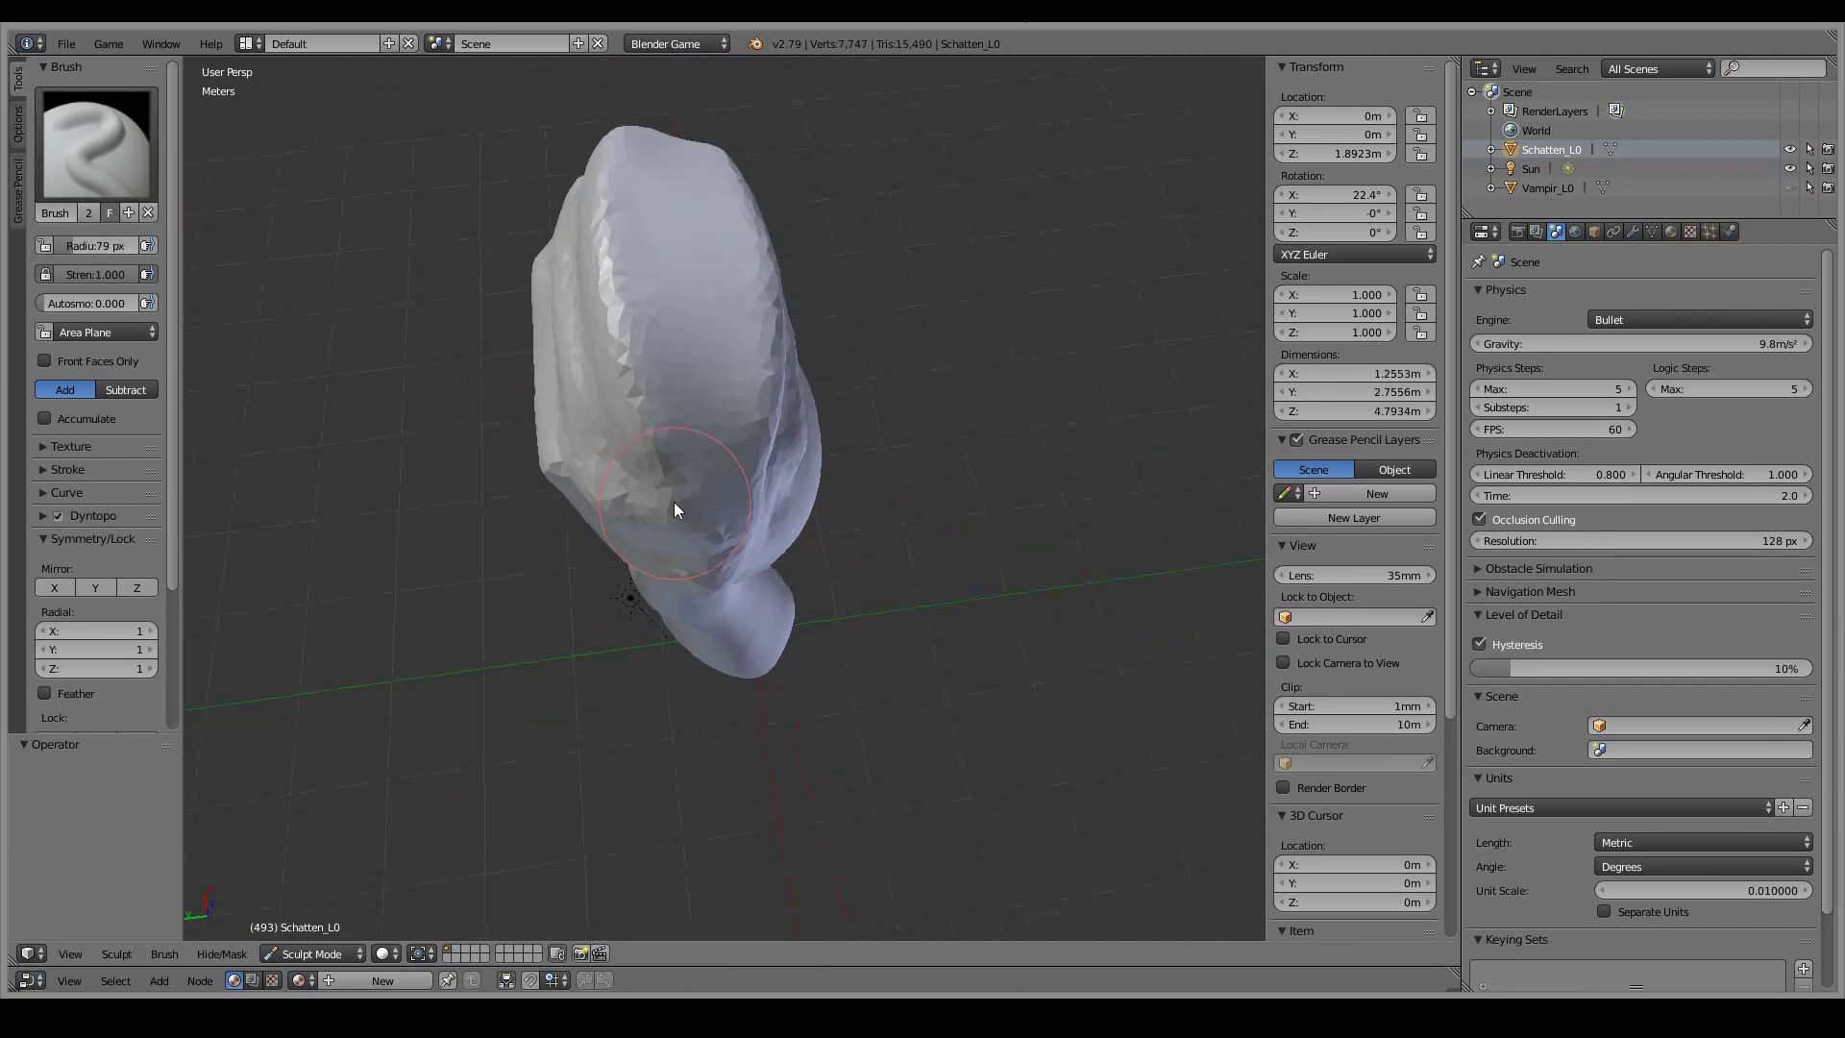
- Sculpt a long thumb out of the side of the palm
mouse_move(730, 522)
middle_down()
mouse_move(804, 442)
mouse_move(959, 411)
middle_up()
drag(959, 411, 922, 415)
middle_drag(922, 415, 689, 564)
drag(684, 572, 689, 565)
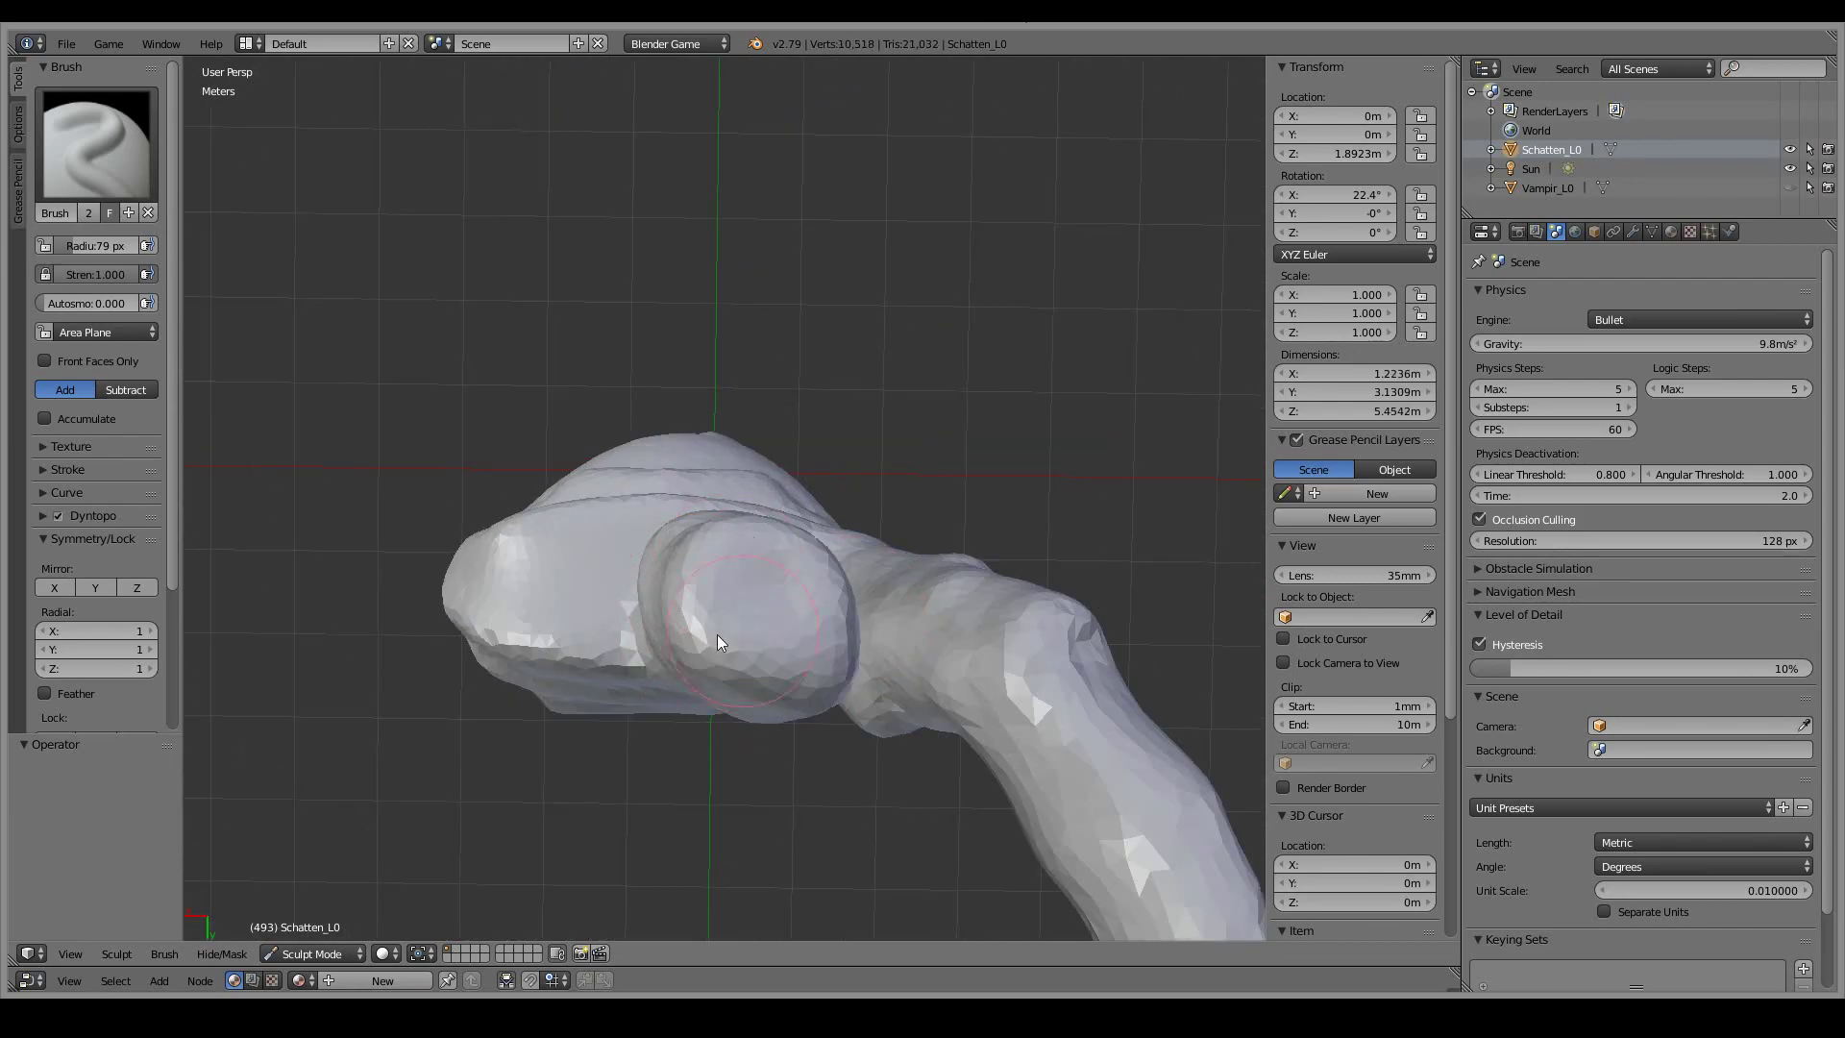
- Sculpt three fingers rising from the upper edge of the palm
middle_drag(750, 596, 745, 590)
drag(745, 590, 741, 586)
middle_drag(735, 581, 782, 548)
drag(782, 548, 787, 543)
mouse_move(736, 411)
middle_down()
mouse_move(805, 489)
mouse_move(584, 496)
mouse_move(783, 432)
middle_up()
drag(783, 432, 790, 429)
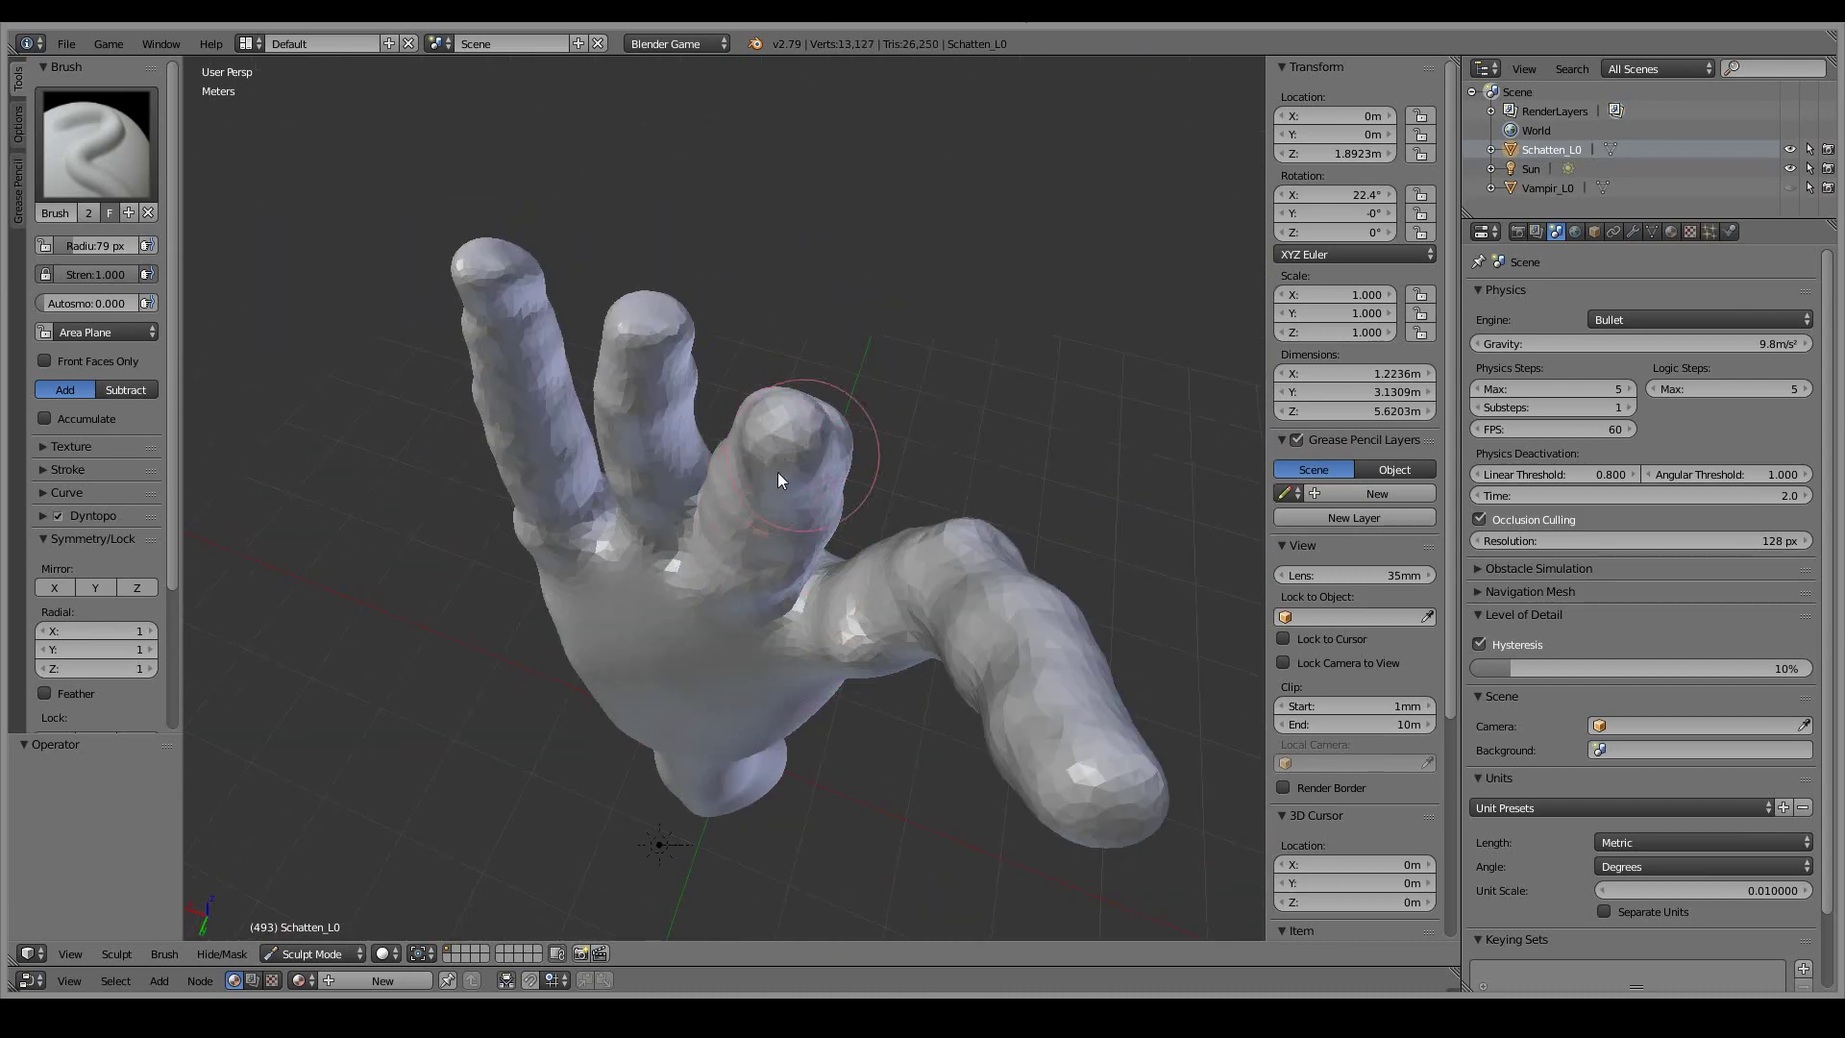
- Lengthen and shape the three fingers and their knuckles, undoing the last stroke
middle_drag(764, 509, 867, 468)
drag(868, 468, 873, 464)
middle_drag(846, 418, 849, 432)
drag(849, 432, 851, 459)
mouse_move(851, 459)
middle_down()
mouse_move(917, 333)
mouse_move(809, 557)
middle_up()
drag(809, 558, 817, 572)
middle_drag(817, 572, 830, 598)
scroll(830, 598, down, 3)
mouse_move(830, 598)
mouse_down()
mouse_move(880, 621)
mouse_move(794, 376)
mouse_up()
key(ctrl+z)
scroll(826, 494, down, 2)
- Start the little finger by building out a stub from the outer edge of the palm
middle_drag(826, 493, 729, 550)
drag(729, 551, 741, 506)
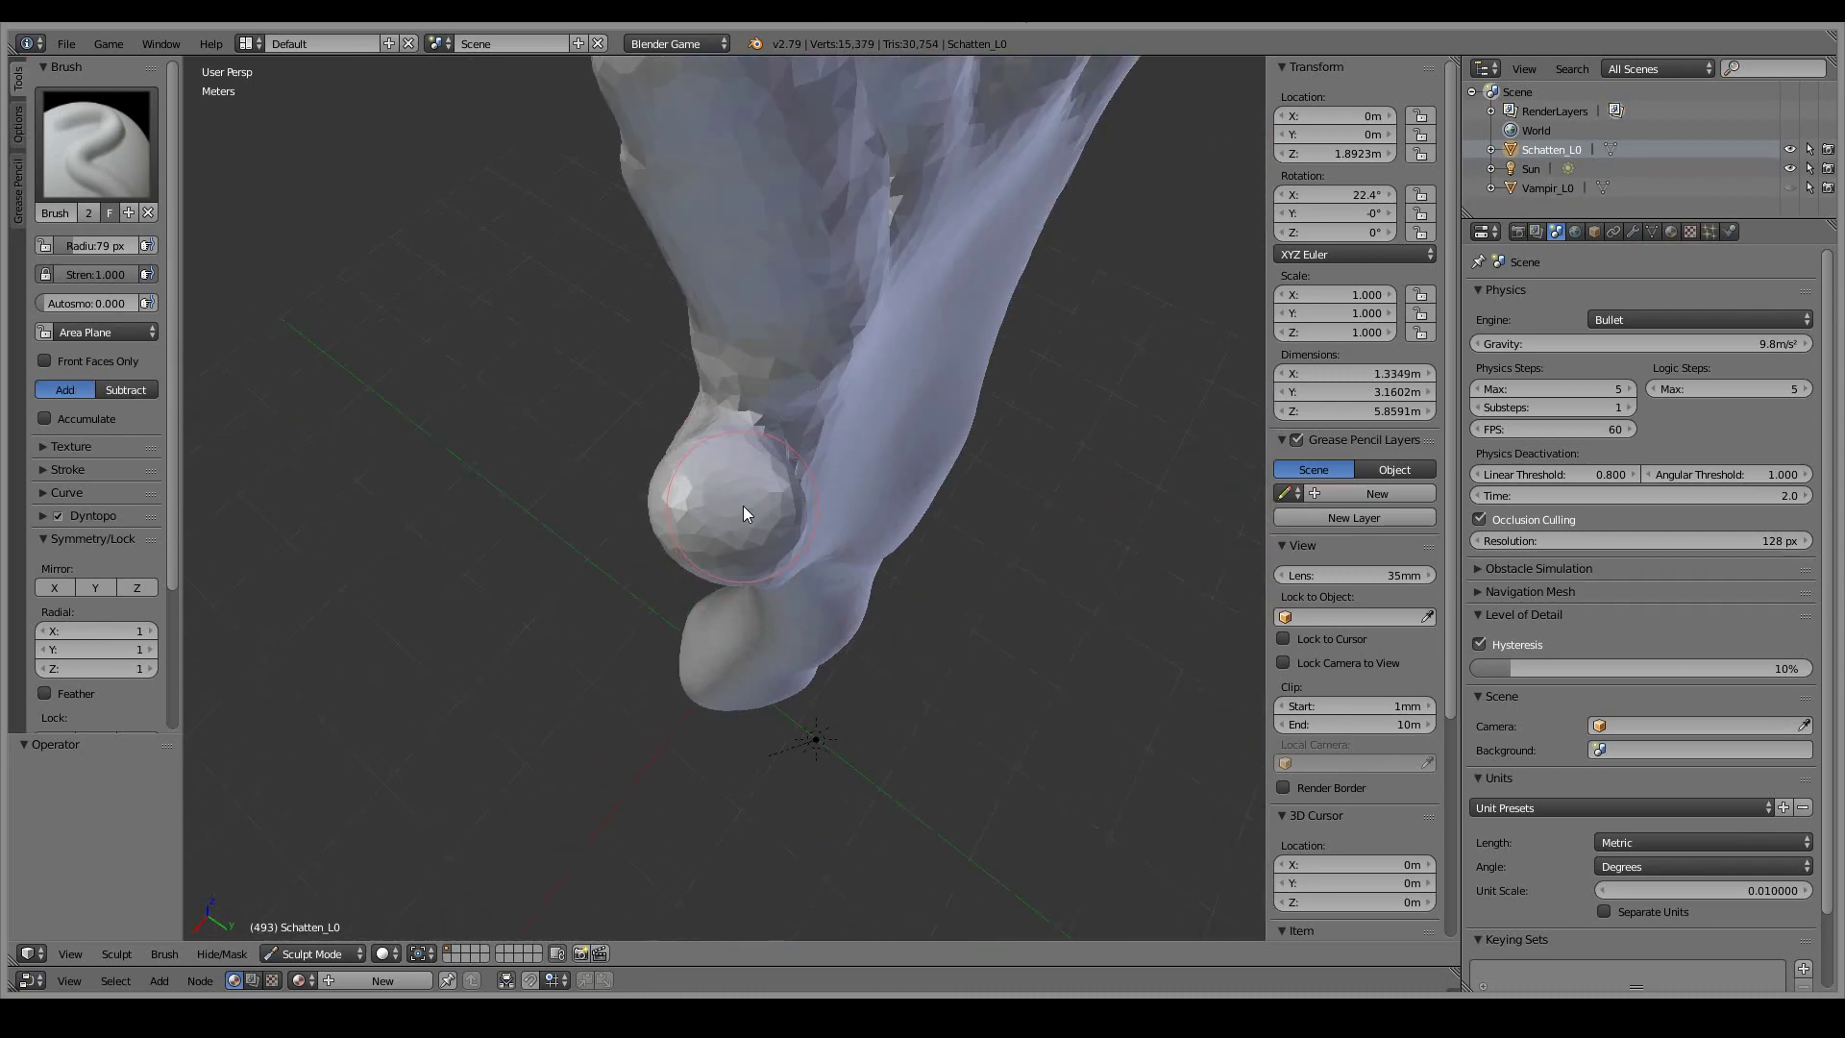
middle_drag(741, 506, 627, 457)
drag(626, 458, 571, 430)
scroll(571, 431, up, 2)
mouse_move(571, 431)
middle_down()
mouse_move(632, 348)
mouse_move(942, 487)
middle_up()
key(ctrl+z)
scroll(632, 355, down, 3)
scroll(859, 533, up, 3)
mouse_move(859, 533)
middle_down()
mouse_move(972, 554)
mouse_move(854, 526)
mouse_move(679, 444)
middle_up()
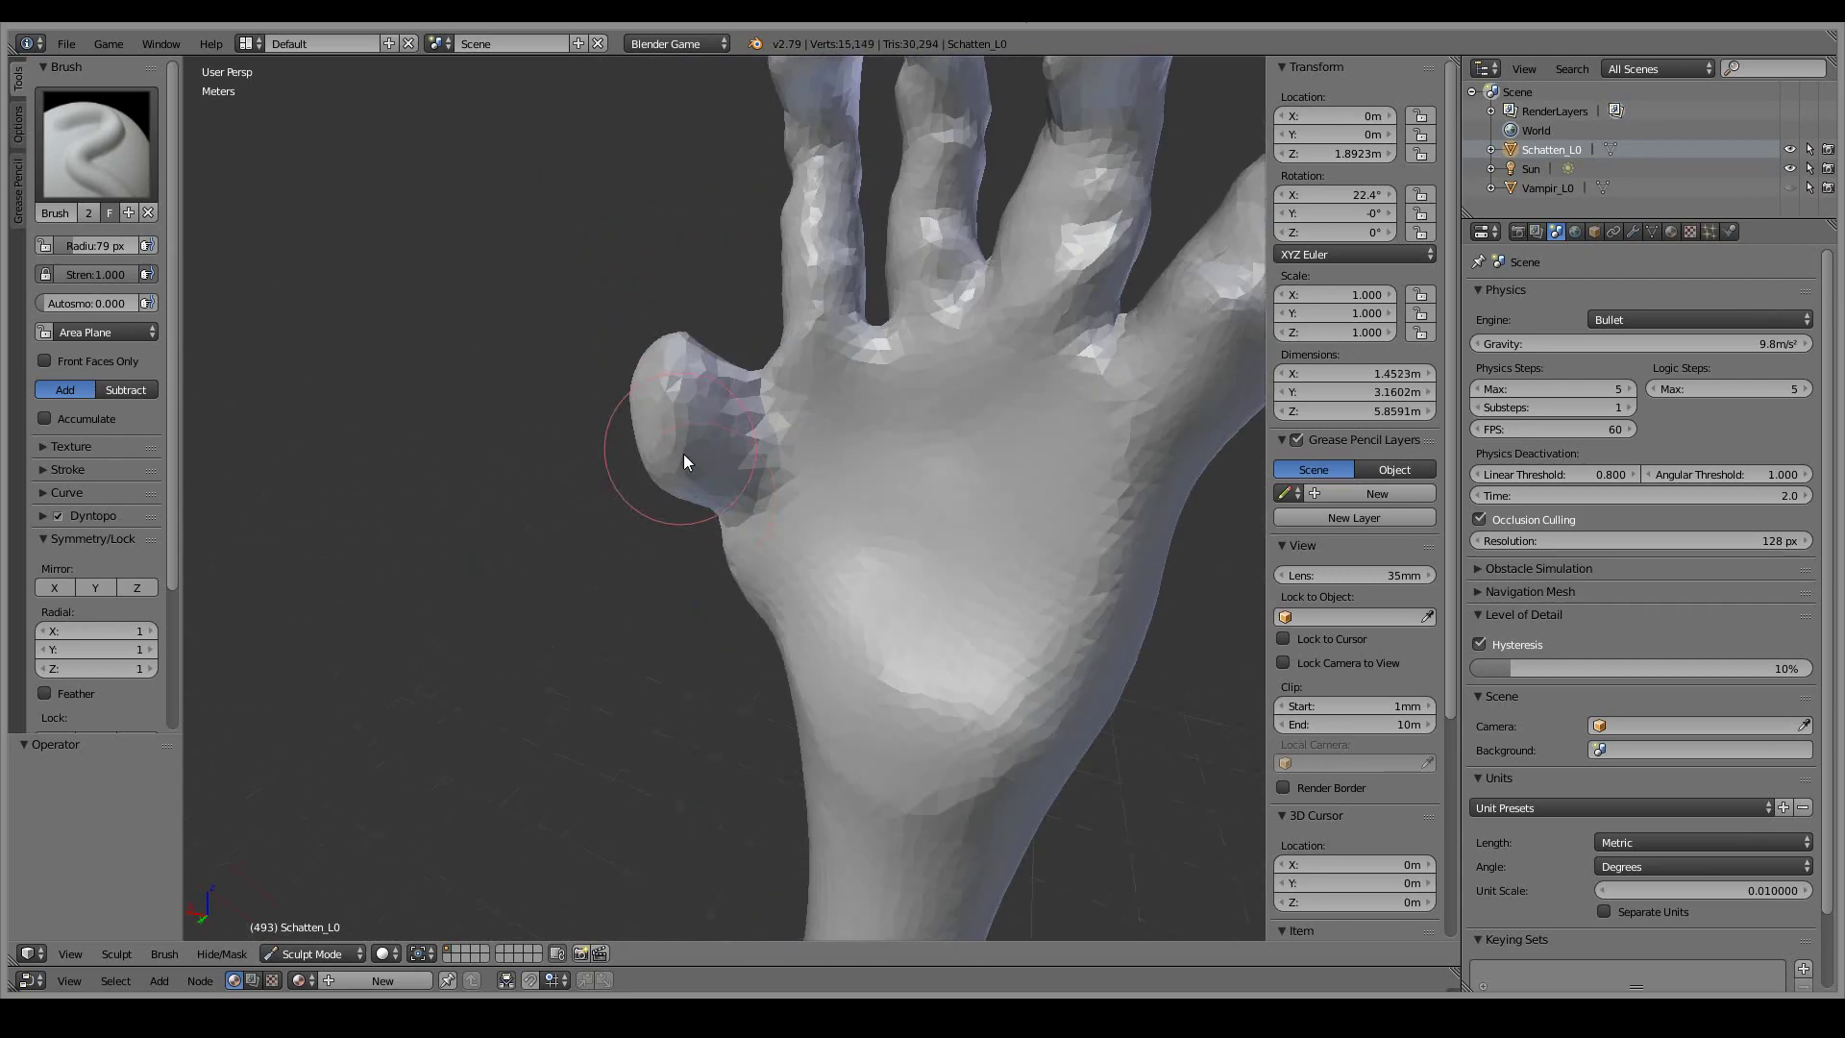
- Extend the little finger stub into a full finger with joints, undoing unwanted strokes
drag(678, 444, 663, 452)
middle_drag(663, 451, 623, 481)
drag(623, 480, 615, 475)
mouse_move(615, 476)
middle_down()
mouse_move(748, 486)
mouse_move(782, 625)
mouse_move(827, 671)
mouse_move(893, 481)
mouse_move(699, 505)
mouse_move(754, 500)
mouse_move(719, 371)
middle_up()
key(ctrl+z)
scroll(748, 486, down, 3)
scroll(828, 671, down, 4)
scroll(894, 481, up, 4)
key(ctrl+z)
scroll(699, 505, down, 3)
scroll(754, 500, up, 3)
key(ctrl)
scroll(718, 371, up, 2)
key(ctrl+z)
- Carve away the surface around the base of the little finger by sculpting in Subtract mode
middle_drag(715, 516, 562, 403)
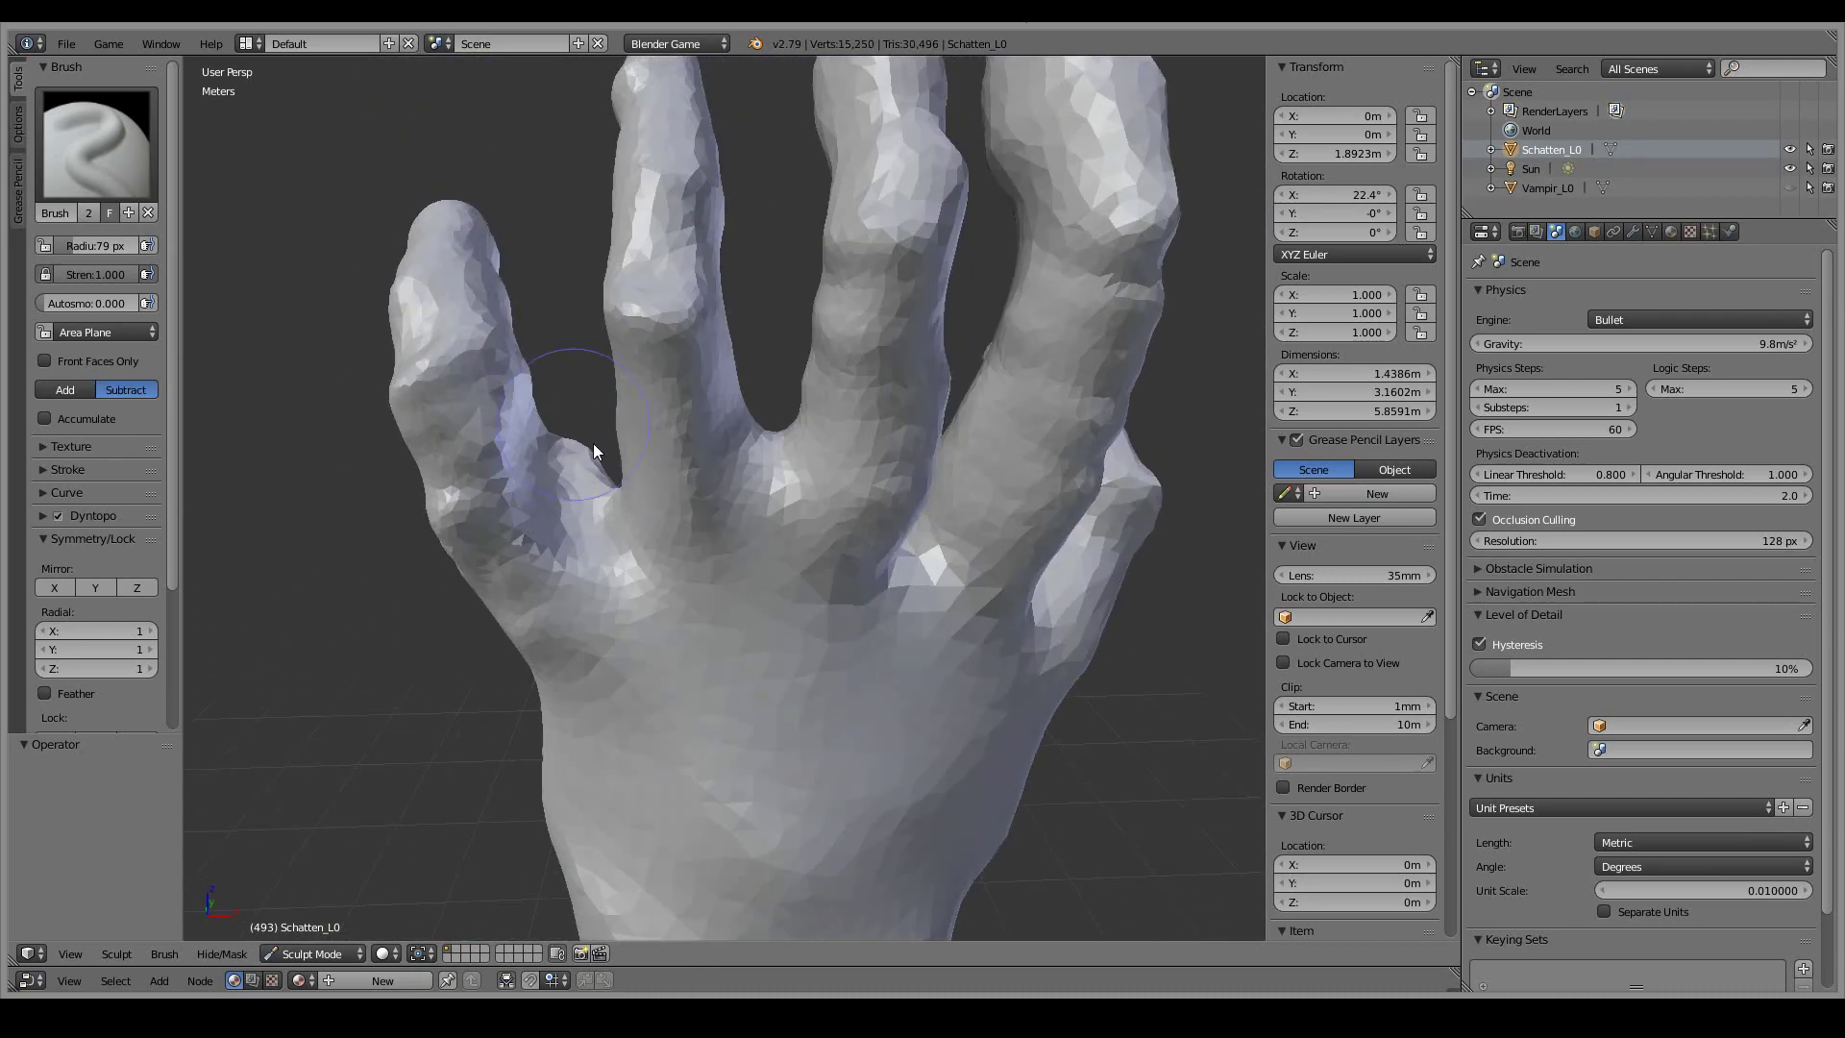
mouse_move(582, 588)
middle_down()
mouse_move(522, 448)
mouse_move(734, 375)
mouse_move(648, 337)
mouse_move(891, 522)
mouse_move(784, 539)
mouse_move(880, 599)
mouse_move(822, 632)
mouse_move(817, 475)
mouse_move(694, 405)
mouse_move(926, 608)
mouse_move(1022, 239)
mouse_move(723, 511)
mouse_move(925, 426)
mouse_move(1084, 432)
mouse_move(873, 530)
mouse_move(955, 433)
mouse_move(694, 611)
mouse_move(826, 556)
mouse_move(709, 424)
middle_up()
scroll(734, 374, down, 3)
key(ctrl+z)
scroll(775, 427, up, 2)
scroll(776, 426, down, 3)
scroll(927, 609, up, 3)
key(ctrl+z)
scroll(1084, 432, up, 4)
scroll(873, 530, down, 4)
scroll(955, 432, up, 3)
mouse_move(709, 424)
ctrl+mouse_down()
mouse_move(654, 396)
mouse_move(682, 338)
ctrl+mouse_up()
middle_drag(682, 338, 505, 382)
scroll(505, 382, up, 5)
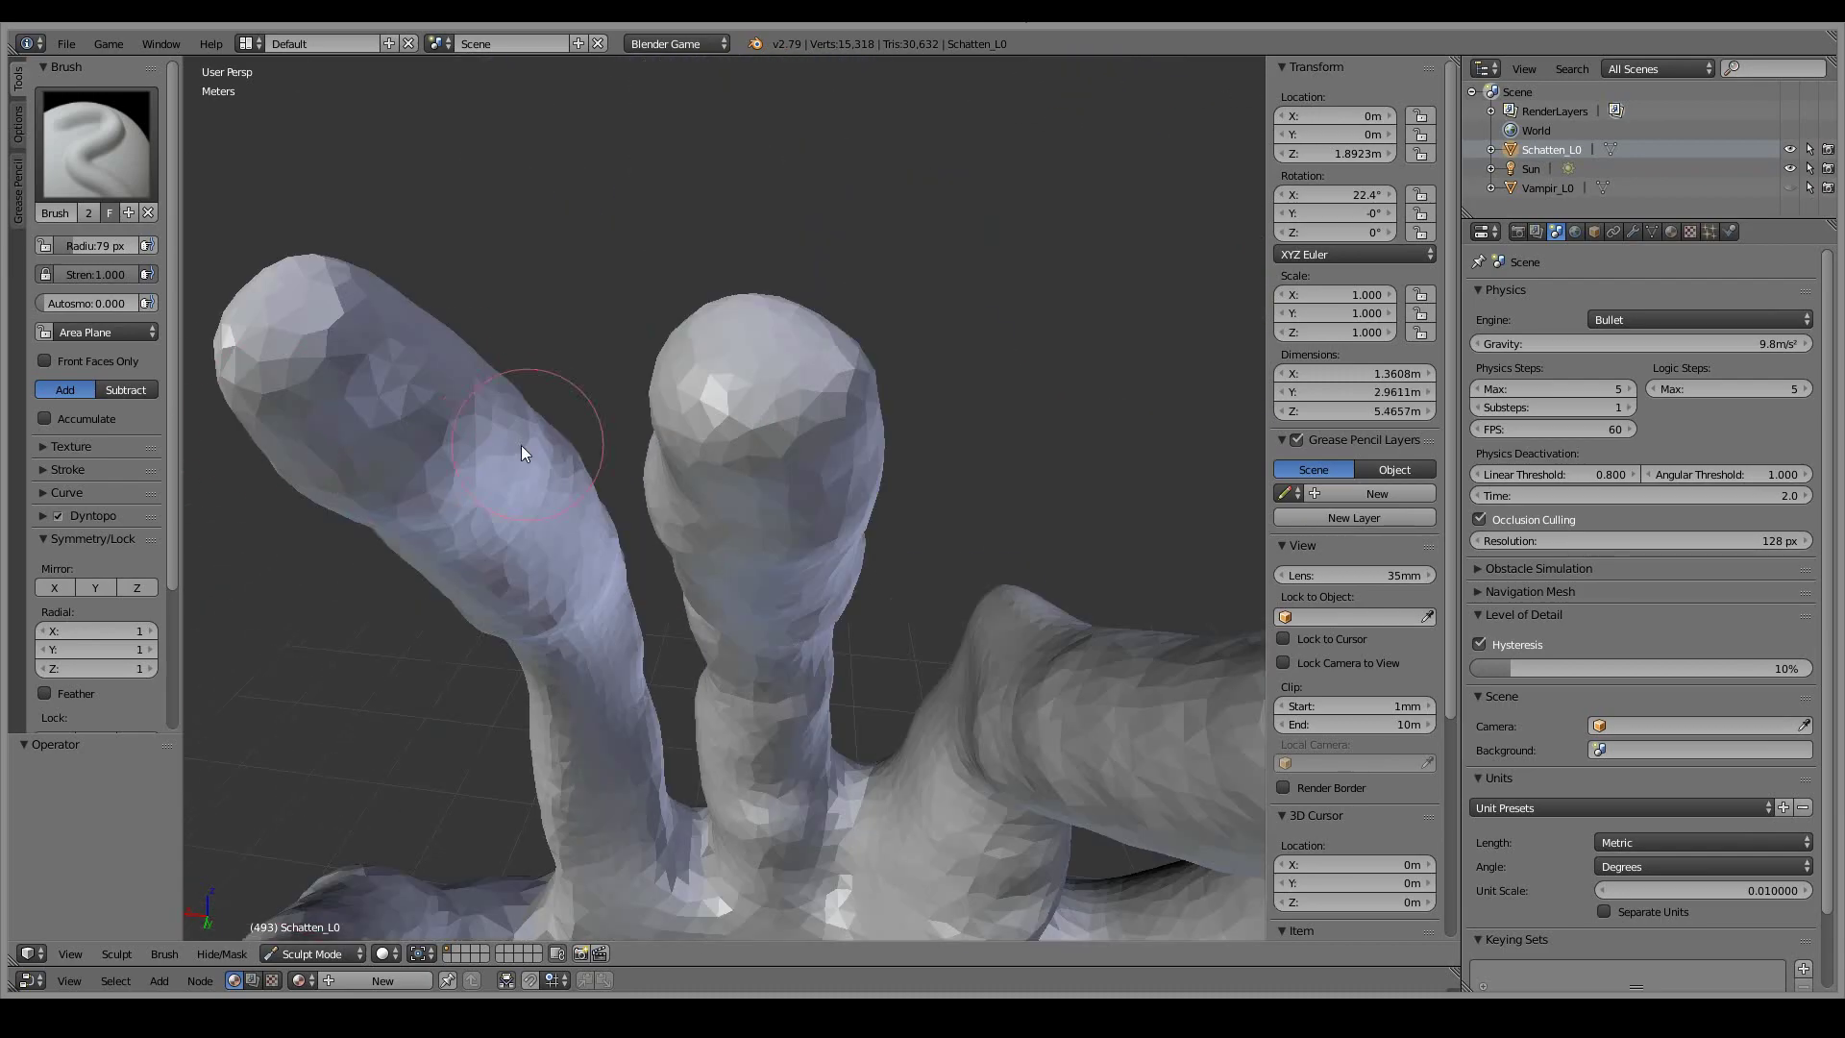
- Choose another sculpt brush and refine the shapes of the hand and wrist, undoing and redoing strokes as needed
scroll(786, 344, down, 3)
middle_drag(786, 344, 908, 407)
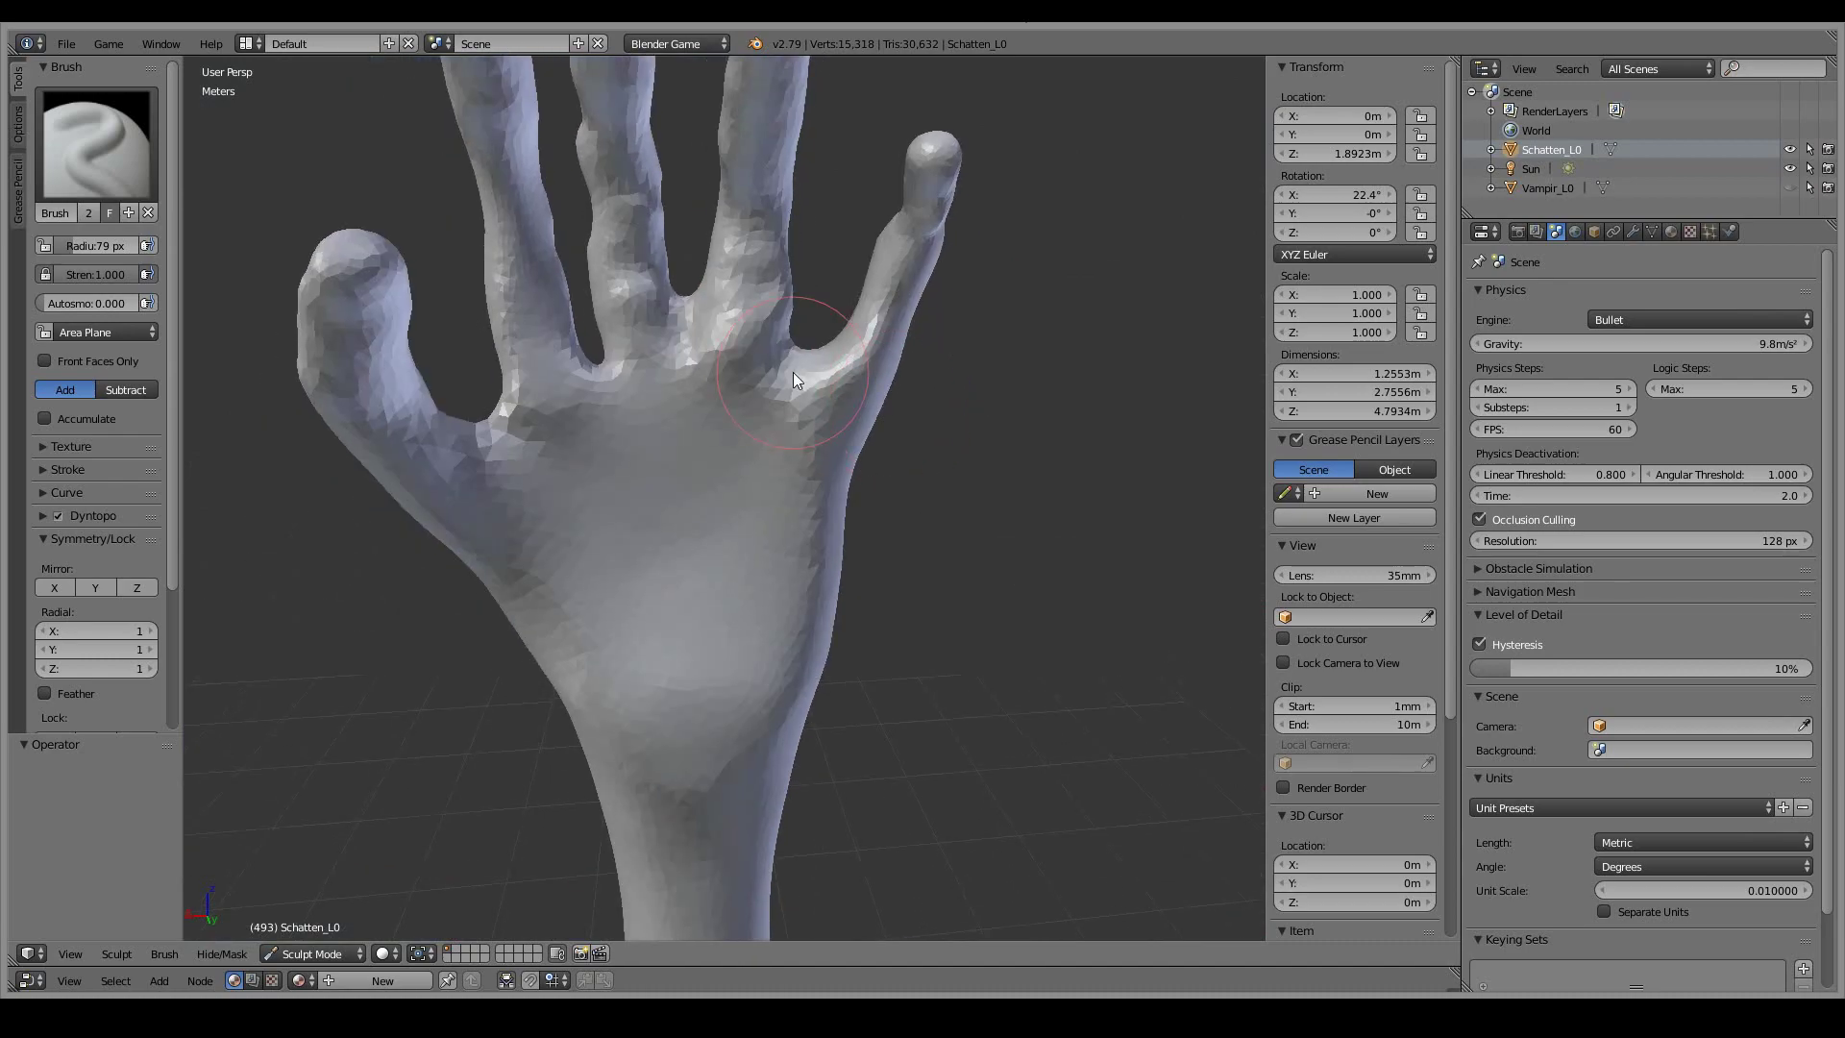
scroll(724, 448, up, 3)
click(96, 144)
click(74, 362)
mouse_move(840, 498)
middle_down()
mouse_move(433, 411)
mouse_move(594, 672)
middle_up()
drag(594, 673, 791, 663)
mouse_move(791, 663)
middle_down()
mouse_move(731, 440)
mouse_move(980, 505)
mouse_move(751, 638)
mouse_move(614, 569)
middle_up()
key(ctrl+z)
drag(624, 573, 672, 539)
mouse_move(672, 538)
middle_down()
mouse_move(903, 410)
mouse_move(597, 554)
mouse_move(732, 555)
mouse_move(671, 712)
mouse_move(569, 727)
mouse_move(574, 648)
middle_up()
scroll(732, 555, up, 3)
key(ctrl+z)
scroll(733, 556, down, 3)
key(ctrl+z)
mouse_move(722, 717)
middle_down()
mouse_move(757, 596)
mouse_move(650, 709)
mouse_move(840, 564)
mouse_move(600, 611)
mouse_move(839, 530)
middle_up()
key(ctrl+shift+z)
scroll(768, 483, down, 4)
scroll(769, 482, up, 3)
- Switch the sculpt brush again and make the finishing strokes on the arm
click(96, 145)
click(81, 259)
scroll(545, 469, up, 3)
scroll(545, 477, down, 3)
mouse_move(678, 555)
mouse_down()
mouse_move(688, 348)
mouse_move(740, 371)
mouse_move(692, 365)
mouse_up()
scroll(740, 371, up, 2)
middle_drag(692, 365, 833, 522)
scroll(833, 522, down, 3)
scroll(639, 362, down, 4)
mouse_move(977, 643)
middle_down()
mouse_move(805, 447)
mouse_move(734, 488)
mouse_move(721, 638)
mouse_move(775, 585)
middle_up()
- Leave Sculpt Mode and apply the arm's object transforms
key(ctrl+Tab)
key(ctrl+a)
click(681, 615)
- Duplicate the arm along the X axis and mirror the copy on global X
key(shift+d)
key(x)
click(577, 730)
middle_drag(576, 731, 725, 667)
click(203, 953)
click(433, 847)
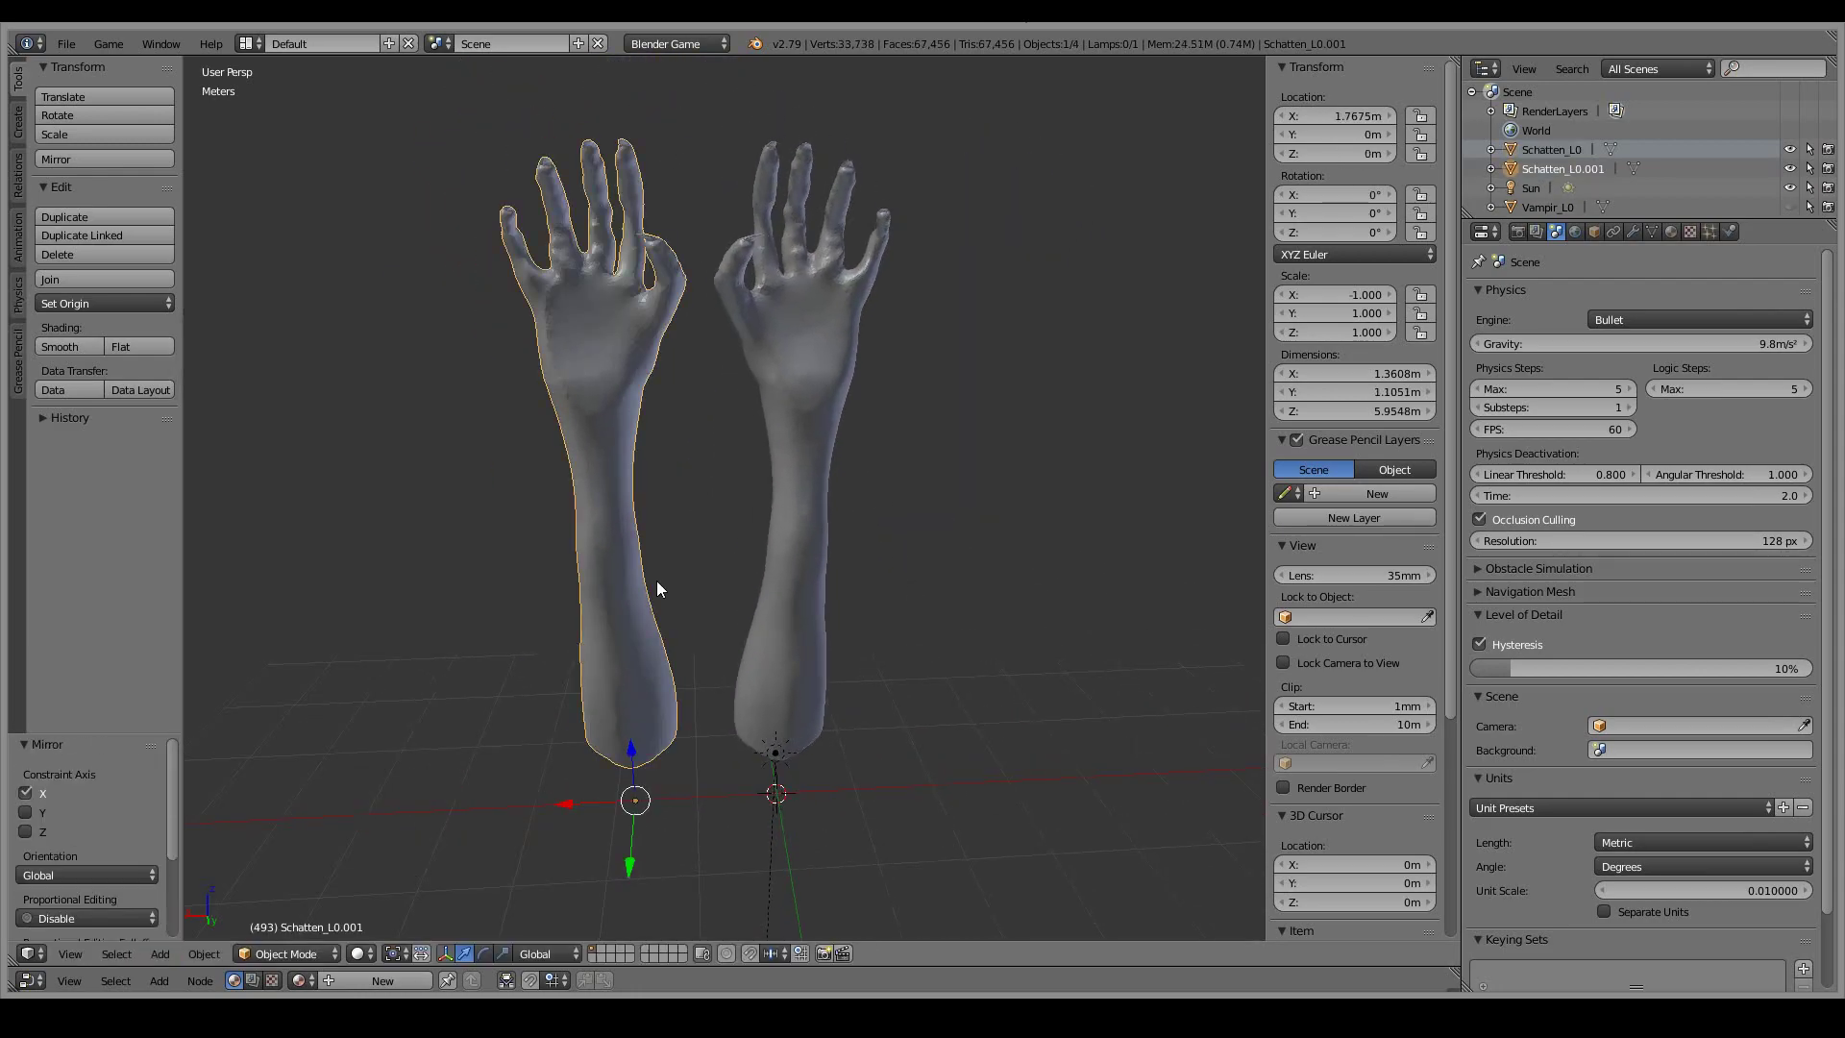
- Select the original arm and move it along the X axis to about 1 m
right_click(663, 588)
middle_drag(663, 588, 836, 753)
scroll(836, 754, down, 3)
key(g)
key(x)
click(731, 686)
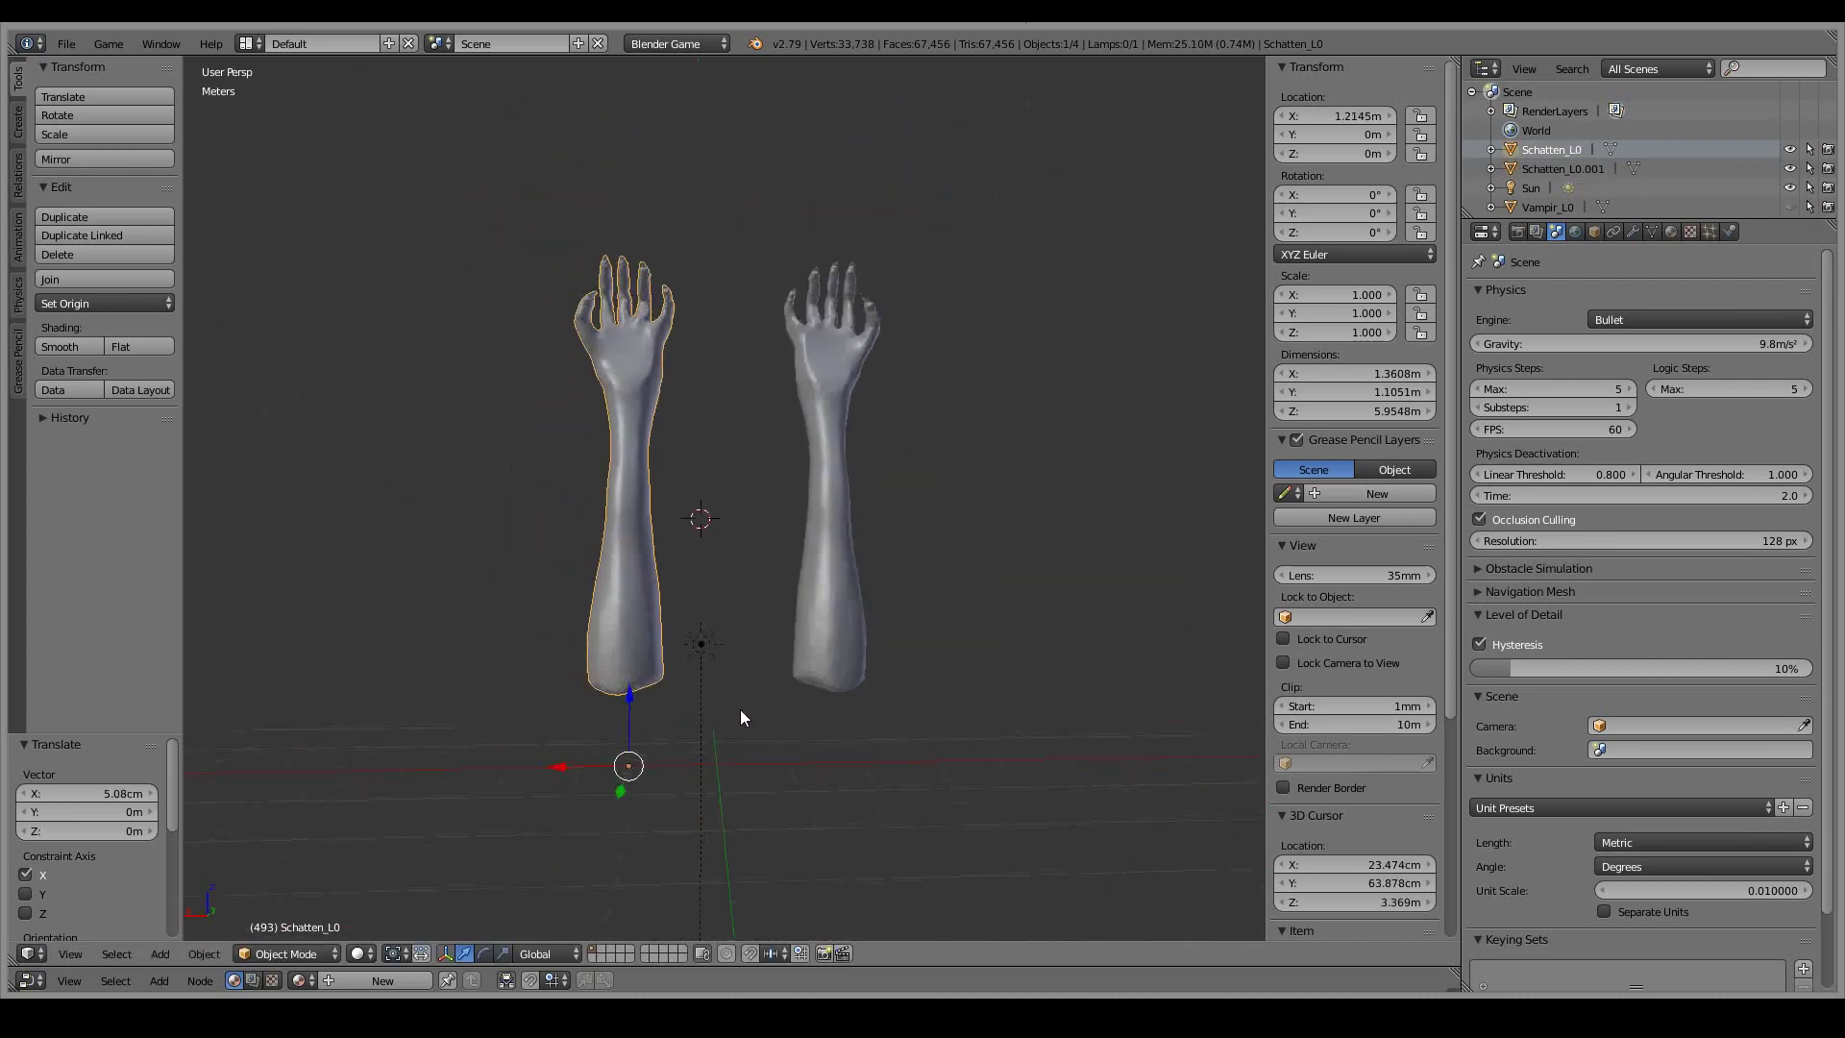
key(g)
key(x)
click(549, 817)
- Apply a Boolean Union of the original arm with Schatten_L0.001 and delete the leftover duplicate object
middle_drag(549, 817, 753, 810)
scroll(753, 810, down, 2)
click(1633, 231)
click(1601, 296)
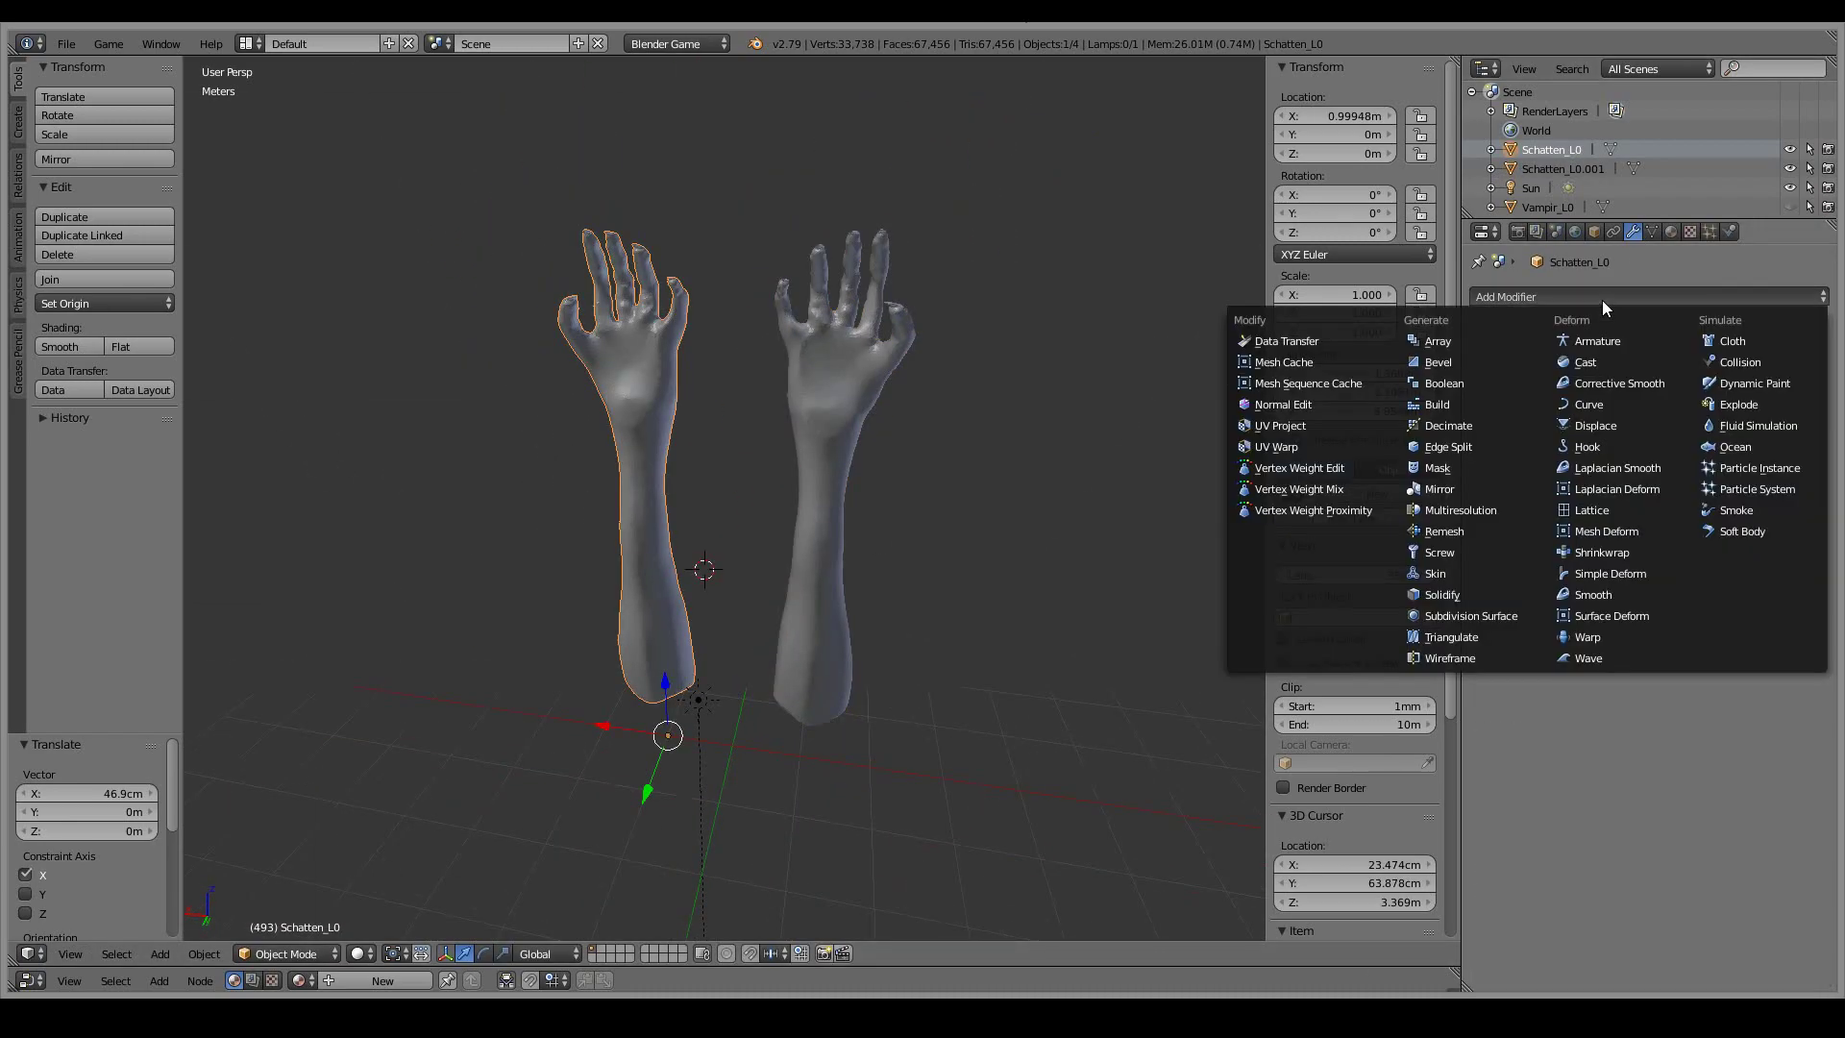
click(1444, 382)
click(1559, 402)
click(1529, 358)
click(1751, 404)
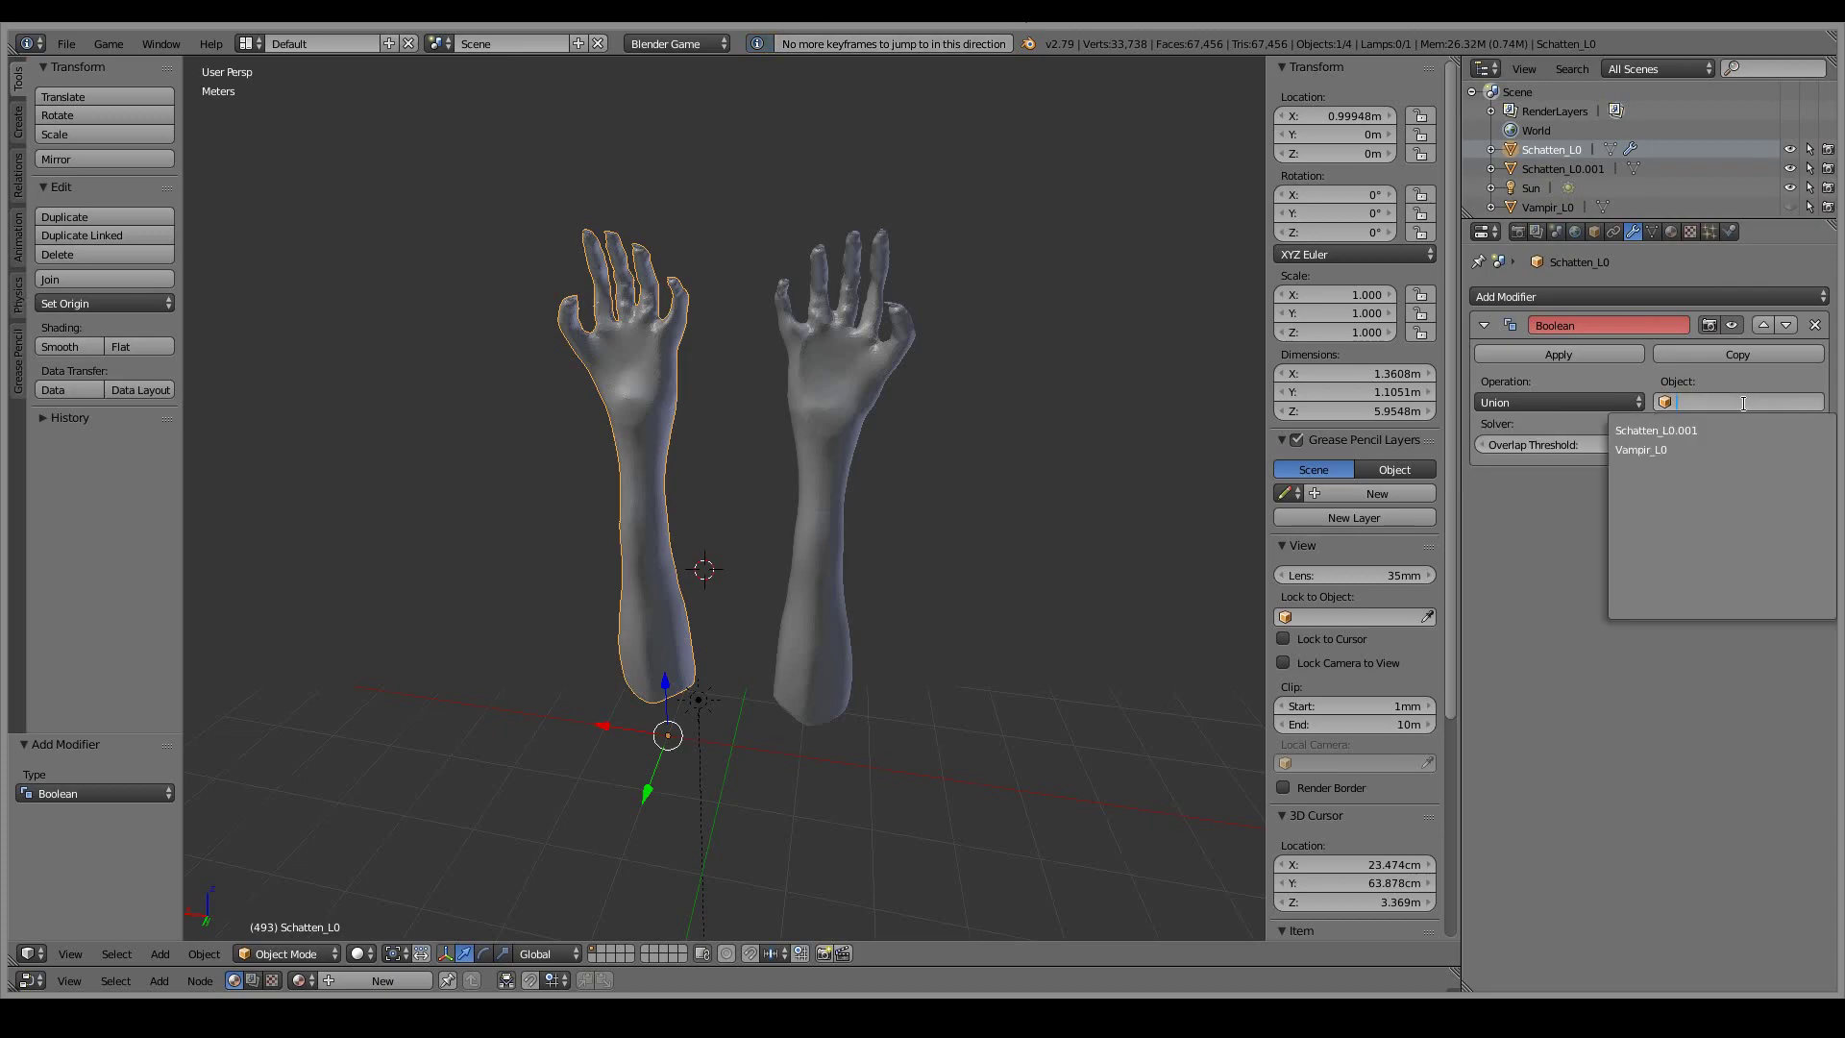
click(1701, 447)
click(1559, 353)
right_click(1562, 168)
click(1524, 144)
- Move the joined arms along the Z axis and apply the object's location
right_click(597, 757)
key(g)
key(z)
click(821, 767)
shift+middle_drag(821, 767, 768, 499)
scroll(857, 637, up, 2)
key(ctrl+a)
click(684, 515)
- Subdivide the mesh of the joined arms with a modifier
click(1499, 296)
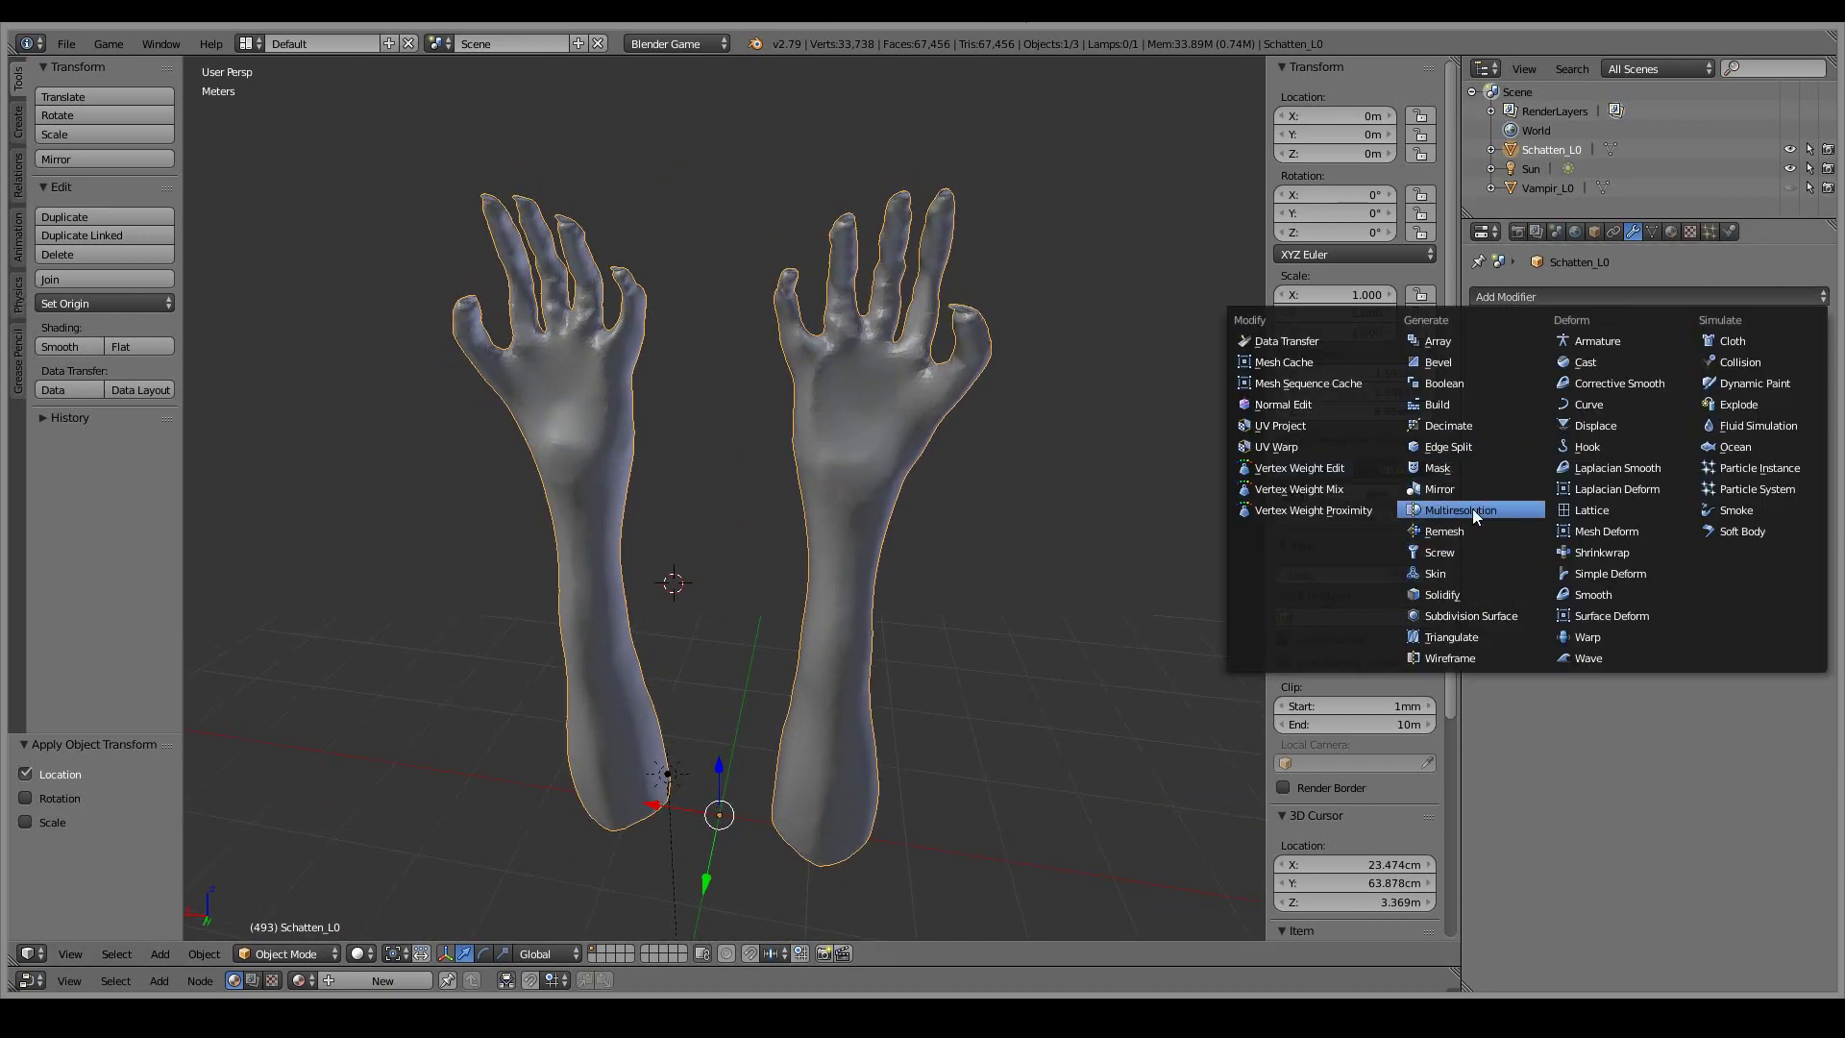
click(1519, 594)
click(1816, 325)
- Add a Decimate modifier in Collapse mode to the arms and set its ratio to 0.1
click(1566, 298)
click(1449, 425)
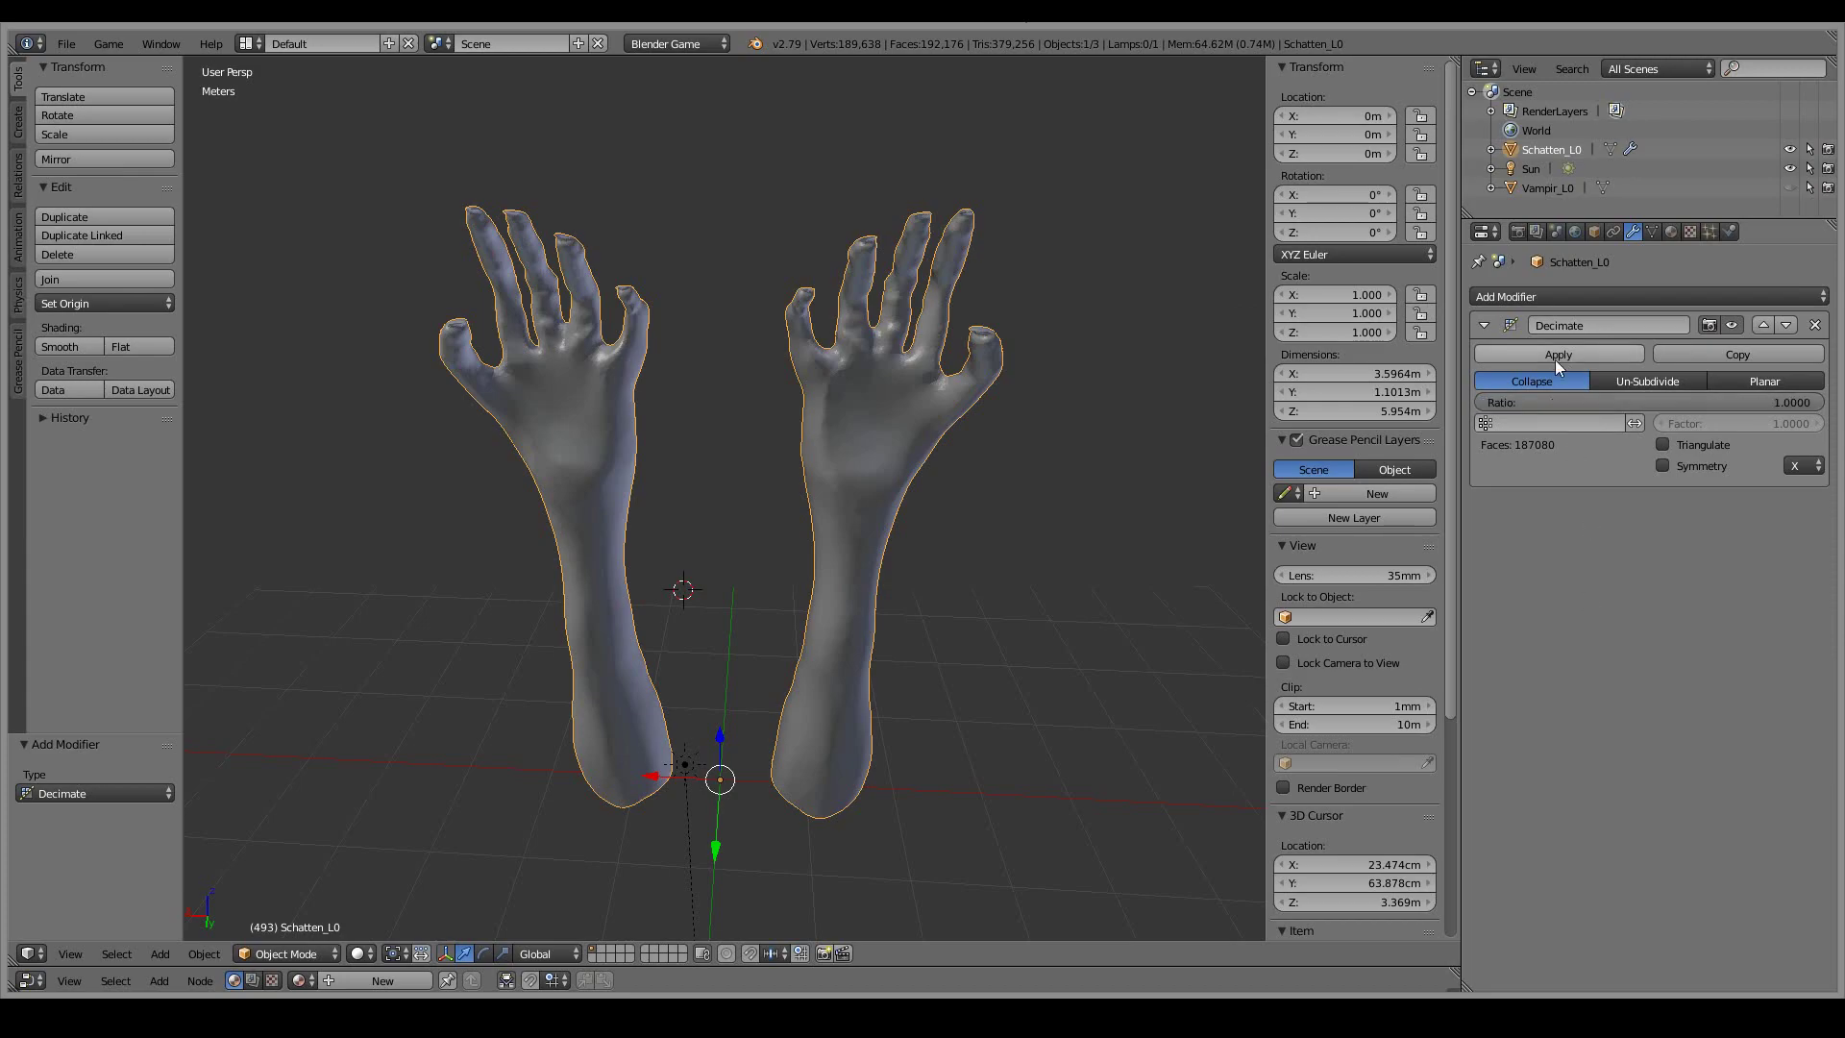
key(KP_Add)
key(KP_Add)
key(KP_Add)
key(KP_Add)
key(KP_Add)
key(KP_Add)
click(1738, 397)
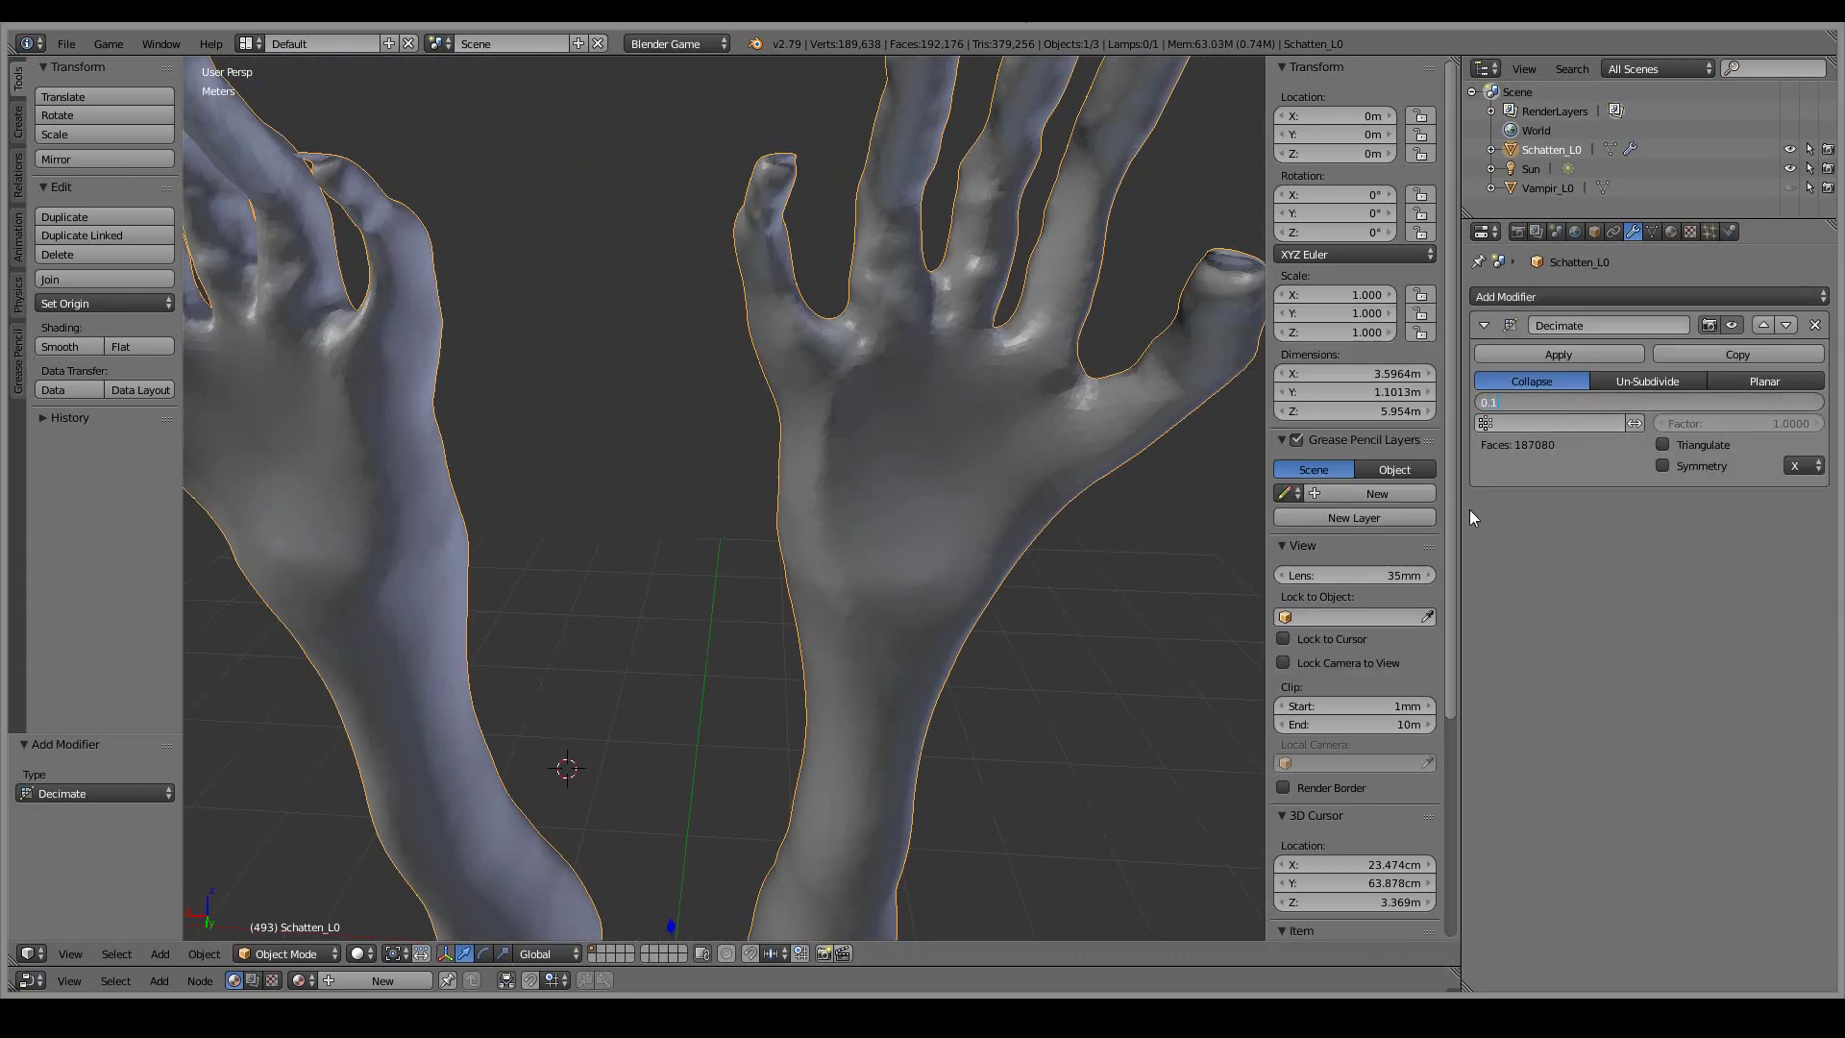
key(KP_Subtract)
key(KP_Subtract)
click(1499, 296)
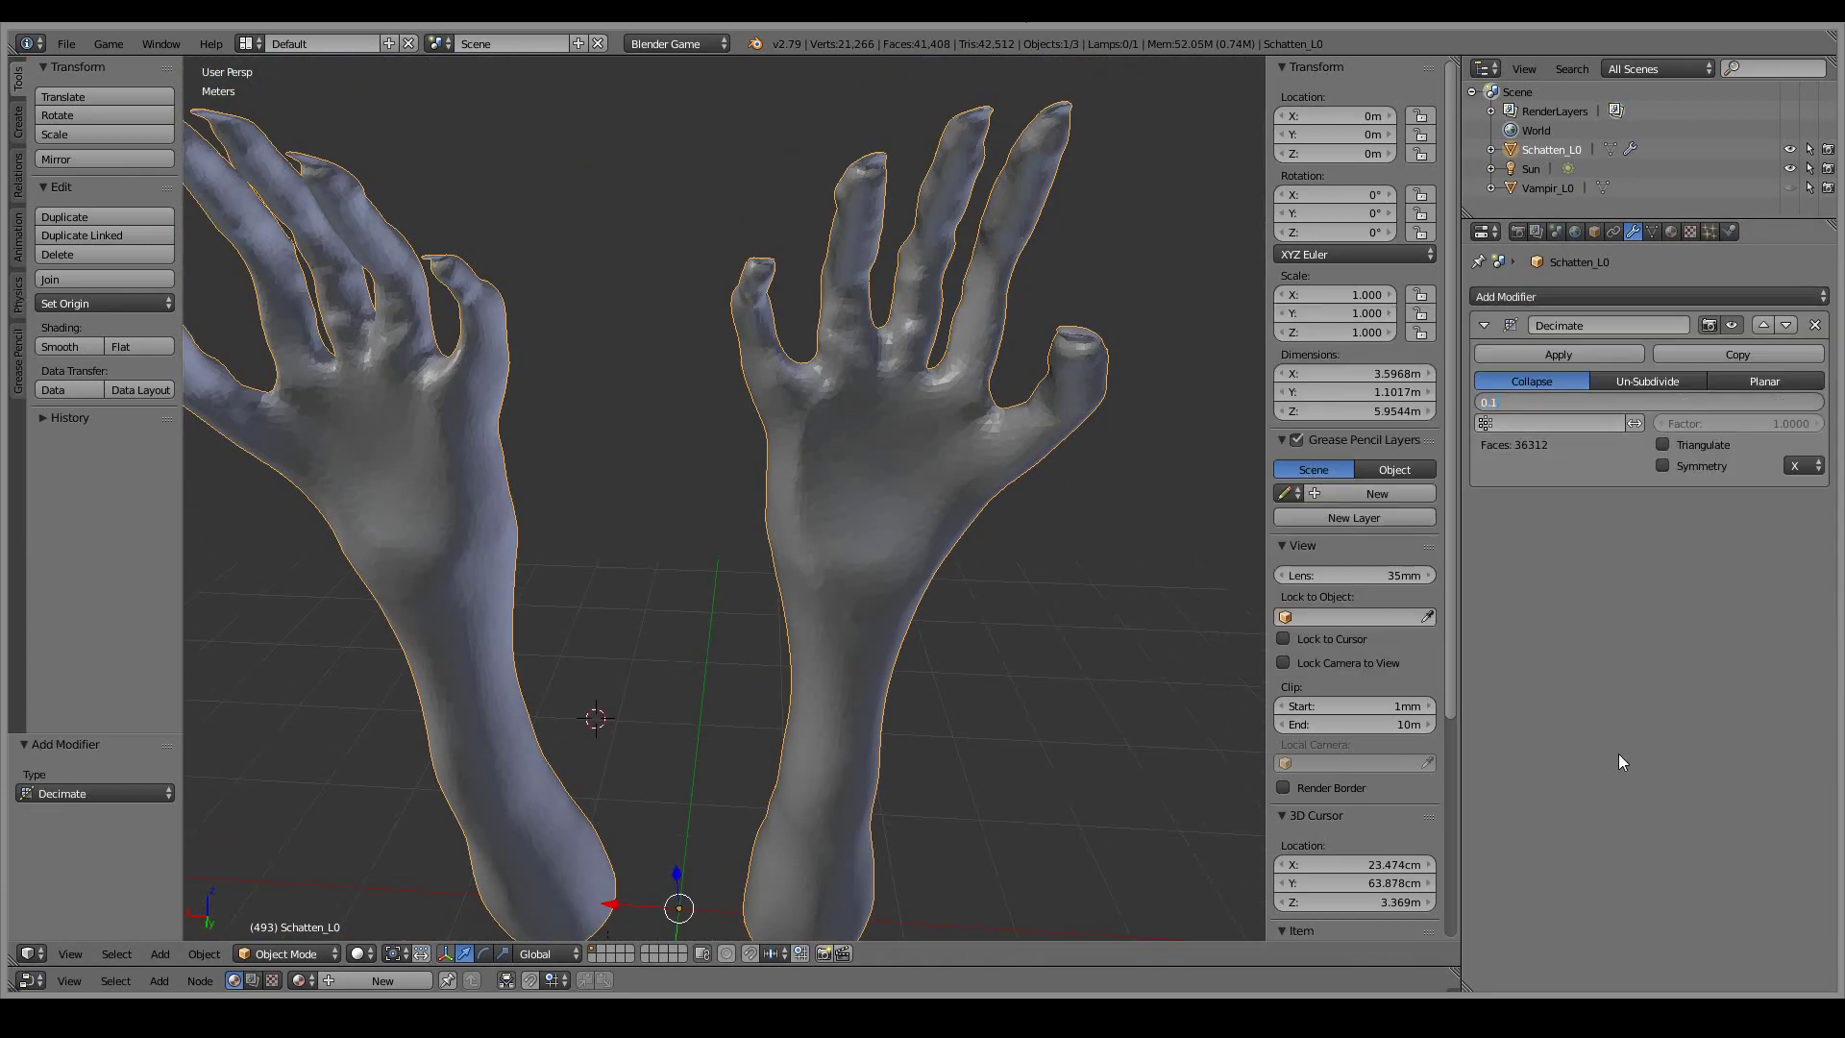
- Apply the Decimate modifier to the arms and compare the mesh by undoing and redoing it
click(1558, 355)
mouse_move(845, 451)
middle_down()
mouse_move(1058, 362)
mouse_move(894, 770)
mouse_move(824, 477)
middle_up()
scroll(824, 476, up, 1)
key(ctrl+z)
middle_drag(817, 577, 798, 495)
key(ctrl+shift+z)
scroll(798, 496, up, 1)
scroll(773, 584, down, 1)
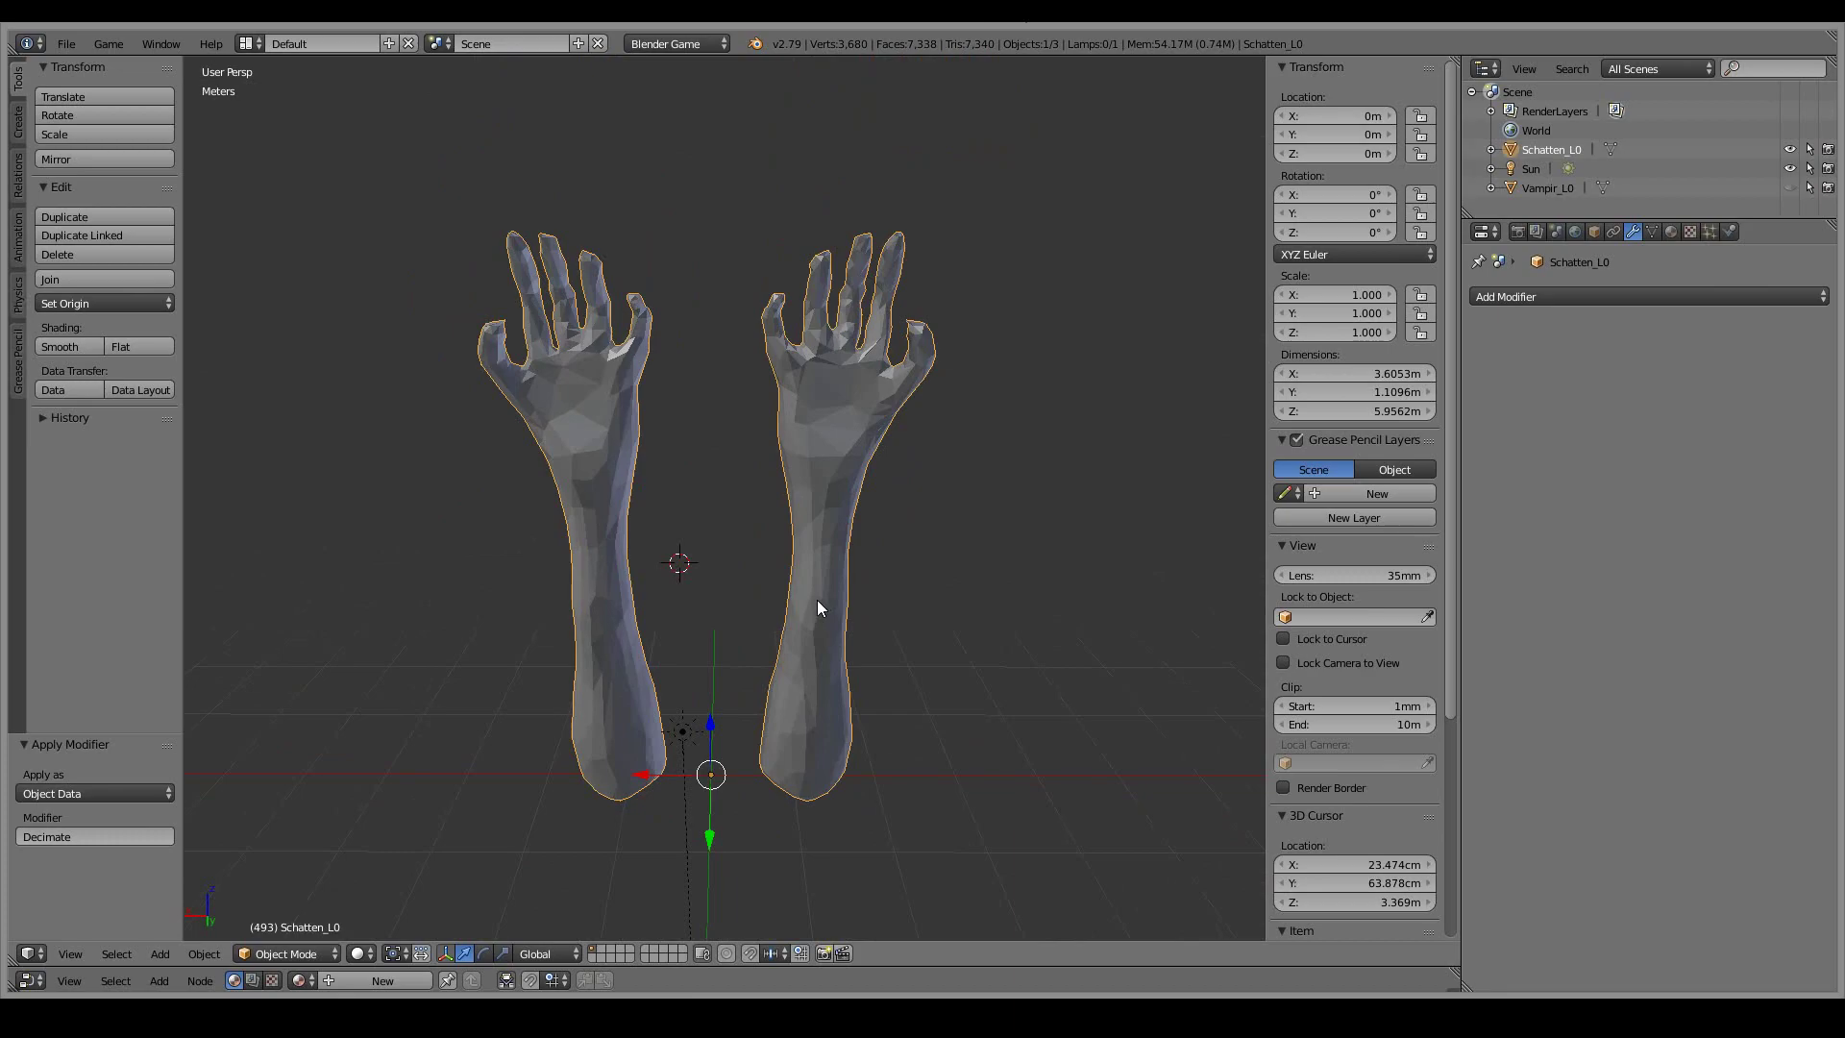
- Split off a UV/Image Editor beside the 3D view and create a blank 1024 × 1024 px image named Schatten_BC
drag(1262, 59, 853, 288)
key(shift+F10)
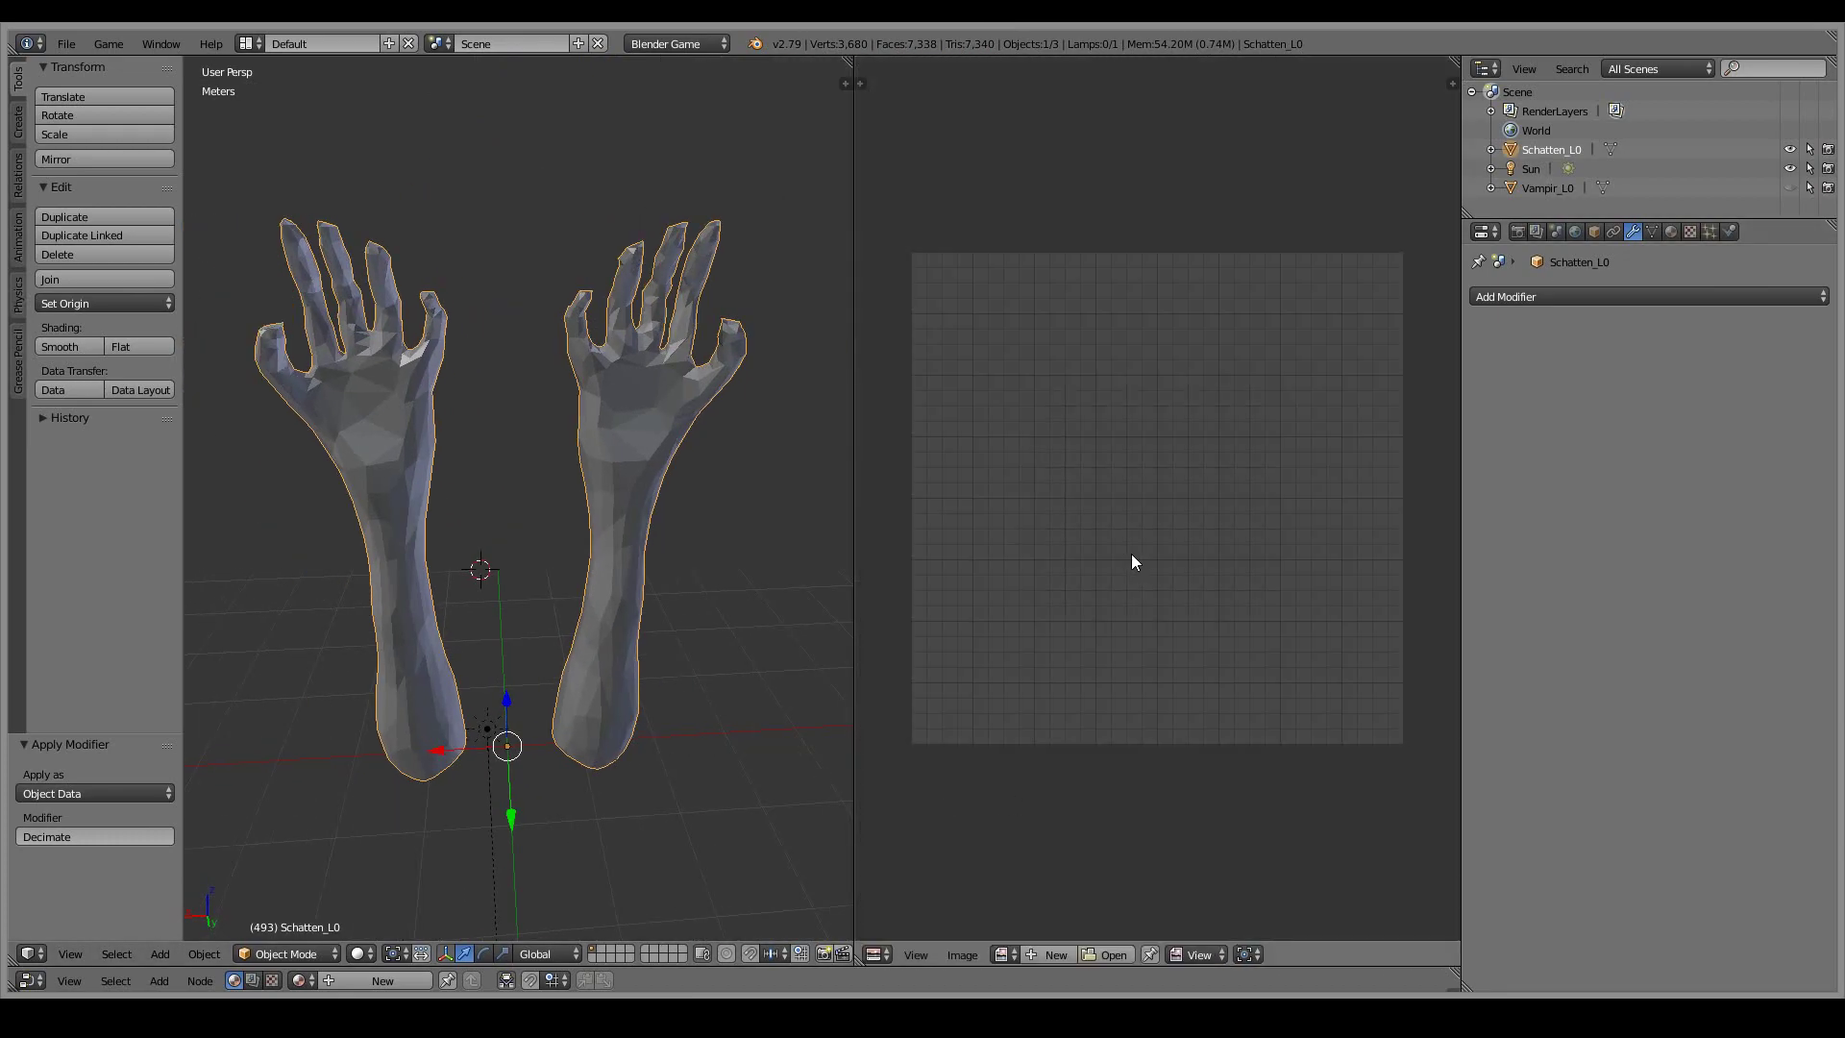
click(1047, 955)
click(1115, 819)
text(Schatten_BS)
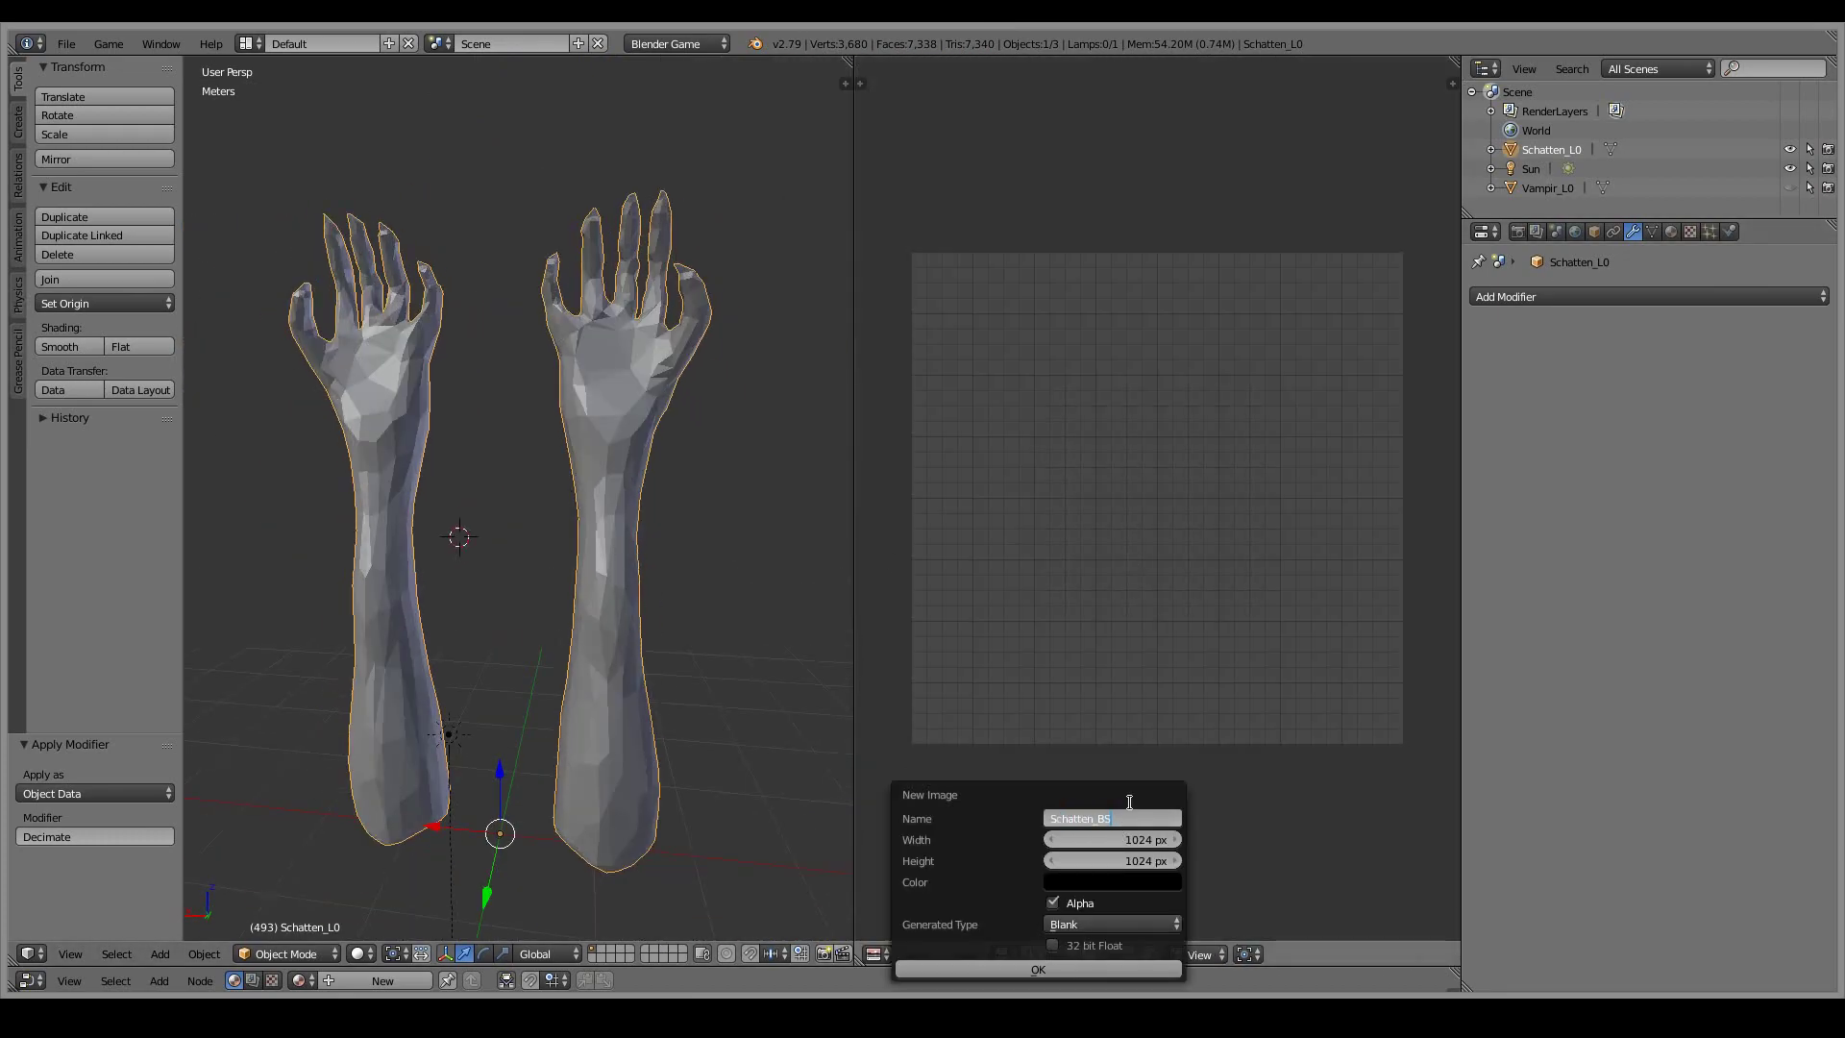
key(Return)
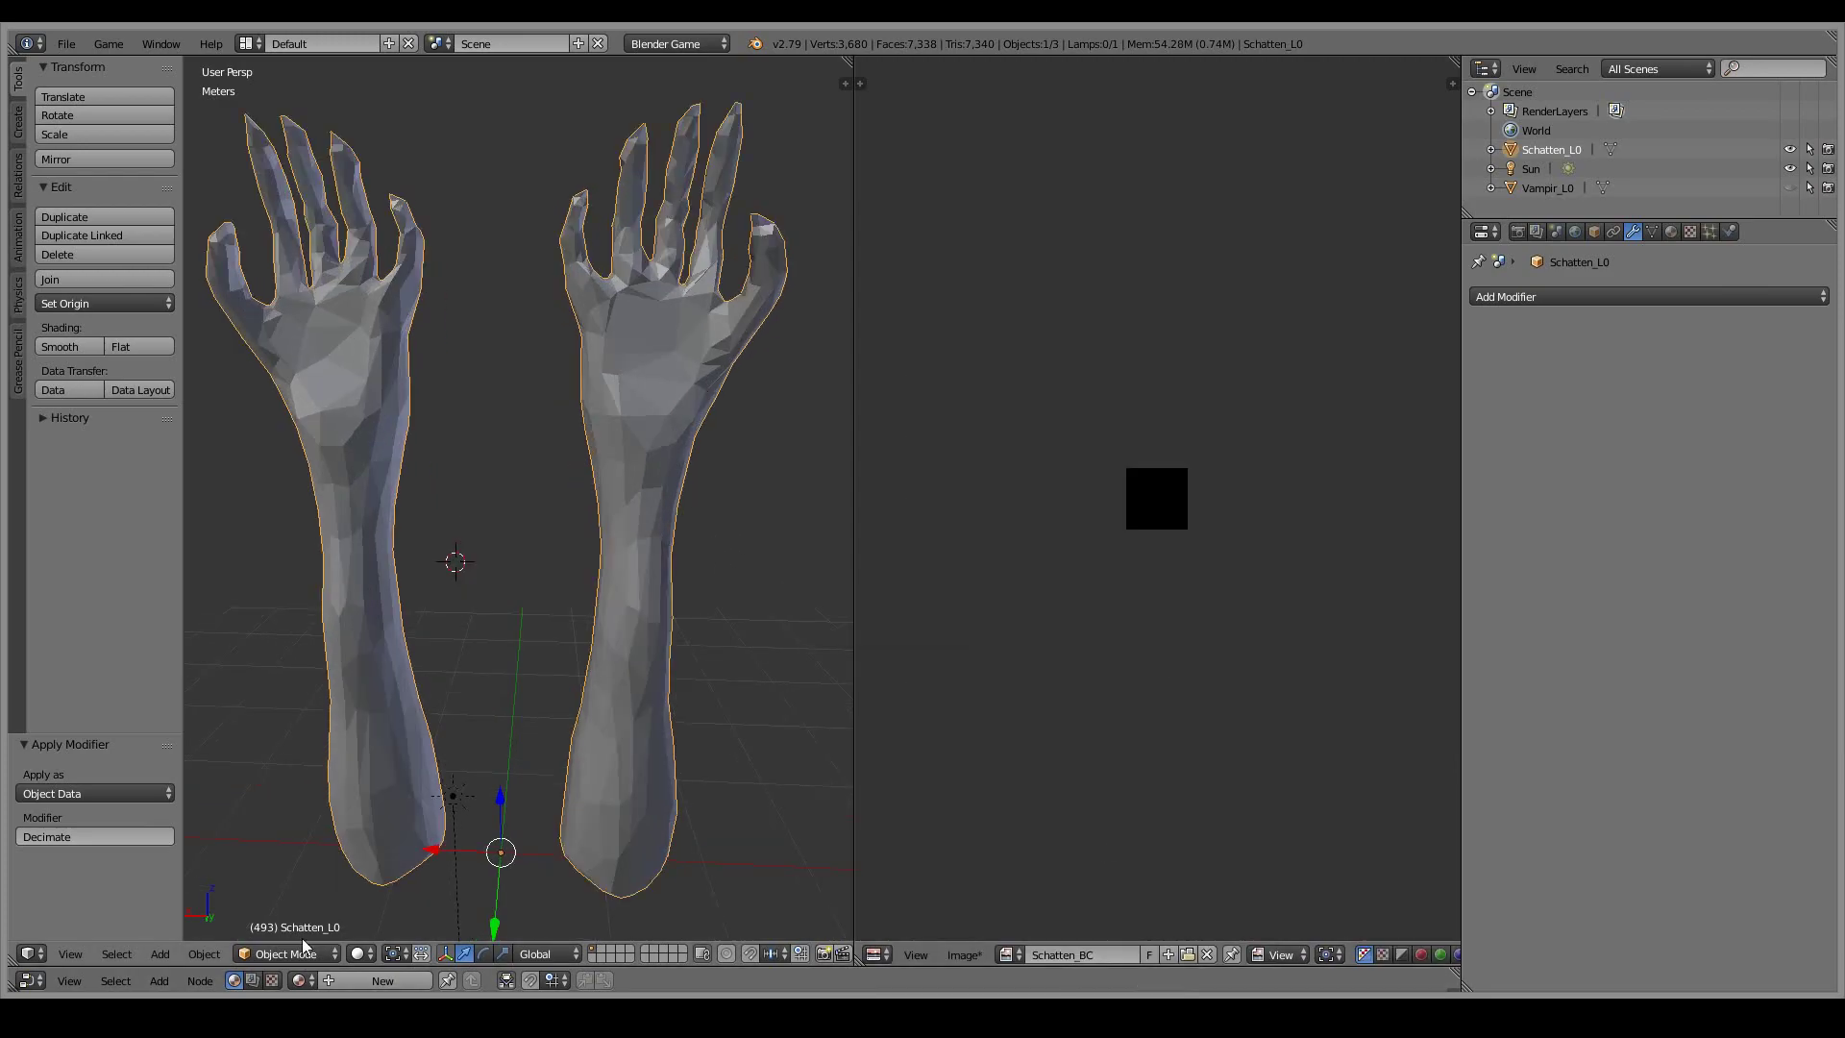
- Unwrap the whole arm mesh into UV islands in Edit Mode
key(Tab)
key(u)
click(549, 593)
click(642, 728)
scroll(1192, 734, up, 3)
scroll(1345, 480, down, 3)
- Give the arms a new material named Schatten and enlarge the Node Editor area
click(1671, 232)
click(1633, 358)
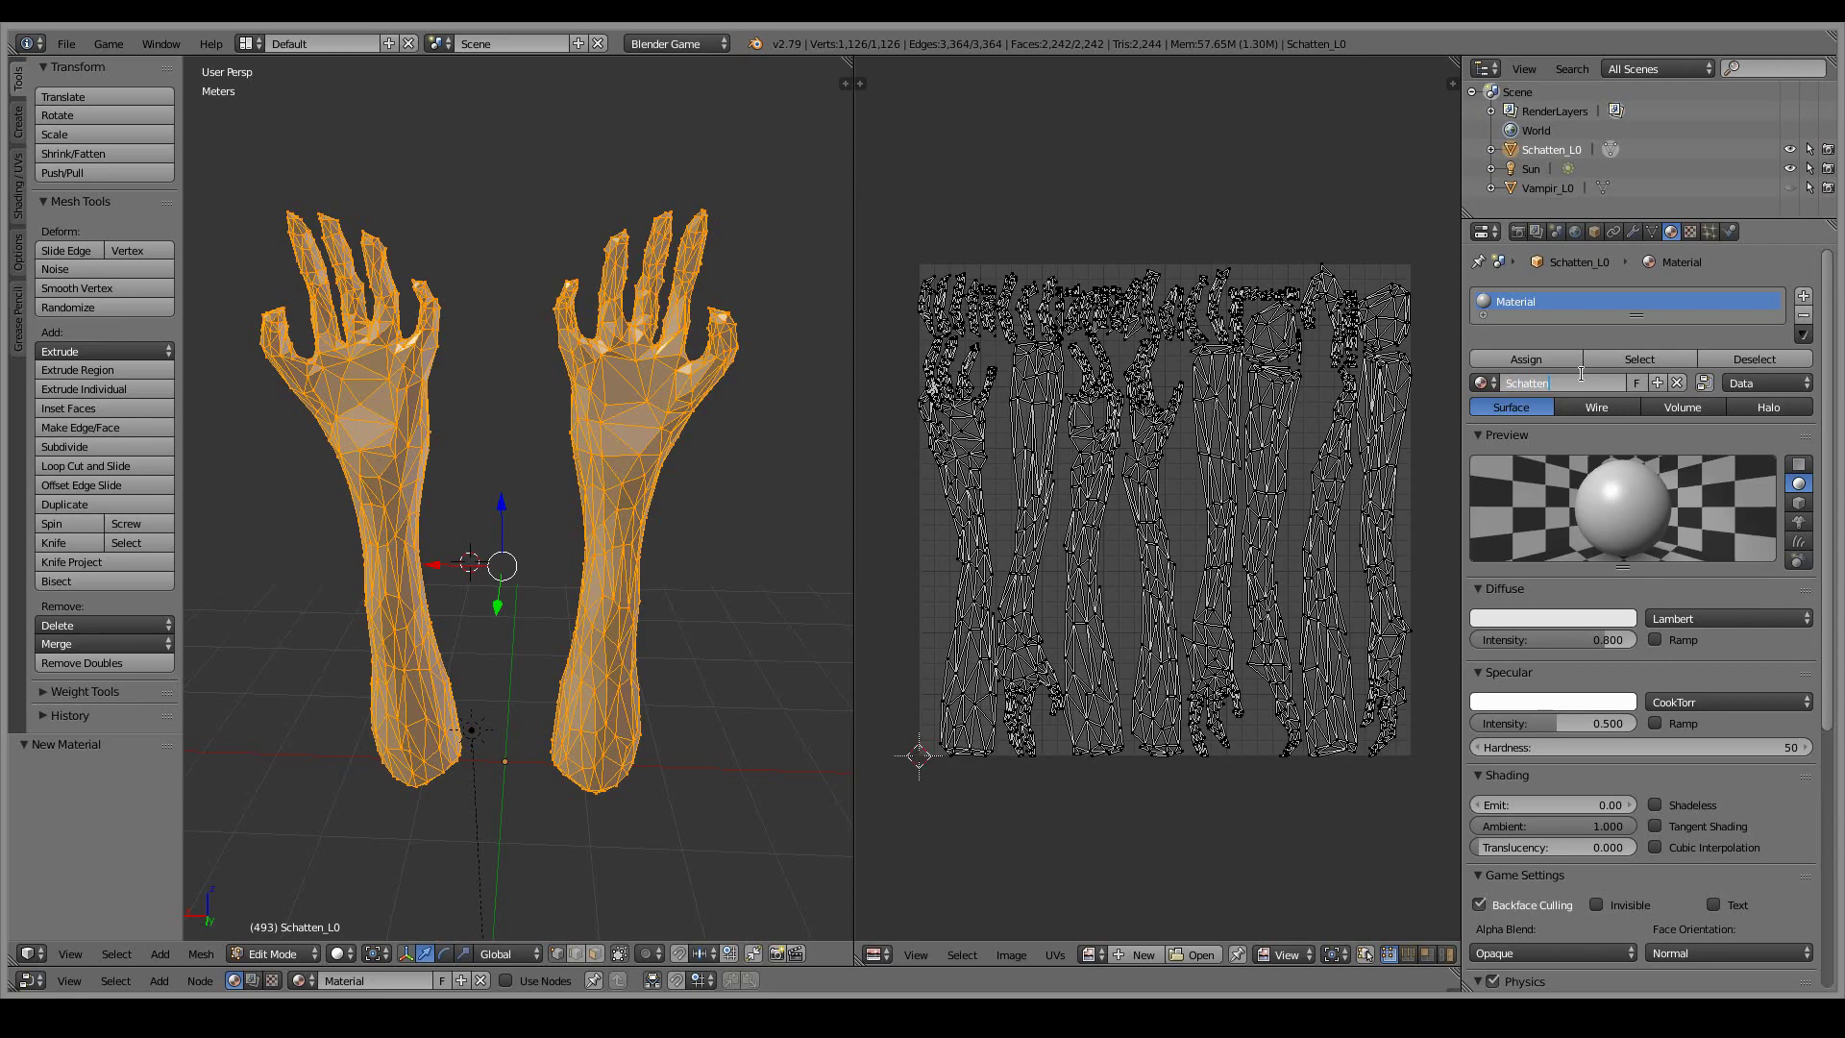
drag(1014, 967, 960, 293)
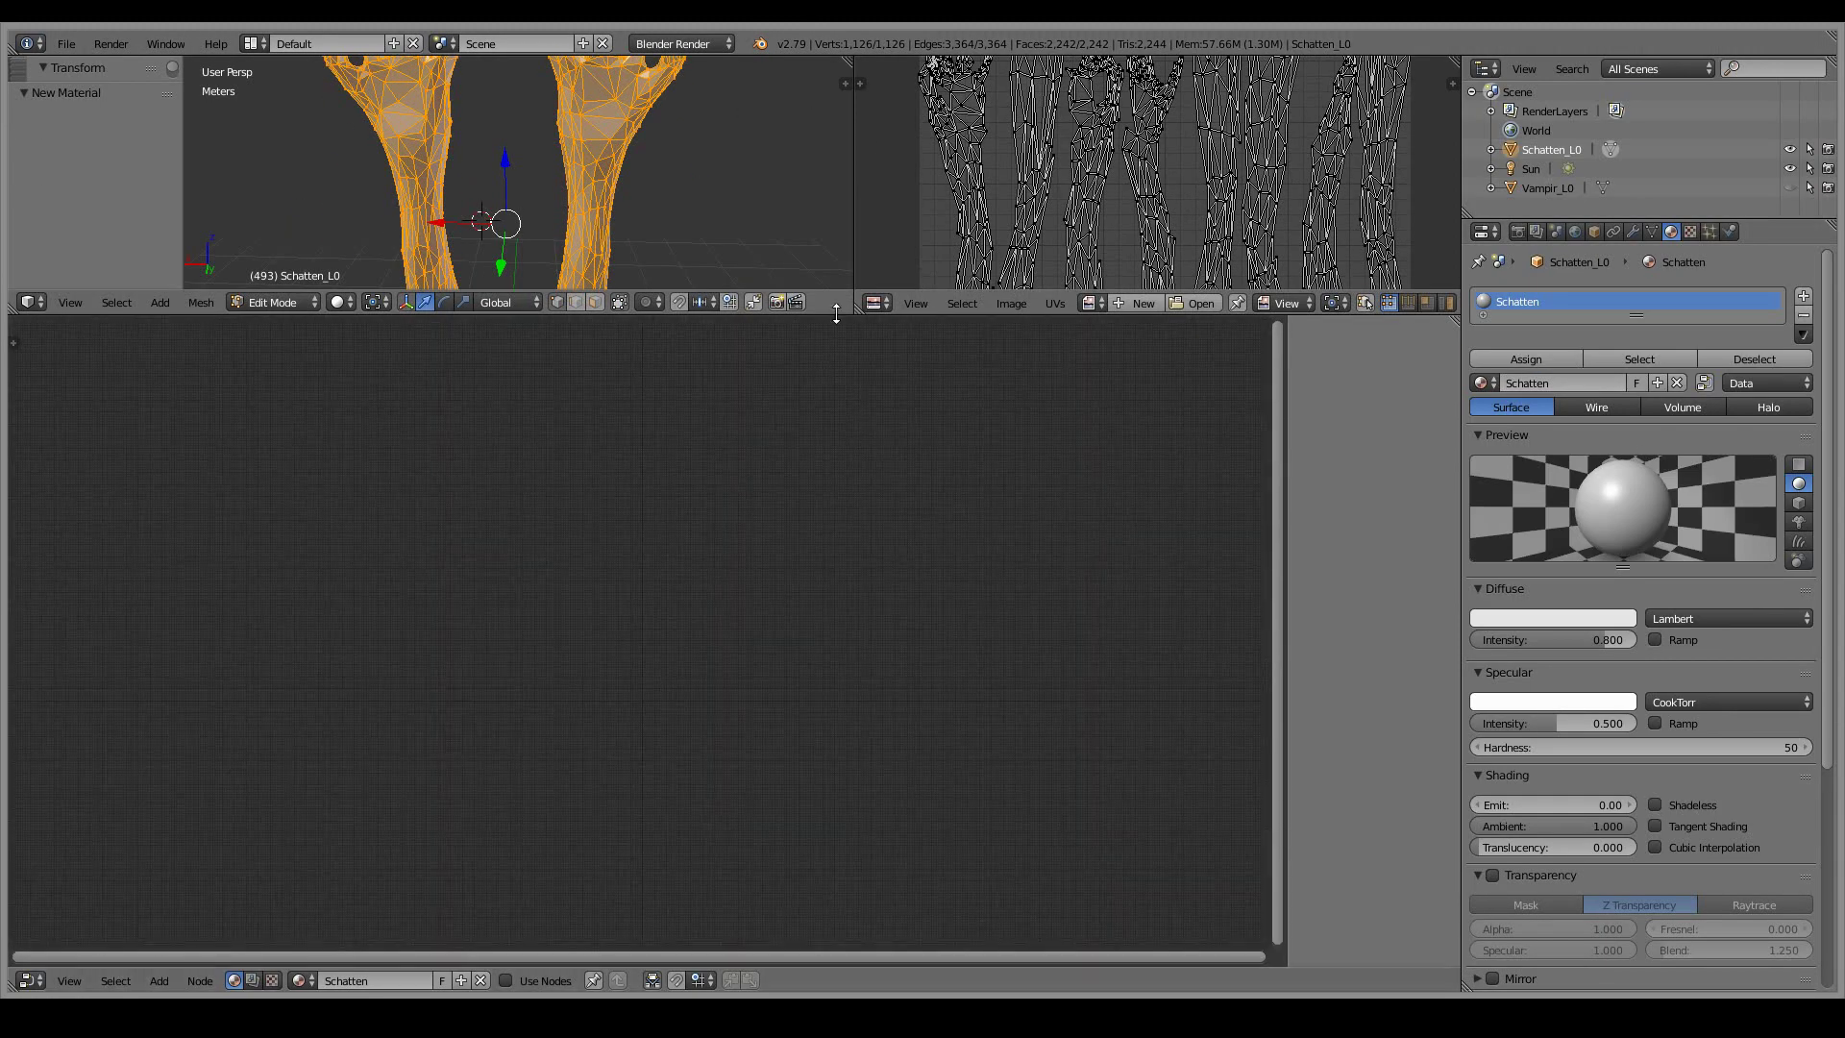
drag(836, 320, 836, 780)
- Select all faces of the arms and assign the Schatten_BC image to their UV layout, with the Node Editor collapsed again
key(a)
shift+middle_drag(573, 543, 638, 554)
key(a)
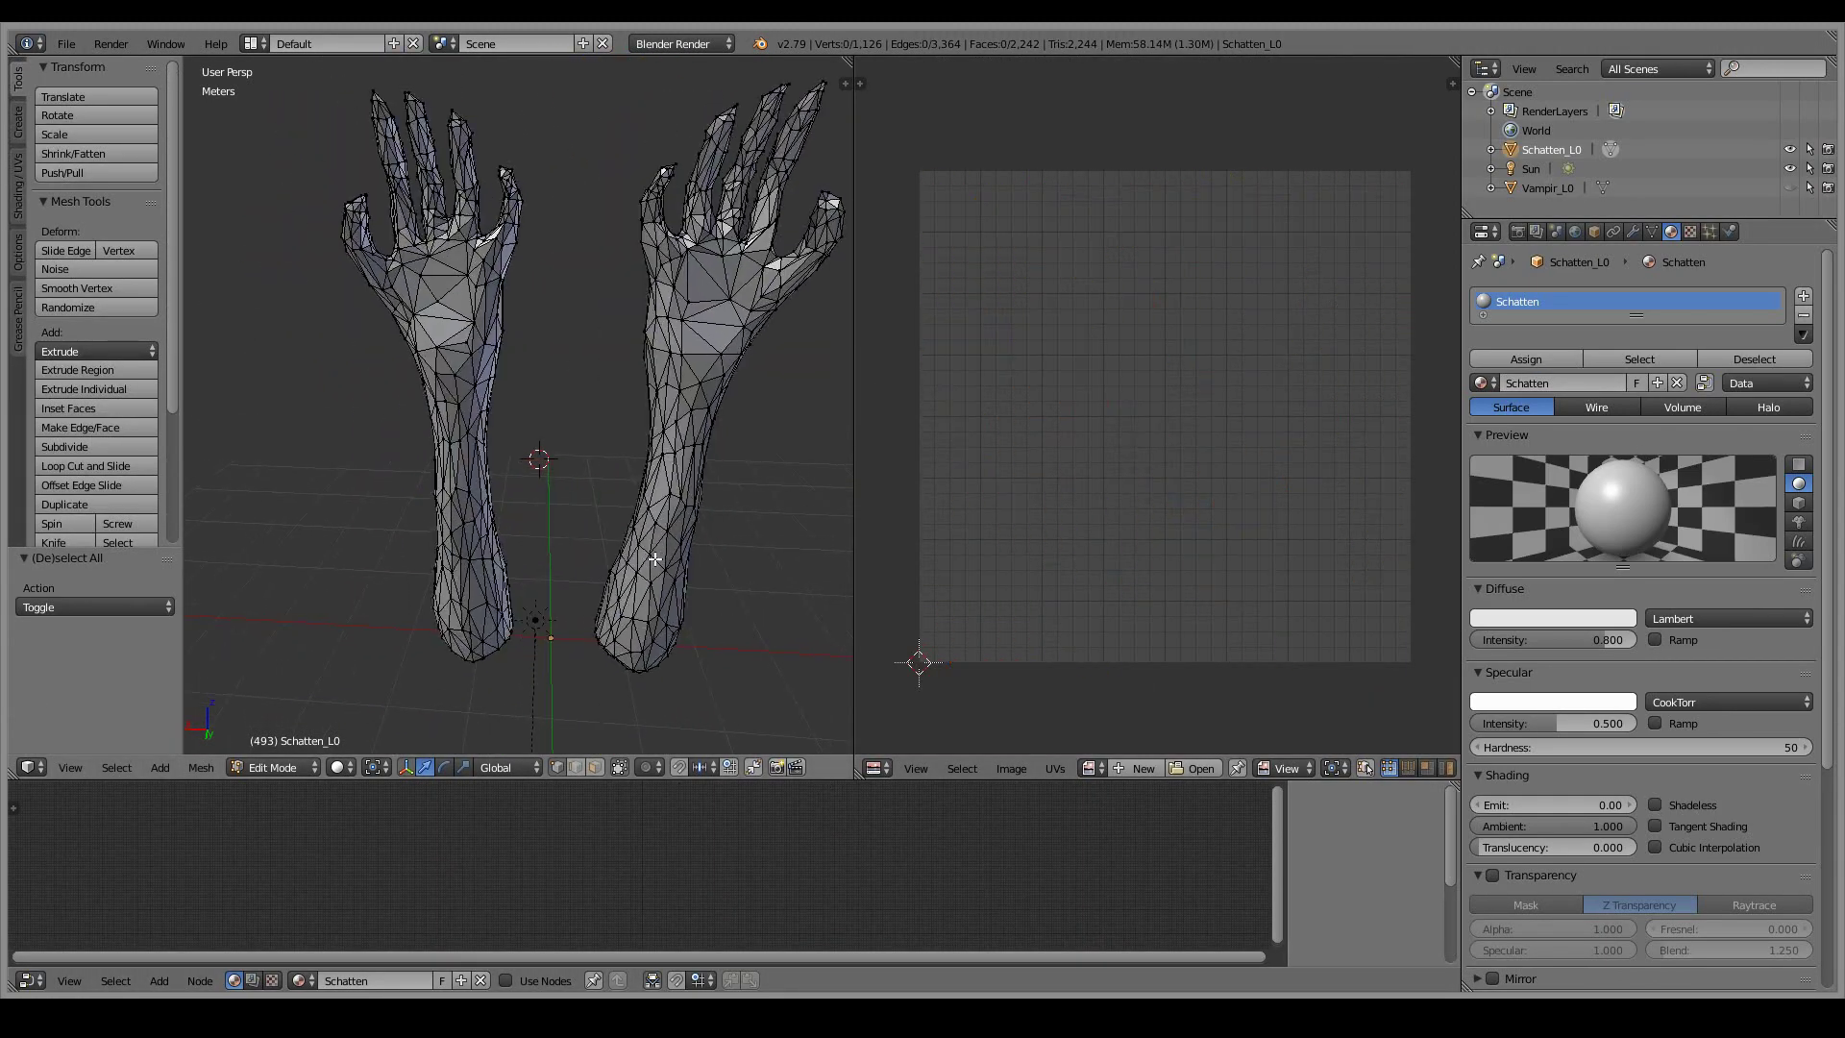
key(a)
click(1095, 768)
click(1153, 565)
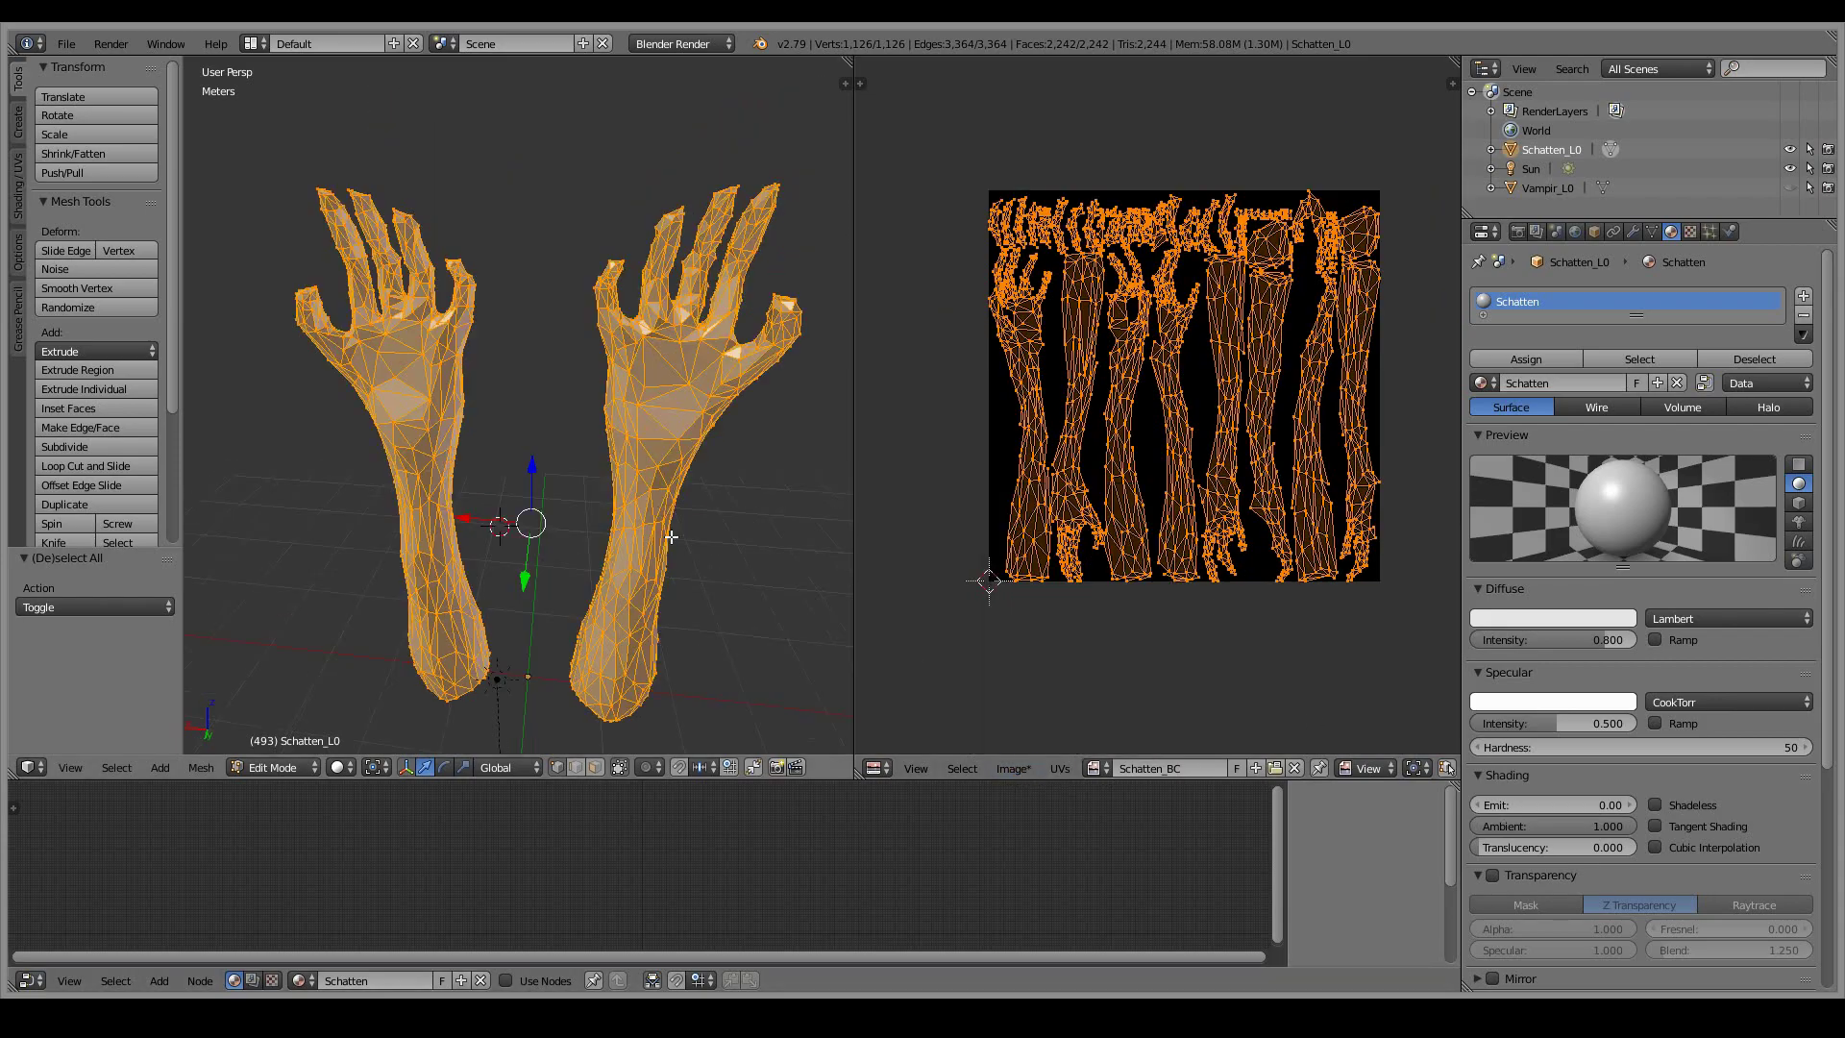
drag(961, 780, 940, 965)
- Put the arms in Texture Paint mode and look through the paint slots and brush settings
key(Tab)
click(306, 824)
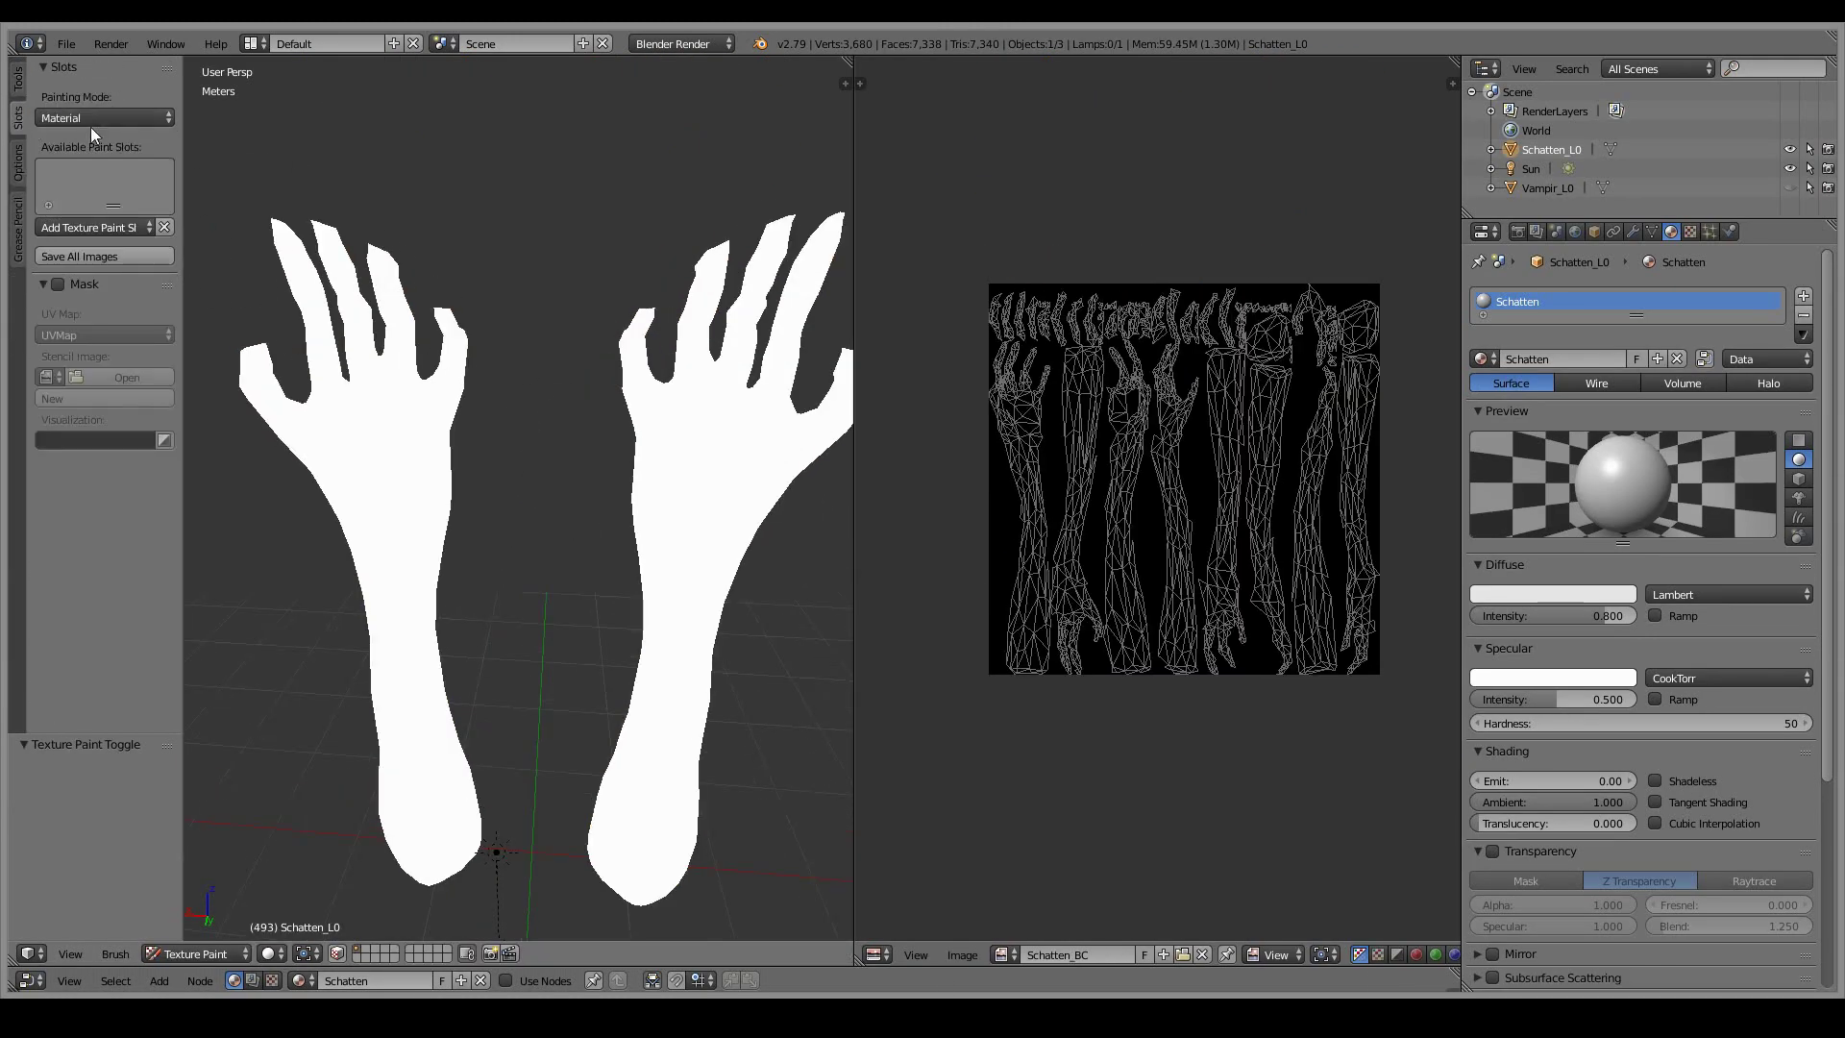
scroll(599, 380, down, 2)
click(17, 79)
click(56, 163)
scroll(694, 550, down, 2)
scroll(492, 713, up, 2)
- Shade the arms smooth in Object Mode and rescale them against the vampire figure, finishing with a factor of 0.497
key(Tab)
click(62, 347)
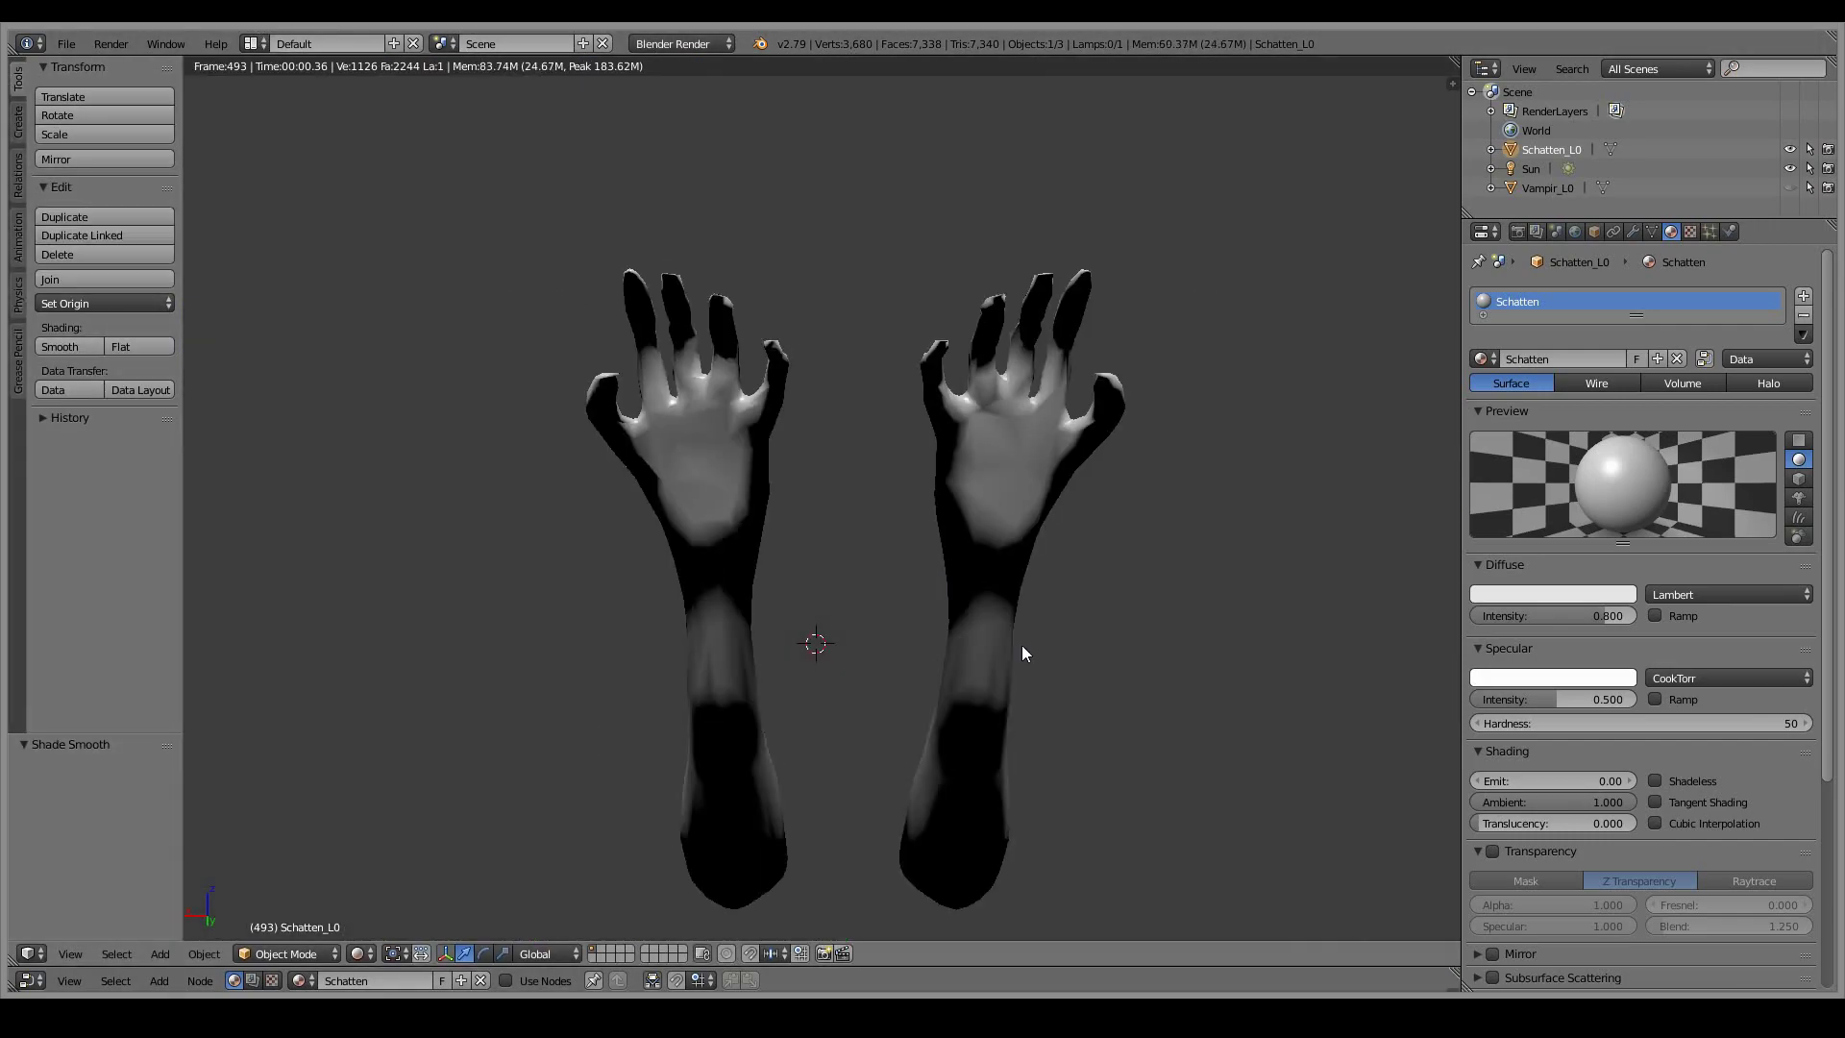
key(s)
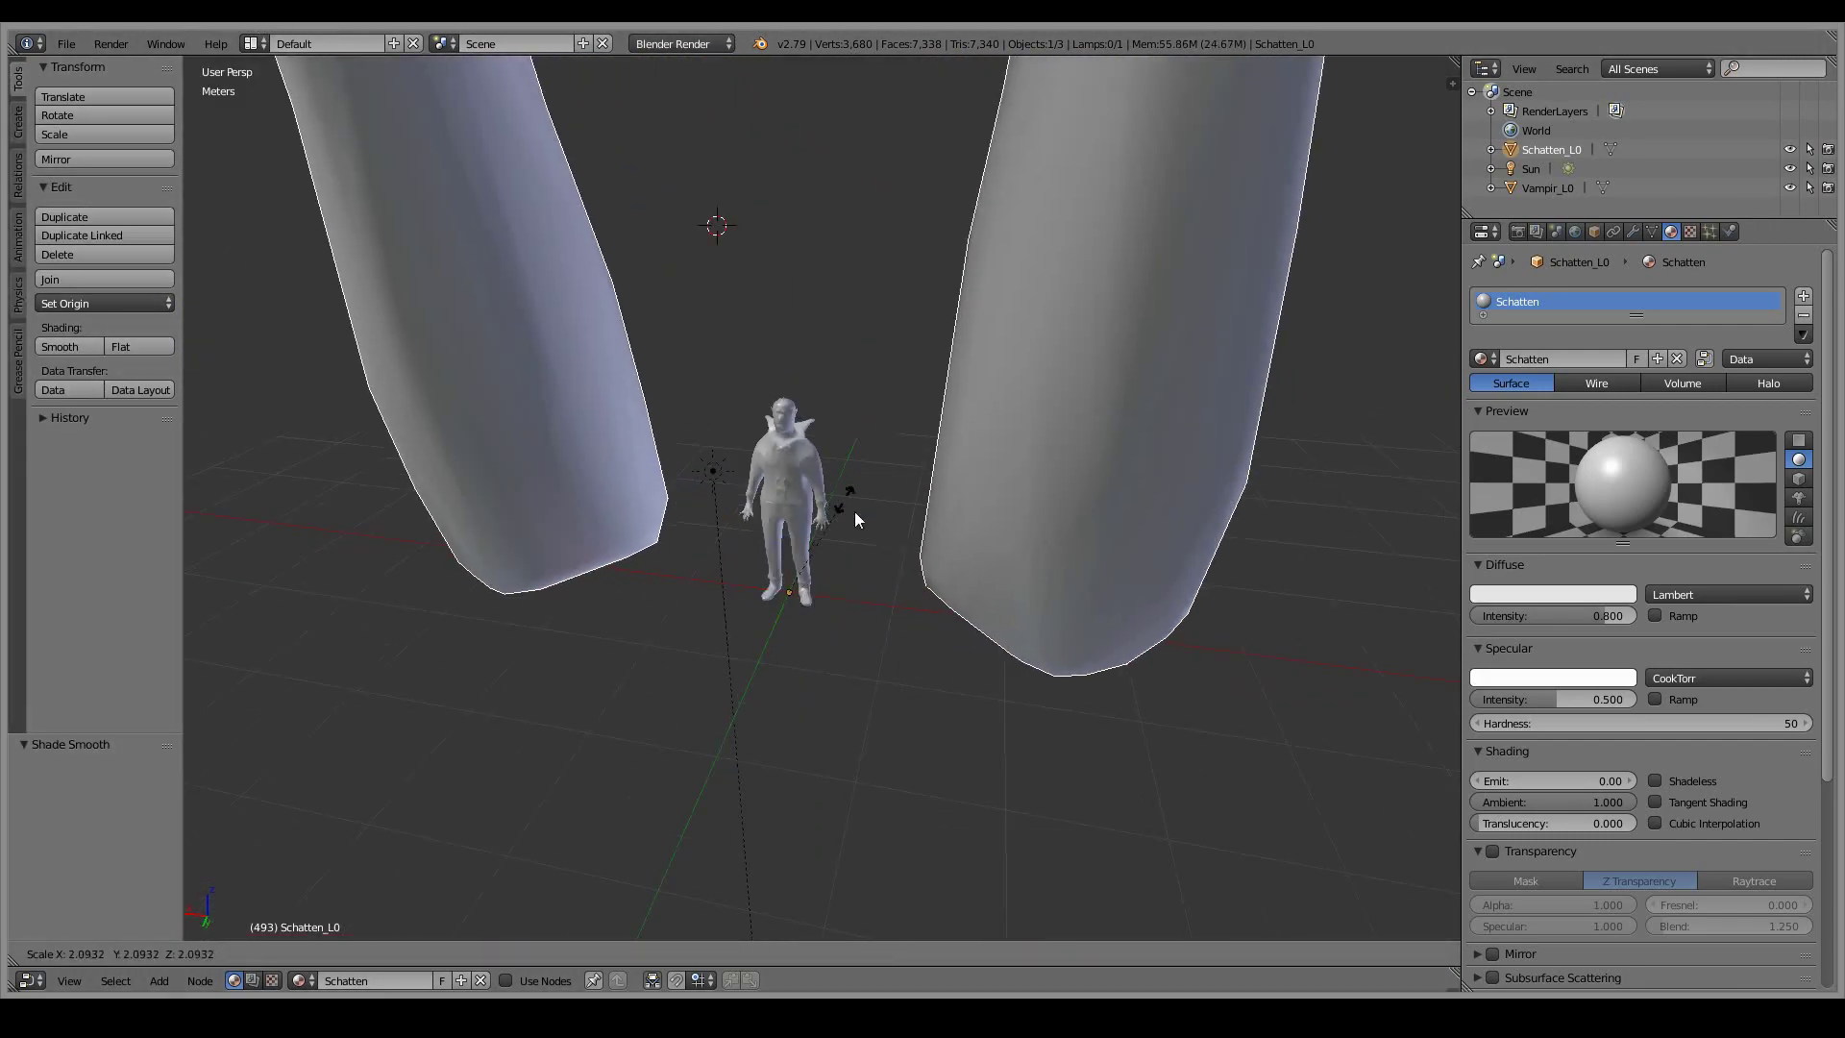
click(807, 572)
scroll(811, 555, up, 4)
key(s)
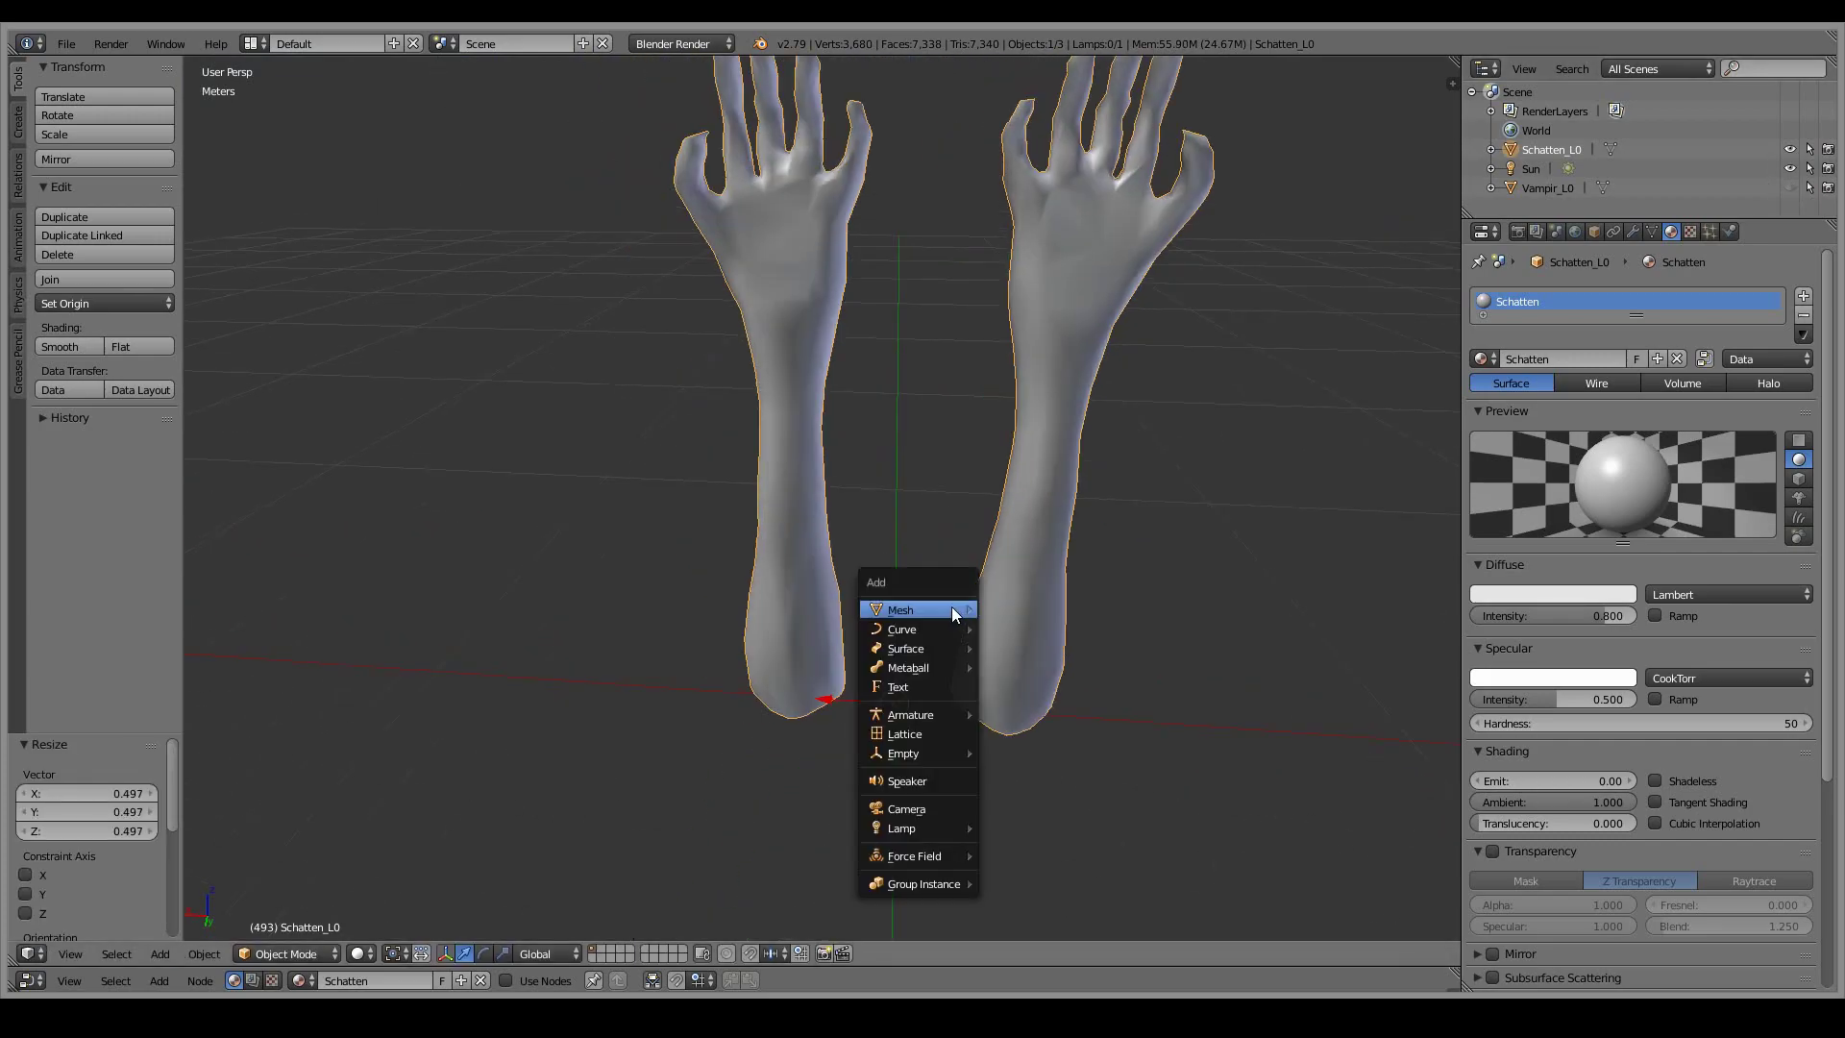
click(954, 607)
- Replace the arms' material with a newly created one named Schatten
key(a)
middle_drag(763, 542, 865, 394)
click(1677, 358)
click(1576, 359)
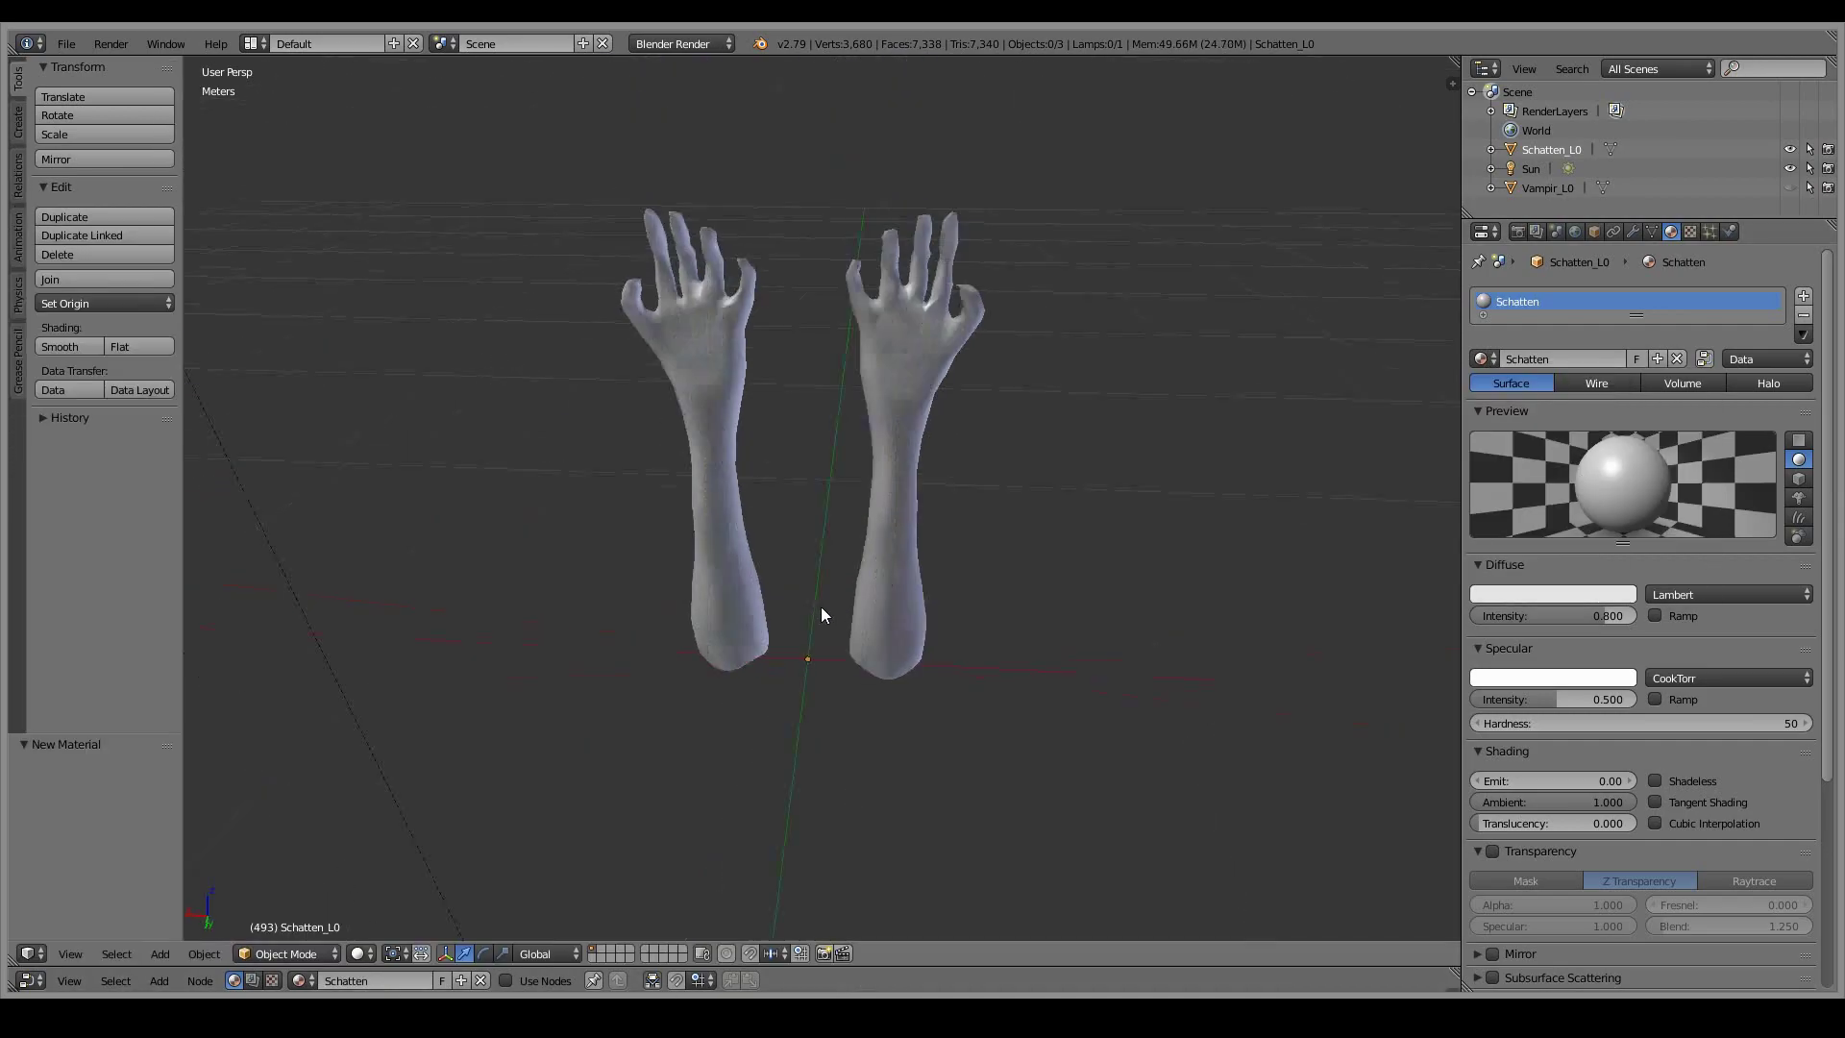
- Move the arms vertically to align their lower ends with the ground and apply their rotation and scale
right_click(823, 609)
scroll(822, 609, up, 3)
key(g)
key(z)
click(828, 654)
click(66, 43)
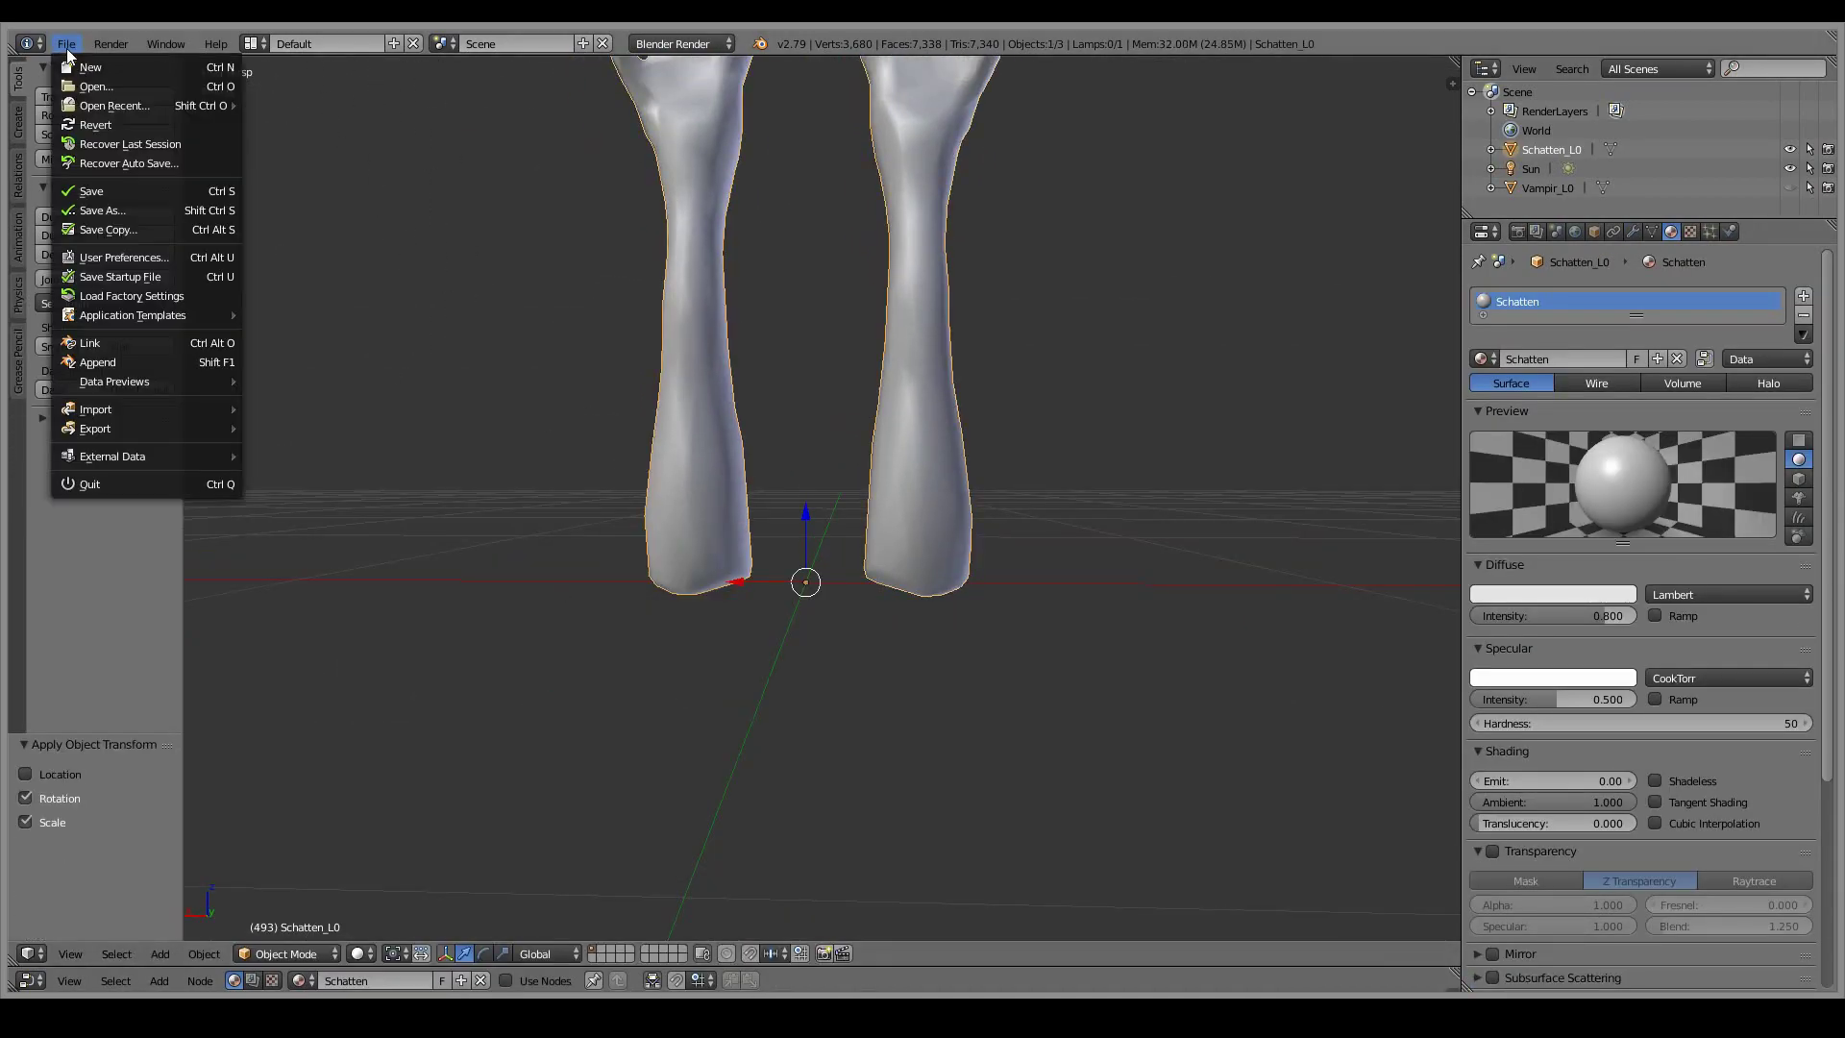
click(86, 112)
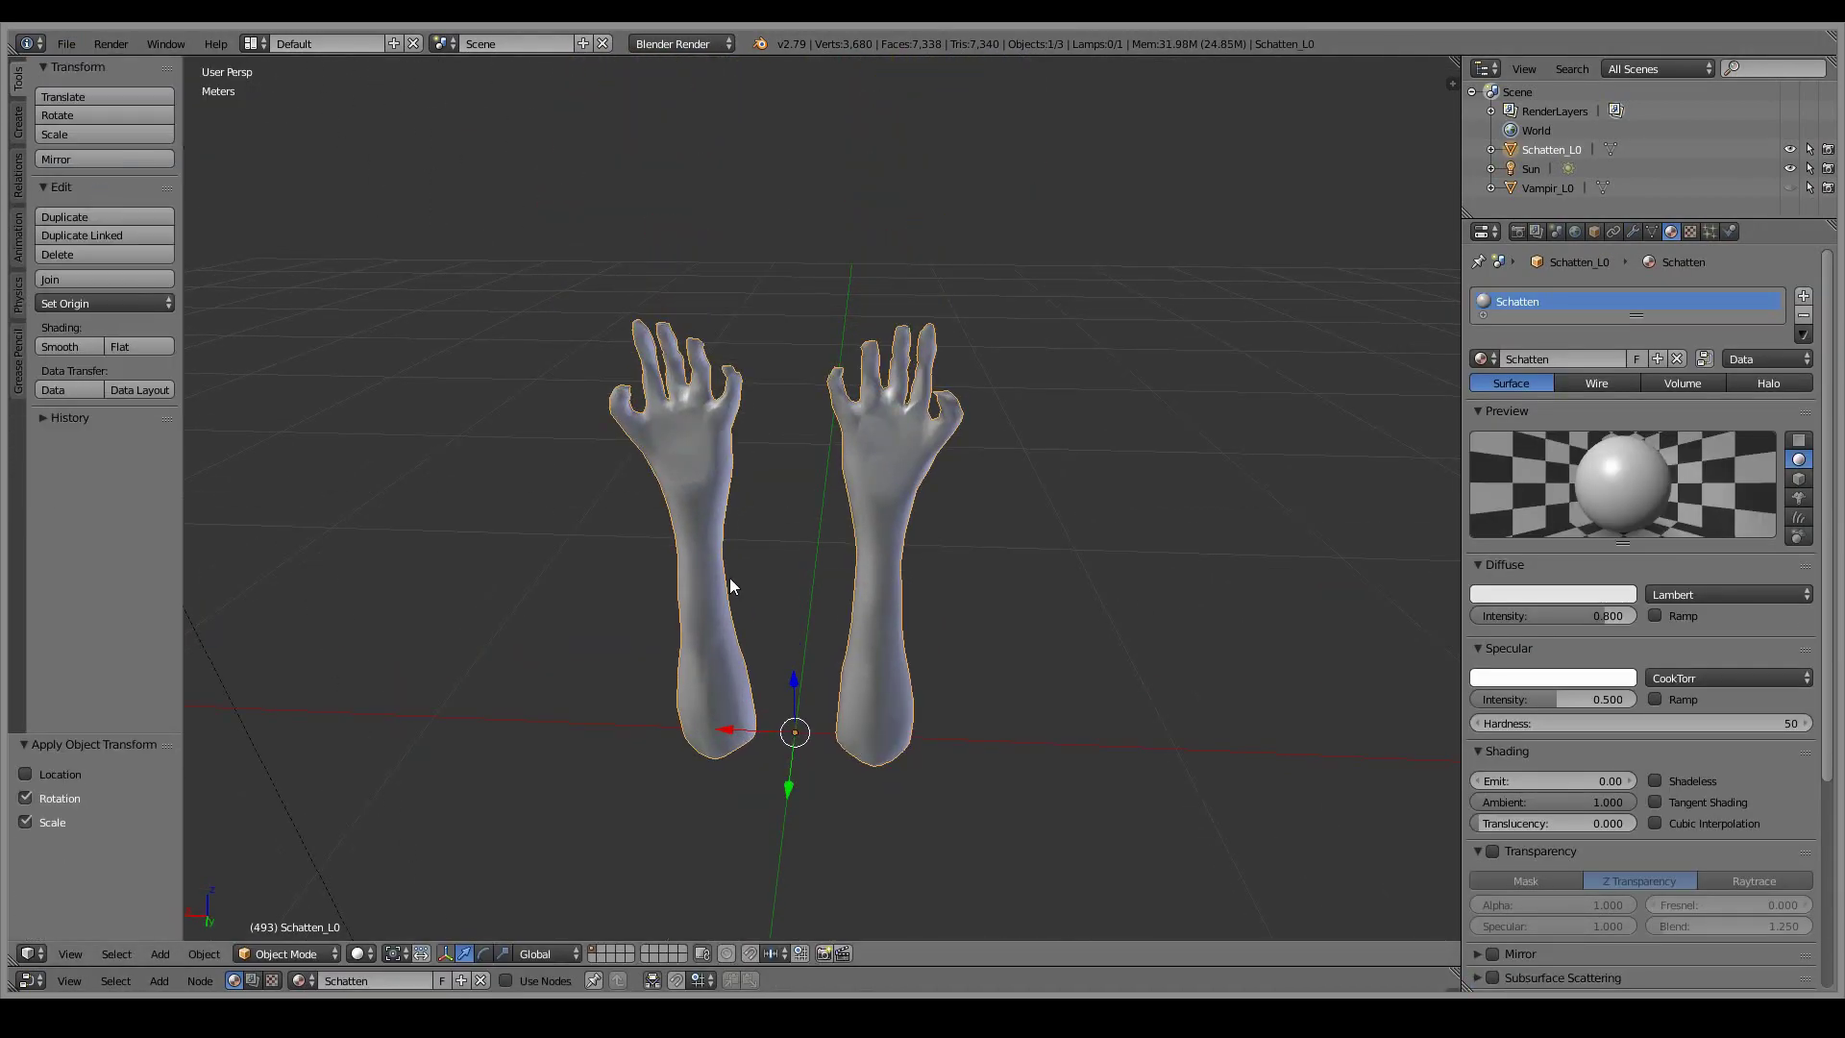
- Preview the arms in Texture Paint mode and return to Object Mode
drag(926, 965, 865, 324)
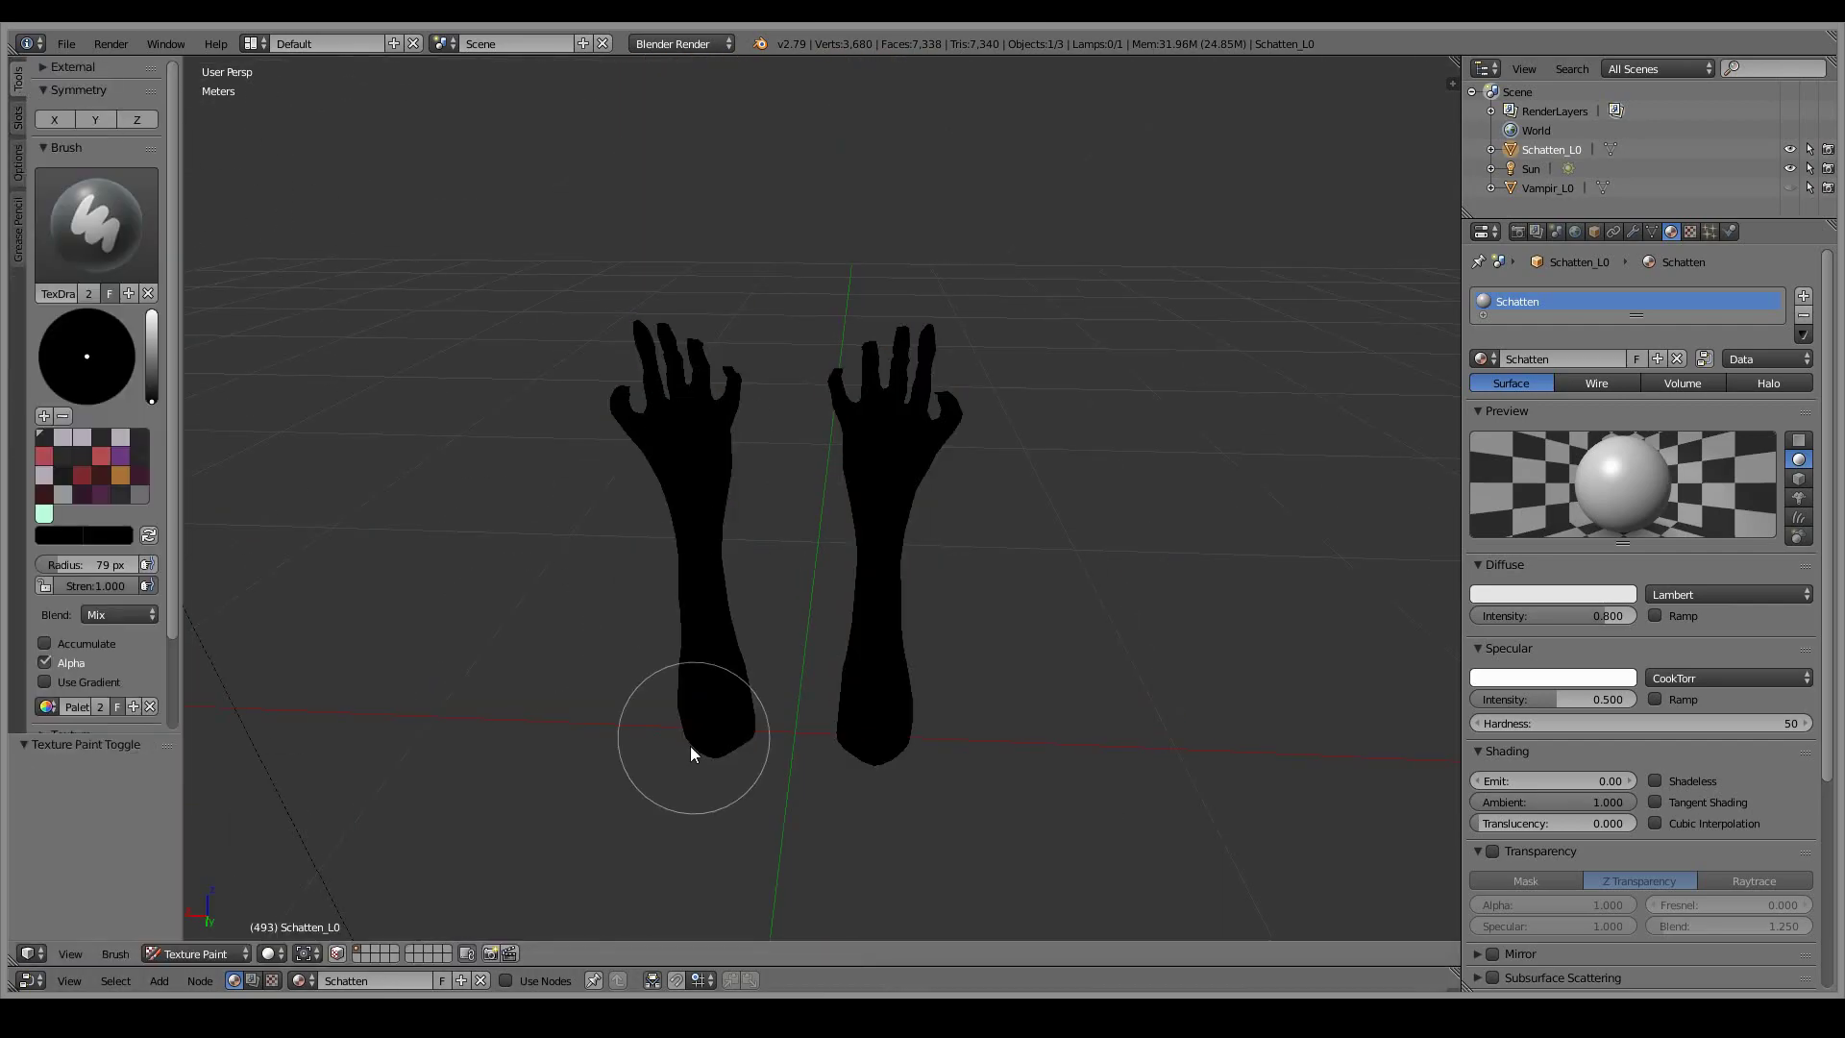
click(202, 953)
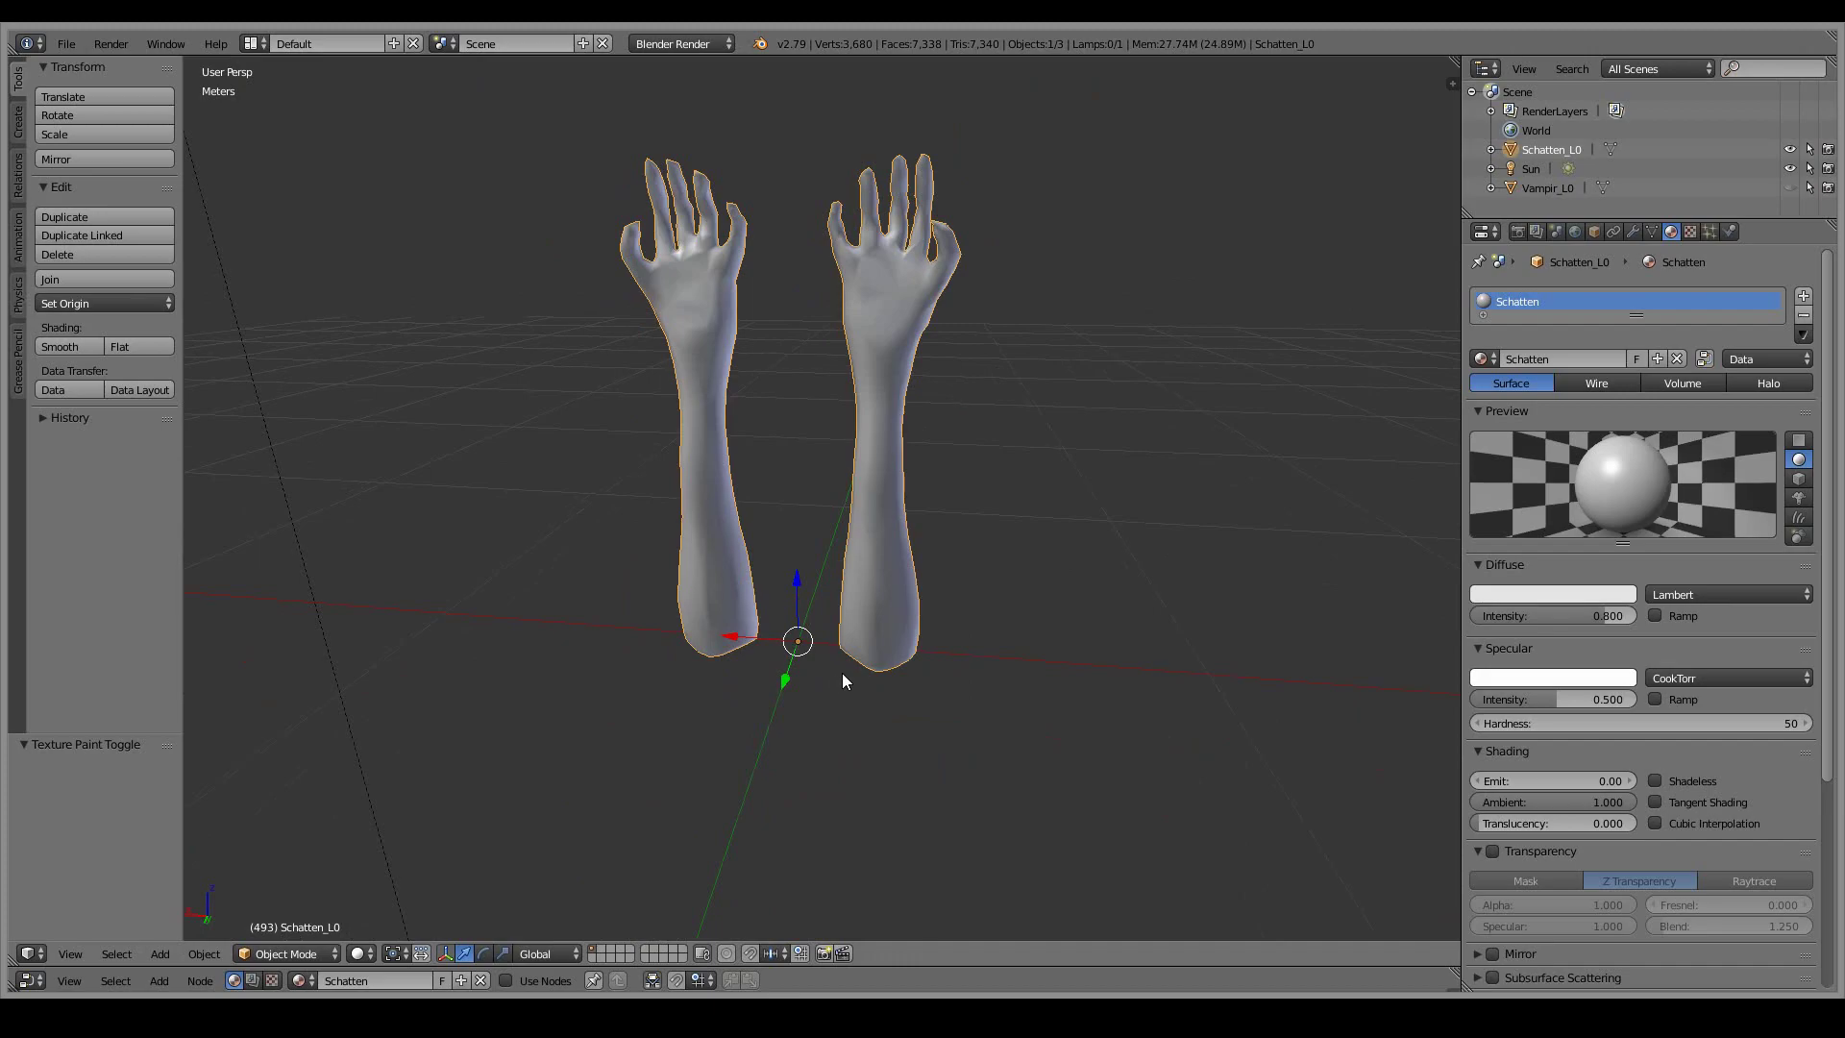
- Rotate the arms -180° around the global Y axis
key(r)
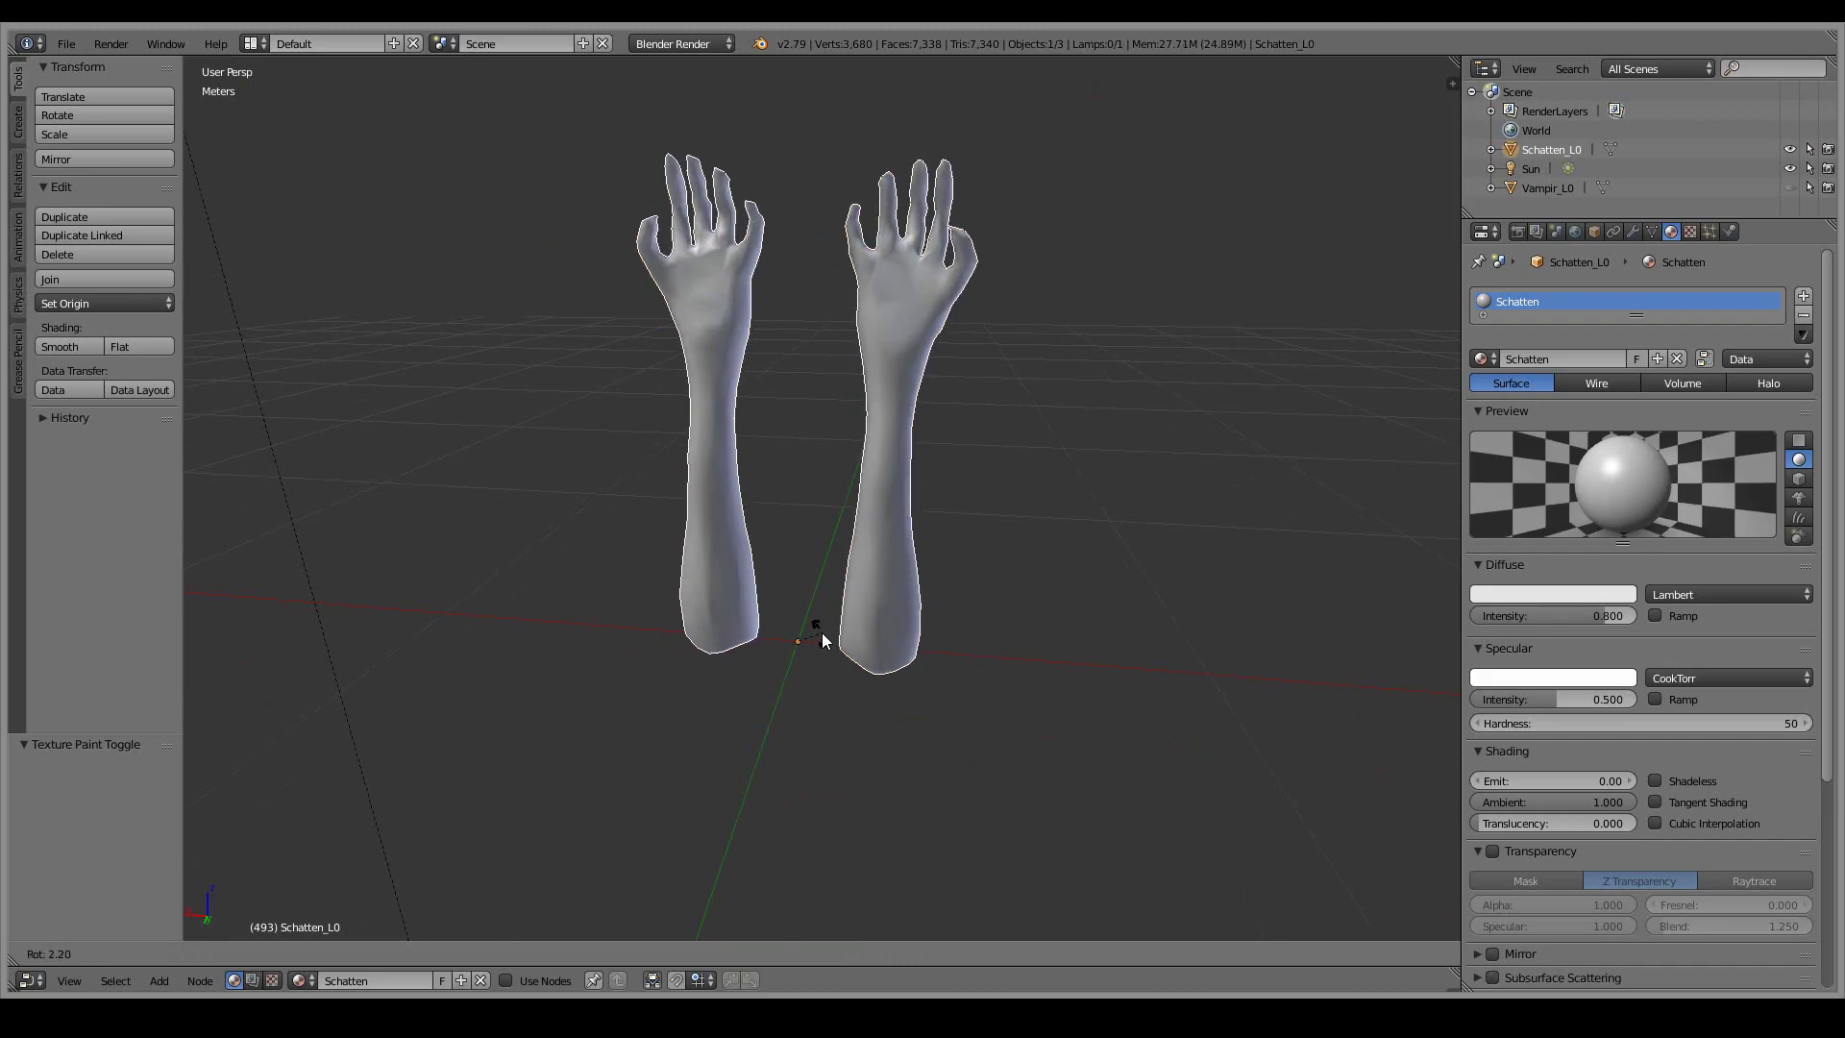
key(y)
key(minus)
key(1)
key(8)
key(0)
key(Return)
- Rotate the arms 90° around the global X axis and apply their rotation and scale
key(r)
key(x)
key(9)
key(0)
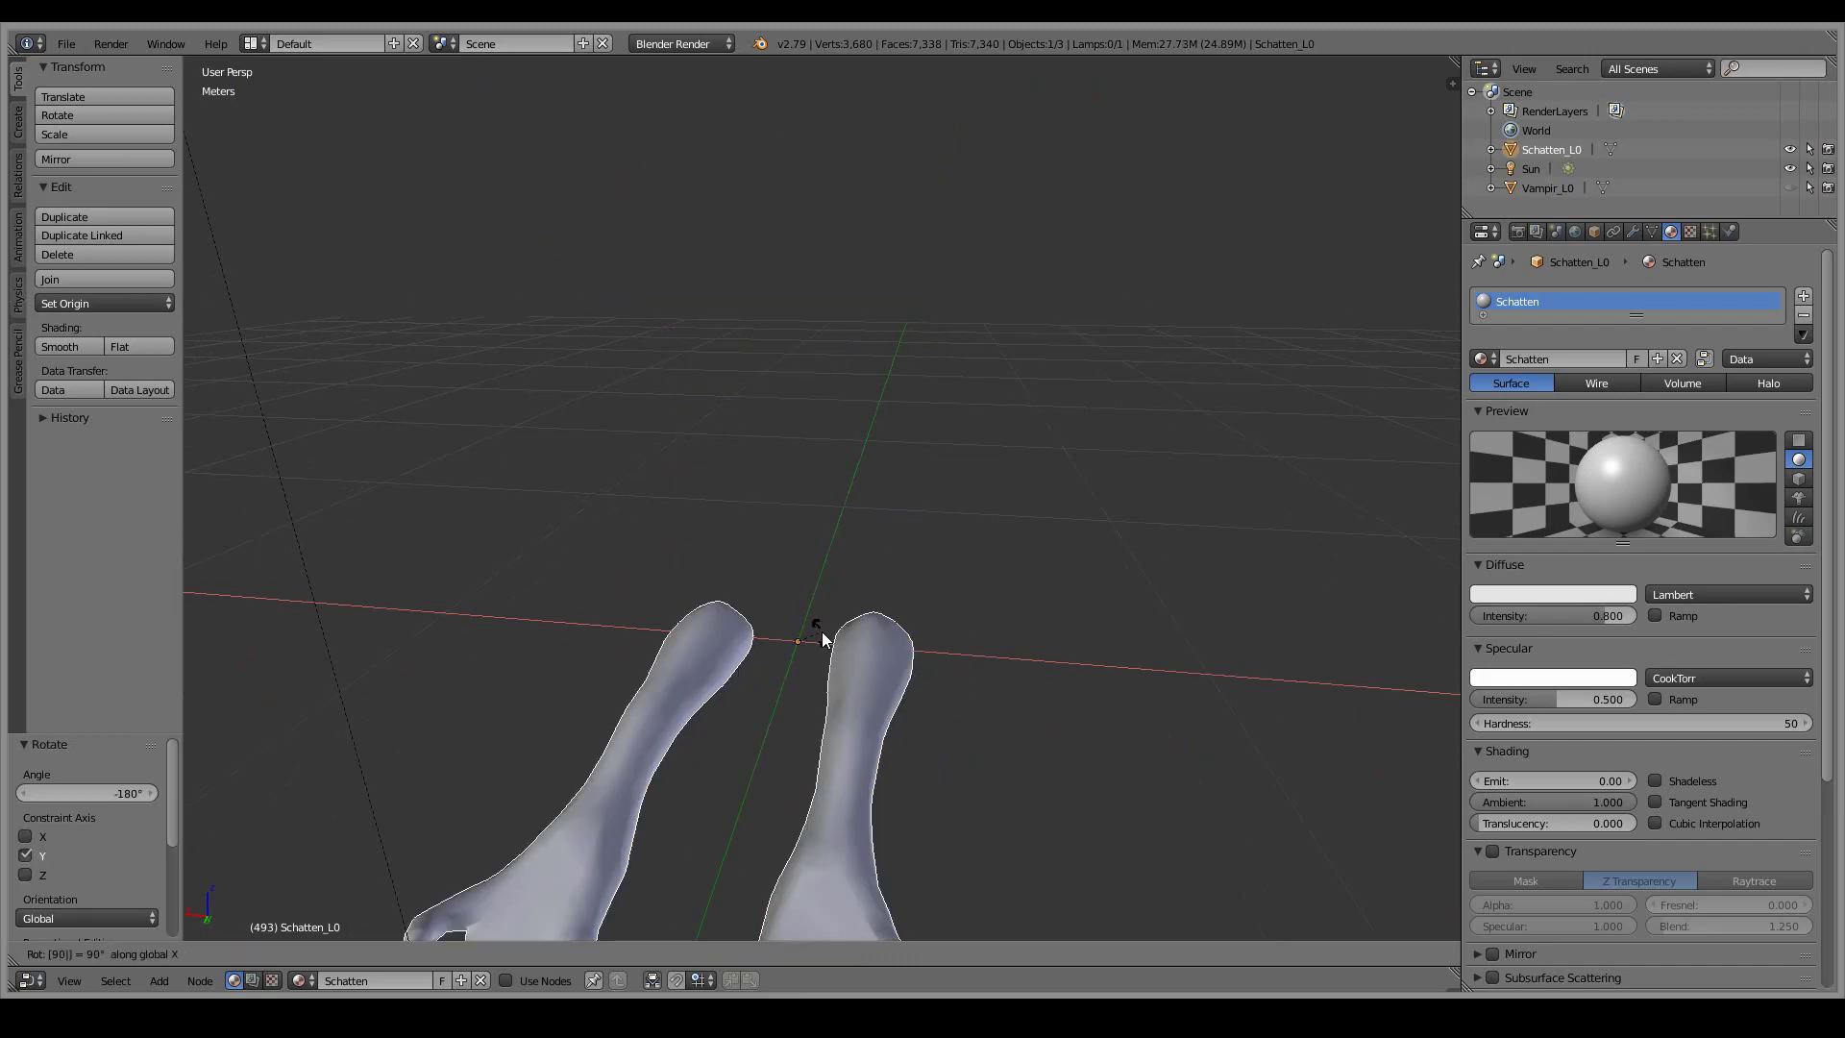
key(Return)
mouse_move(822, 637)
middle_down()
mouse_move(1786, 190)
mouse_move(1065, 325)
mouse_move(821, 669)
middle_up()
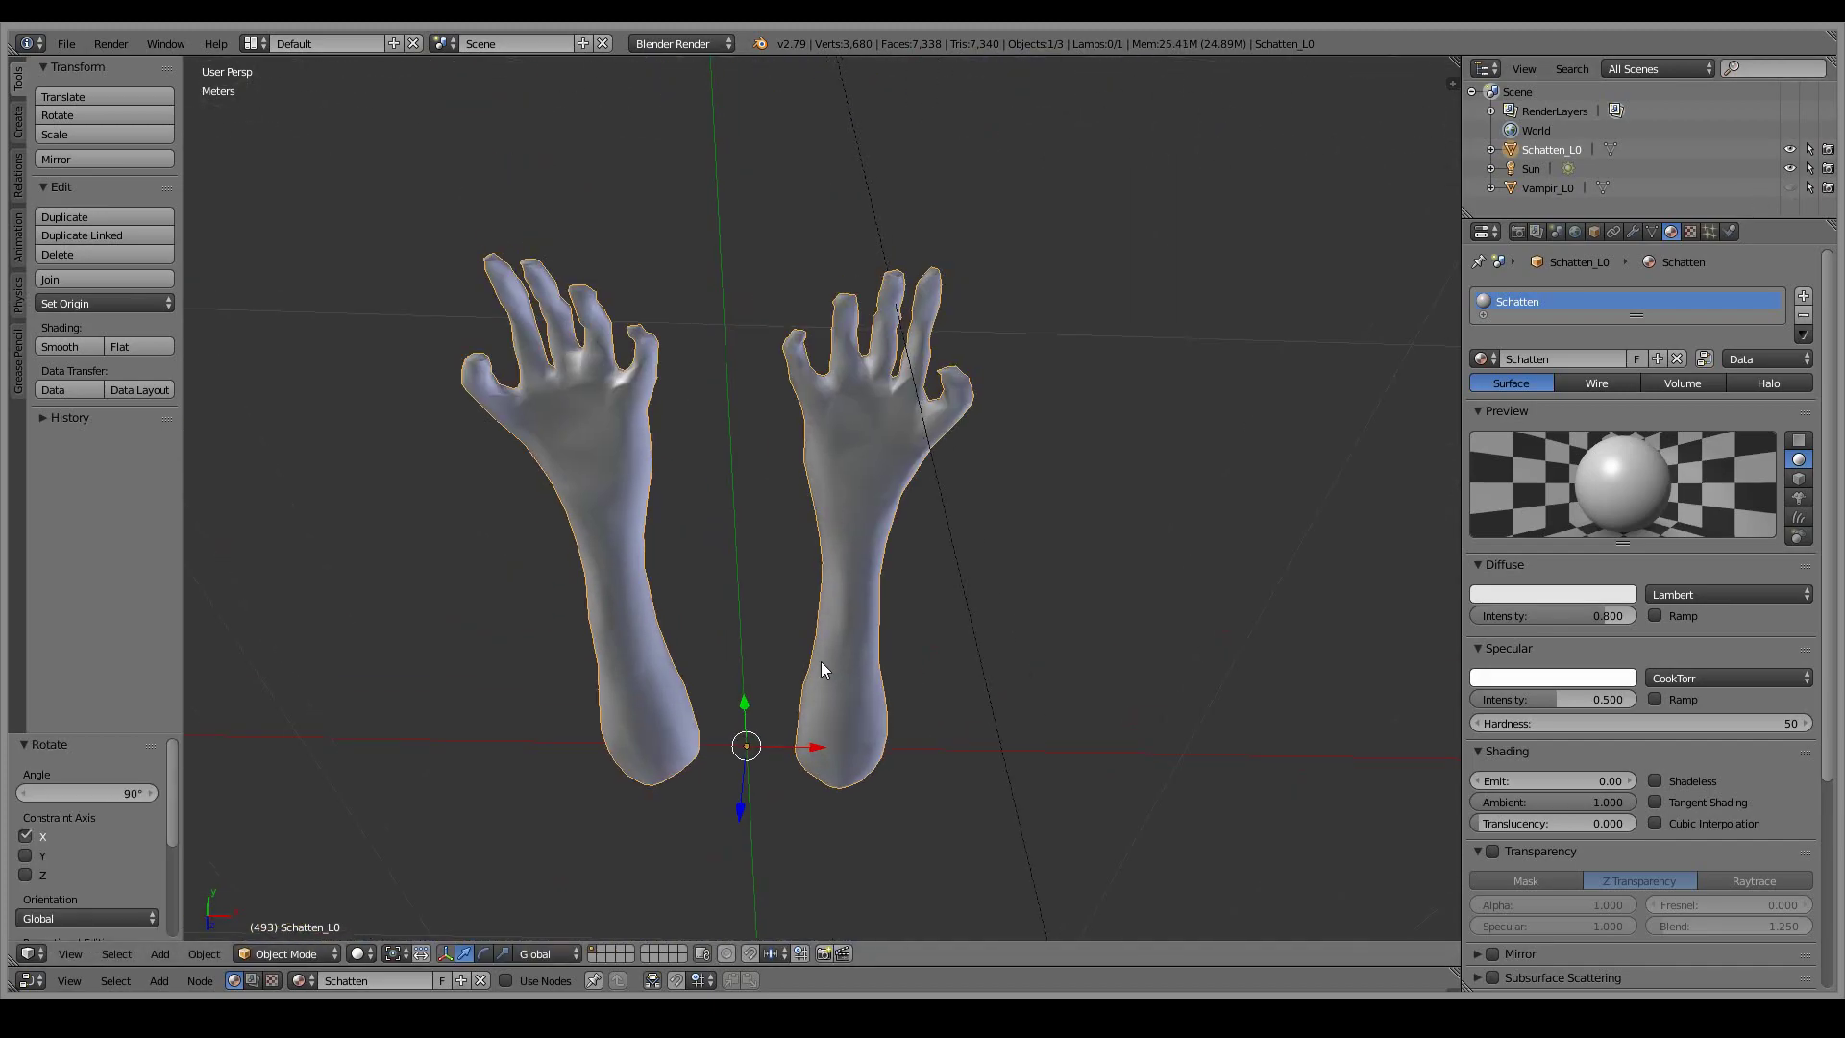
key(ctrl+a)
click(818, 605)
middle_drag(820, 608, 791, 585)
scroll(792, 584, up, 2)
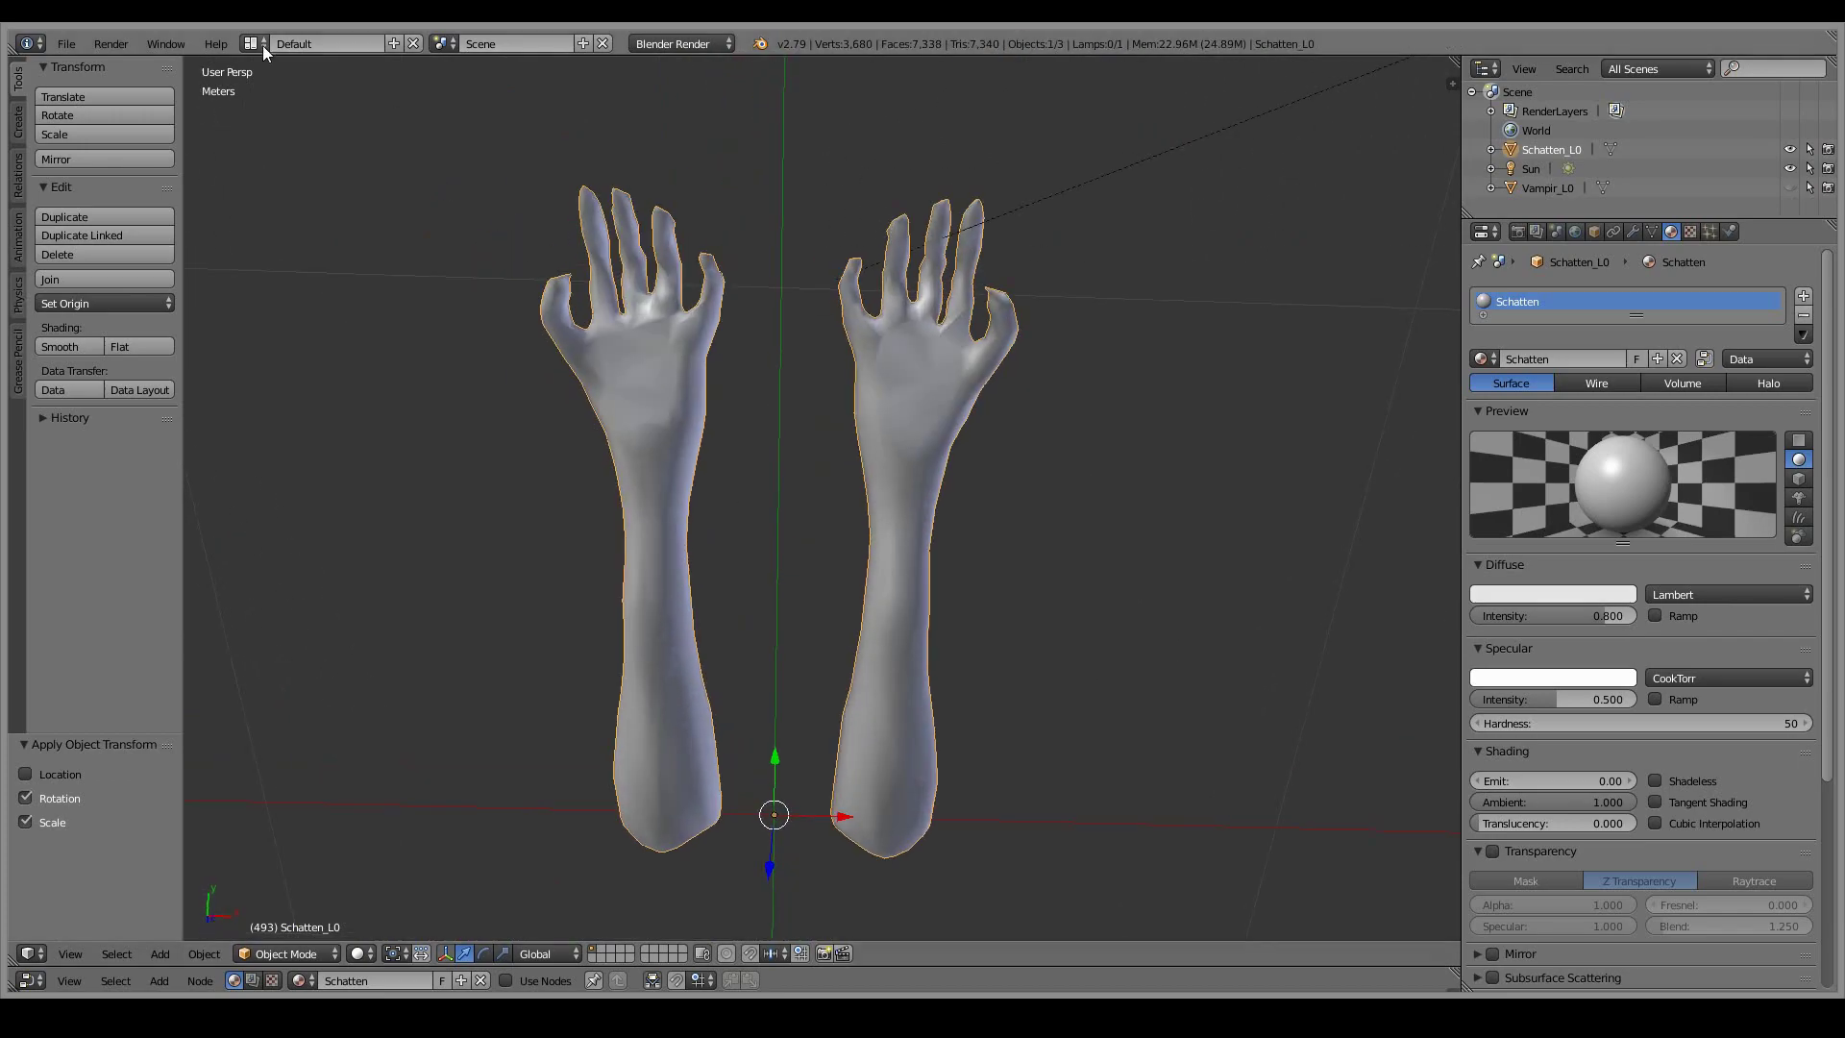
click(251, 44)
click(288, 91)
scroll(873, 429, up, 5)
click(252, 43)
click(288, 132)
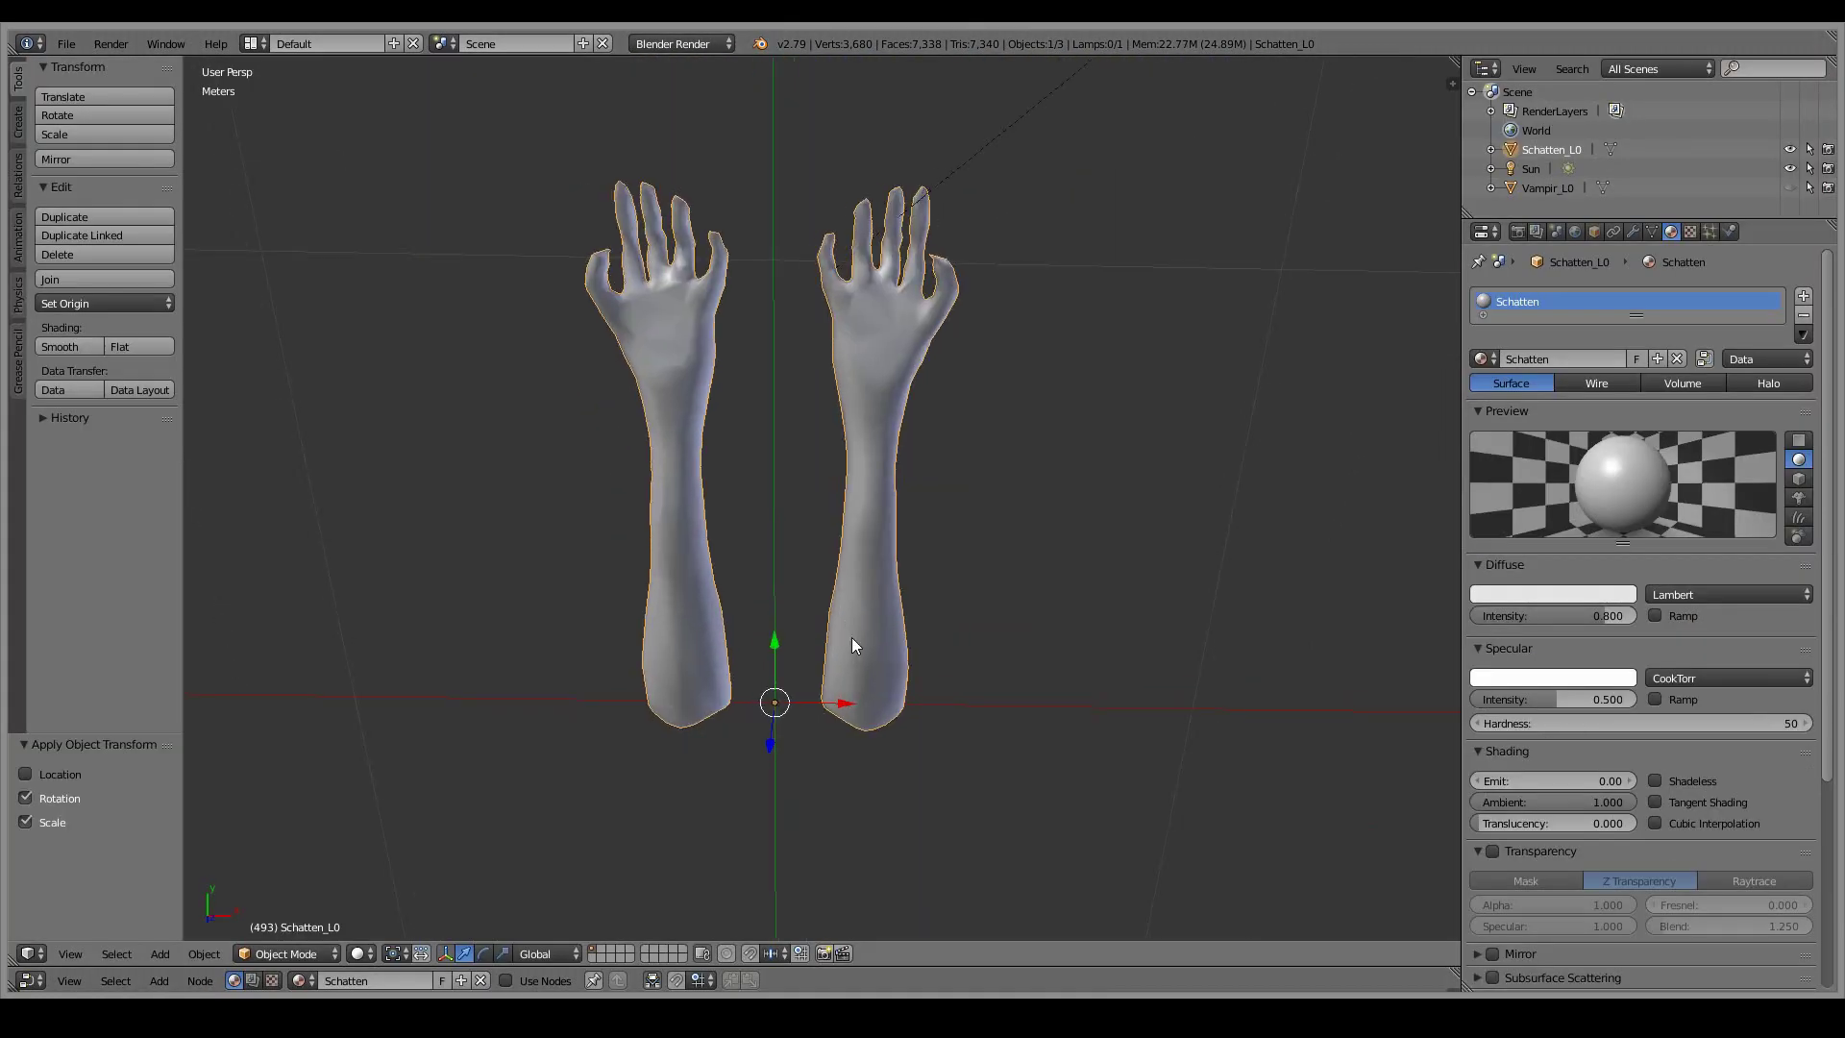
scroll(853, 638, up, 1)
- Add a single-bone armature at the base between the two arms
click(159, 953)
click(221, 874)
key(KP_Decimal)
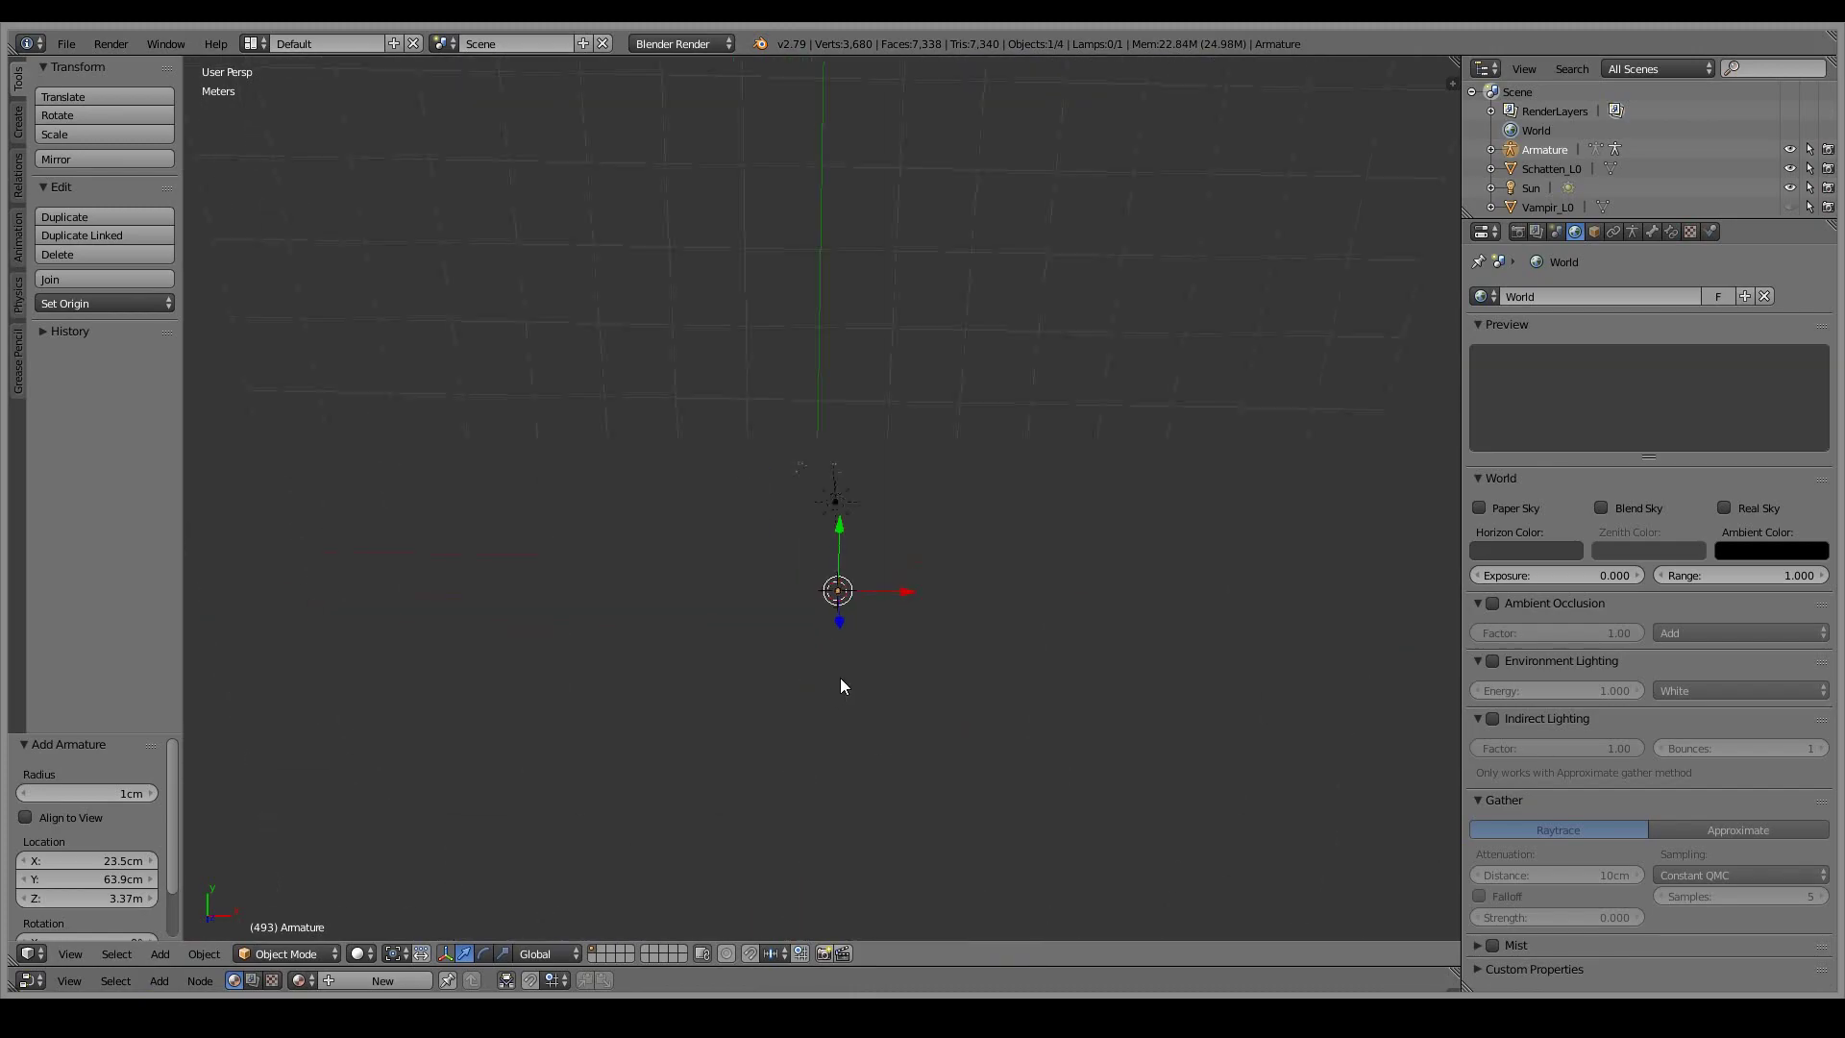
scroll(809, 732, down, 5)
scroll(809, 732, up, 3)
- Move the bone's tip about 69 cm in Edit Mode and shift the whole bone 8.98 cm along X
key(Tab)
right_click(812, 639)
key(g)
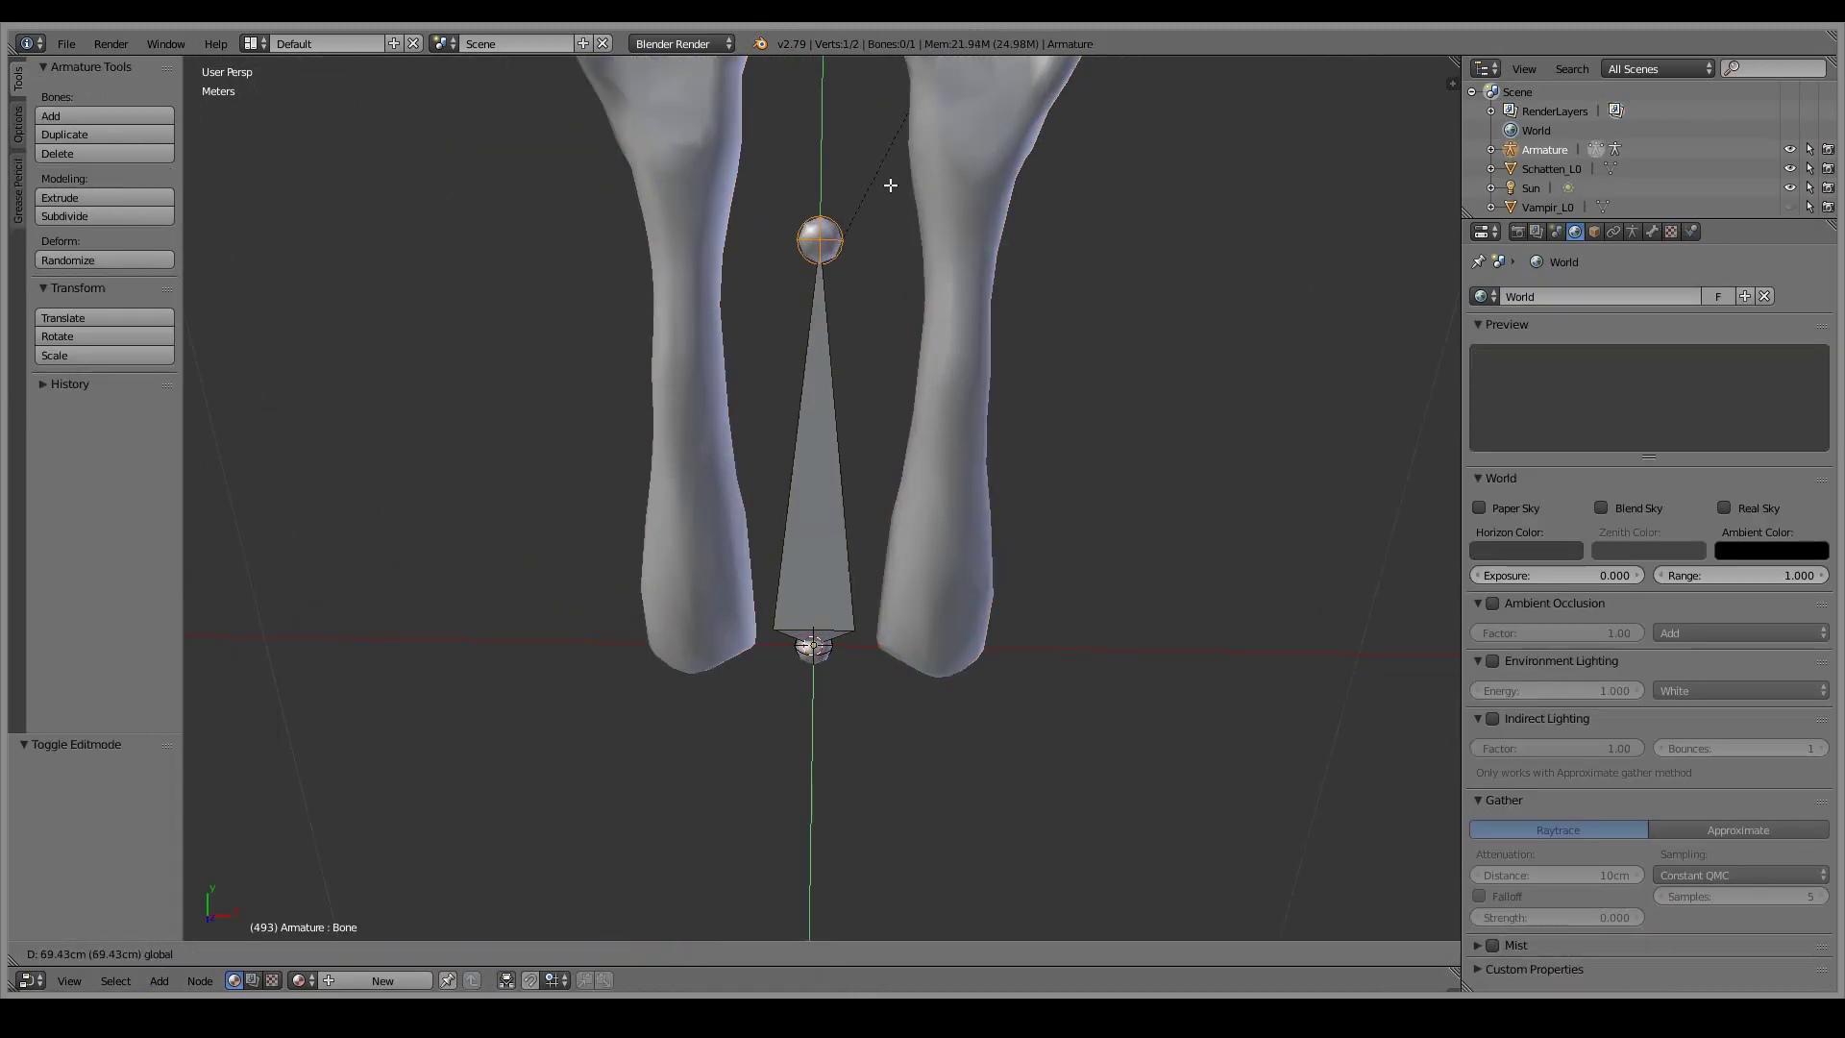
click(890, 185)
scroll(828, 647, down, 3)
scroll(941, 611, up, 1)
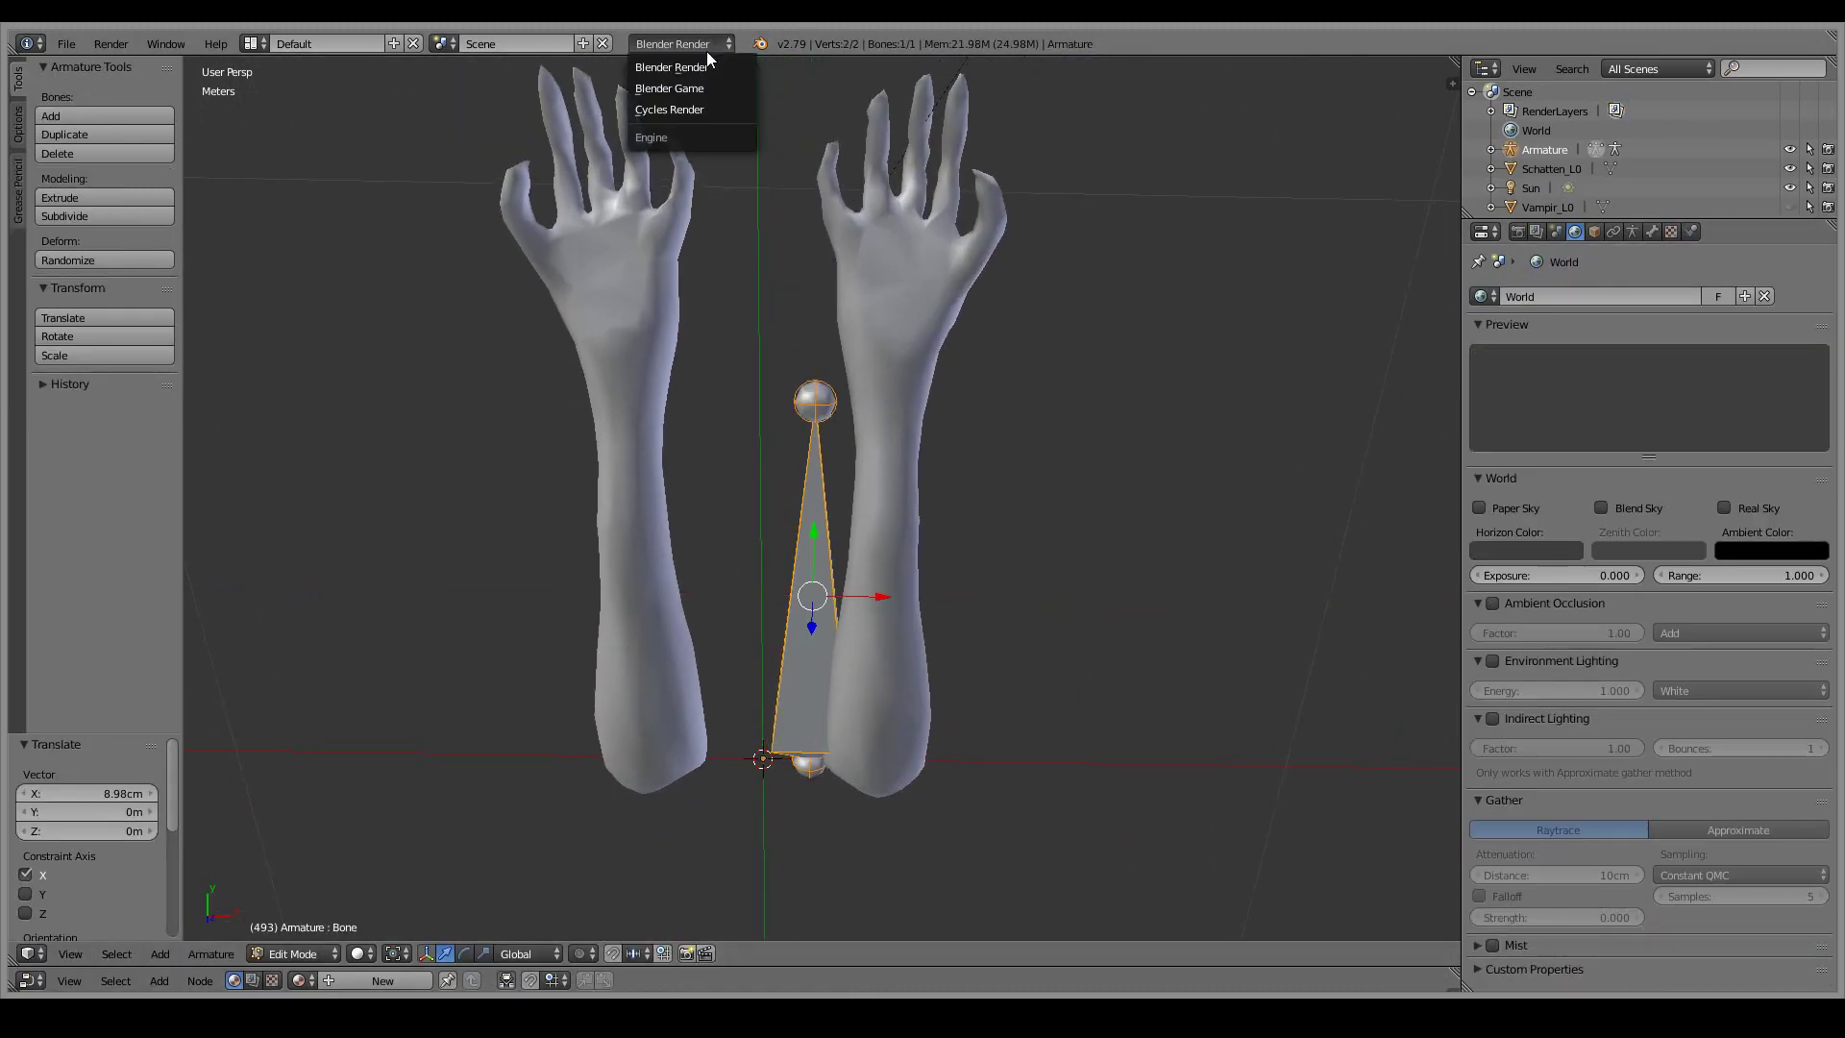
- Switch the render engine to Cycles and turn on X-Ray display for the armature
click(669, 109)
click(1594, 231)
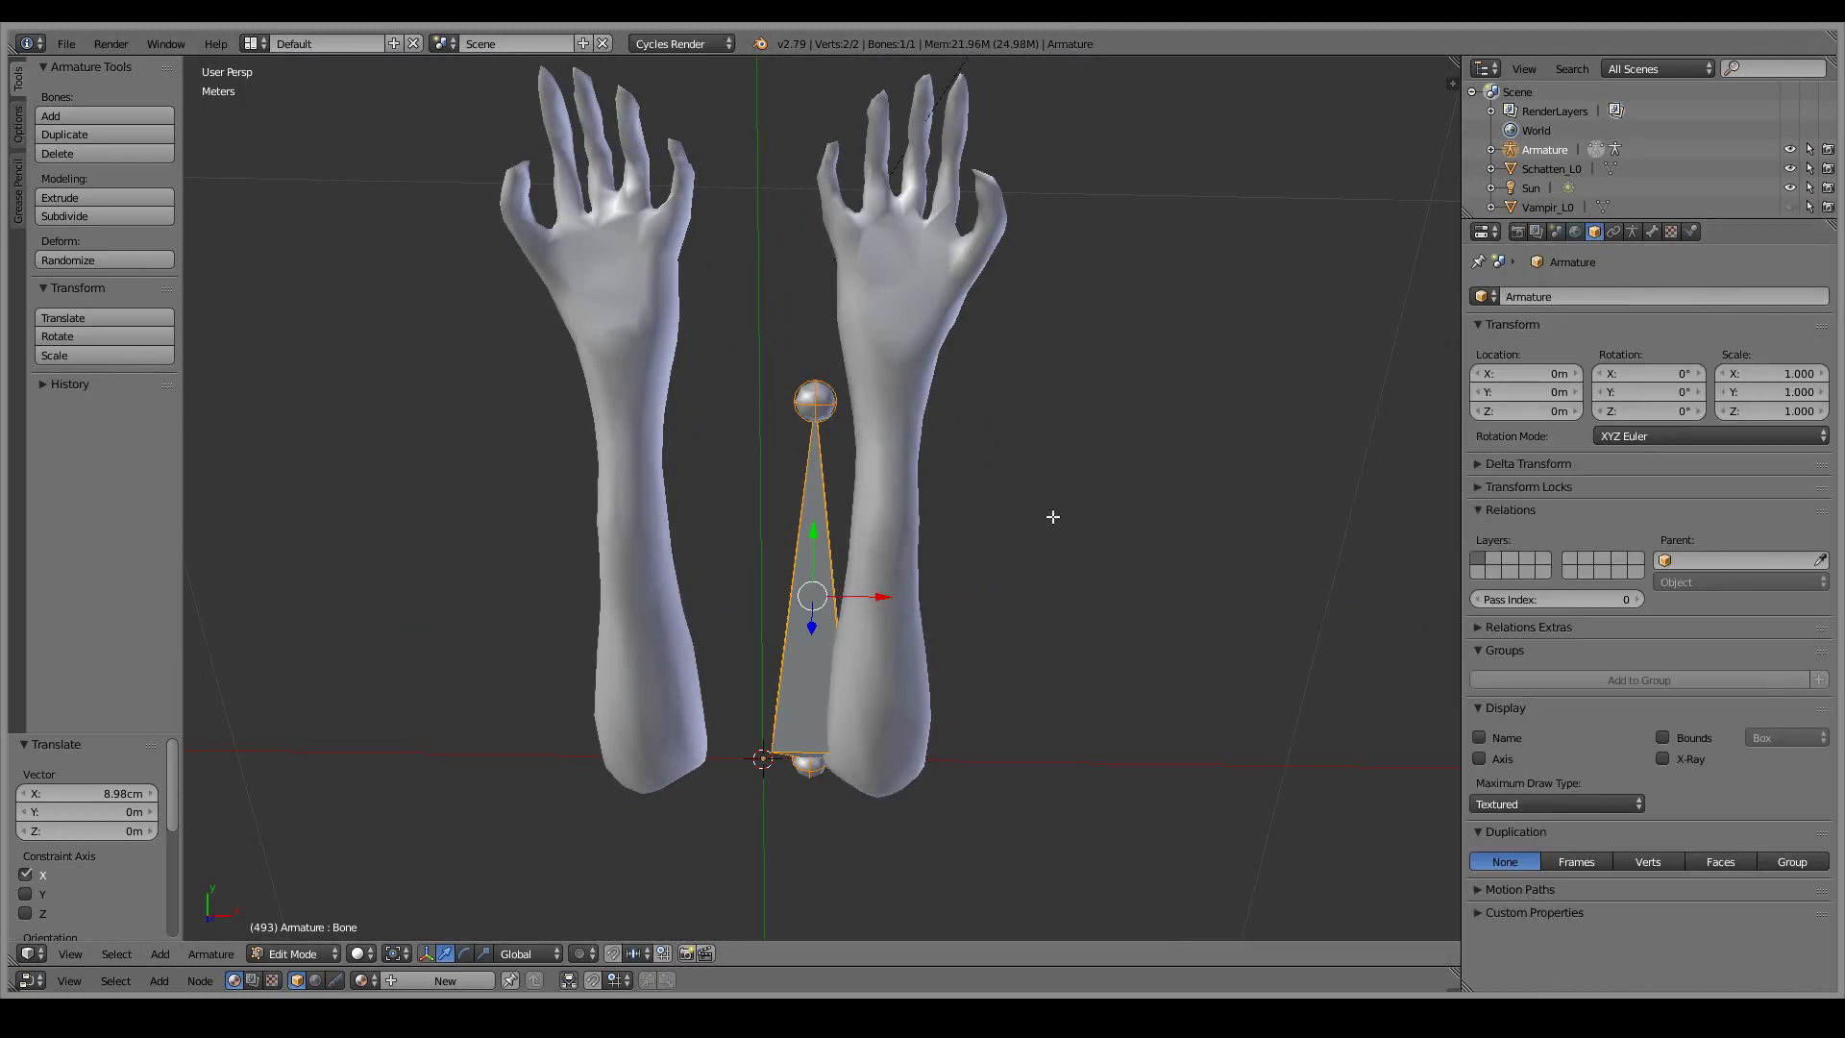
- Adjust the bone's height inside the arm and extrude a long bone from it along Y up to the hand
key(g)
key(z)
key(Return)
middle_drag(945, 611, 769, 481)
key(e)
key(y)
click(709, 514)
scroll(731, 521, up, 2)
key(e)
key(y)
middle_drag(1026, 572, 913, 663)
scroll(848, 516, down, 2)
- Duplicate the two-bone chain -41.3 cm along X into the other arm and bring up the short base bone's name
key(a)
key(shift+d)
key(x)
key(Return)
right_click(895, 699)
key(n)
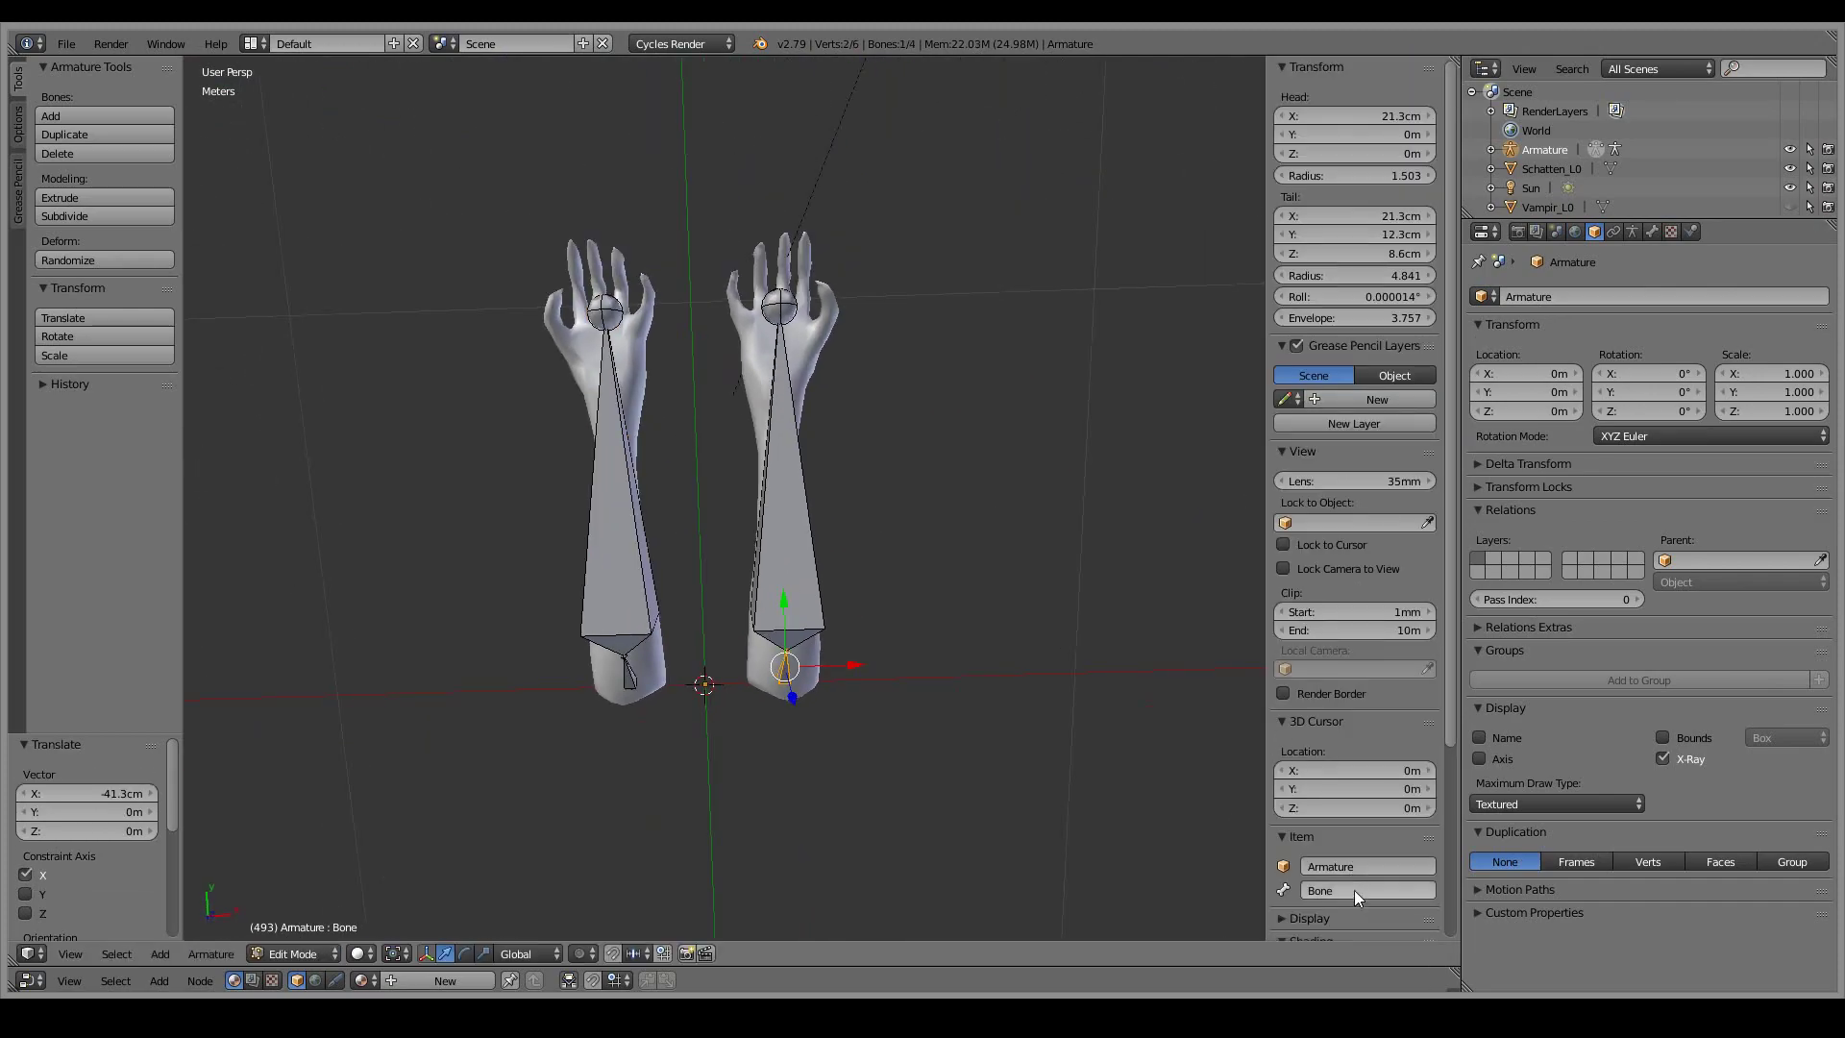
middle_drag(961, 576, 1057, 519)
- Parent the arm mesh to the armature using Armature Deform With Empty Groups
key(Tab)
key(ctrl+p)
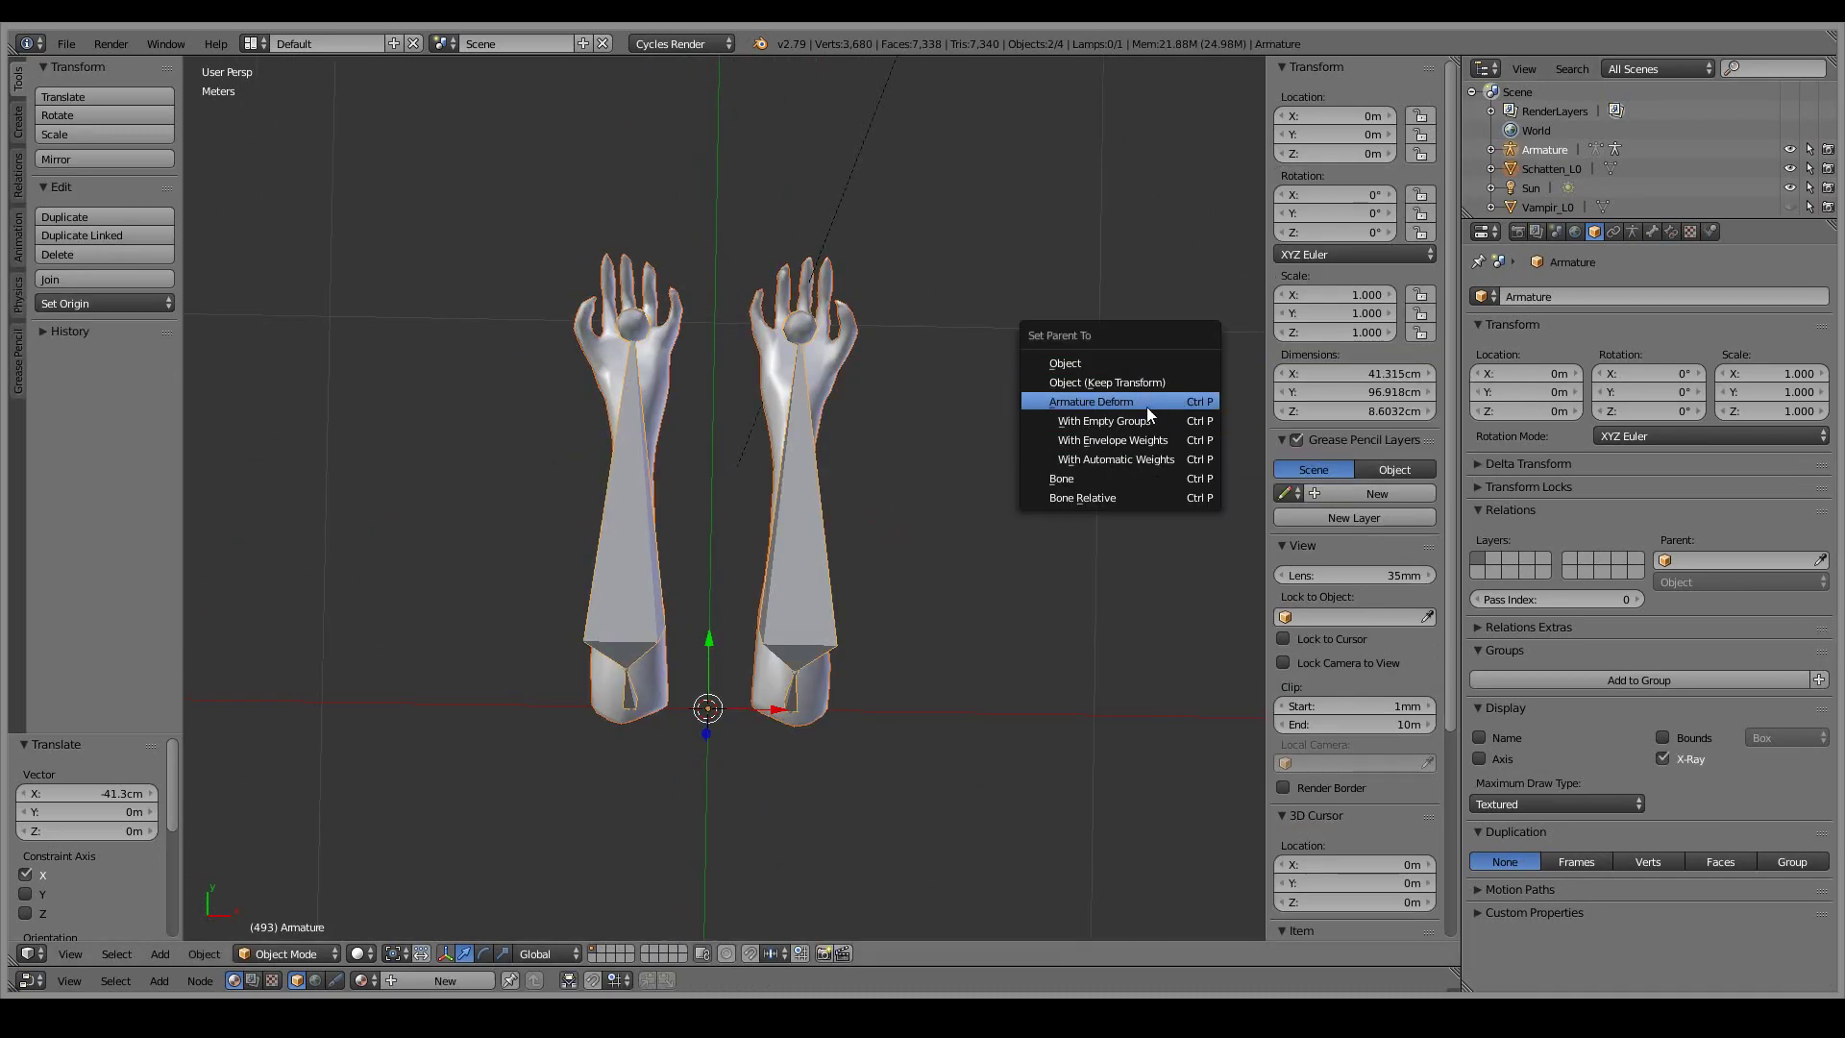
key(ctrl+p)
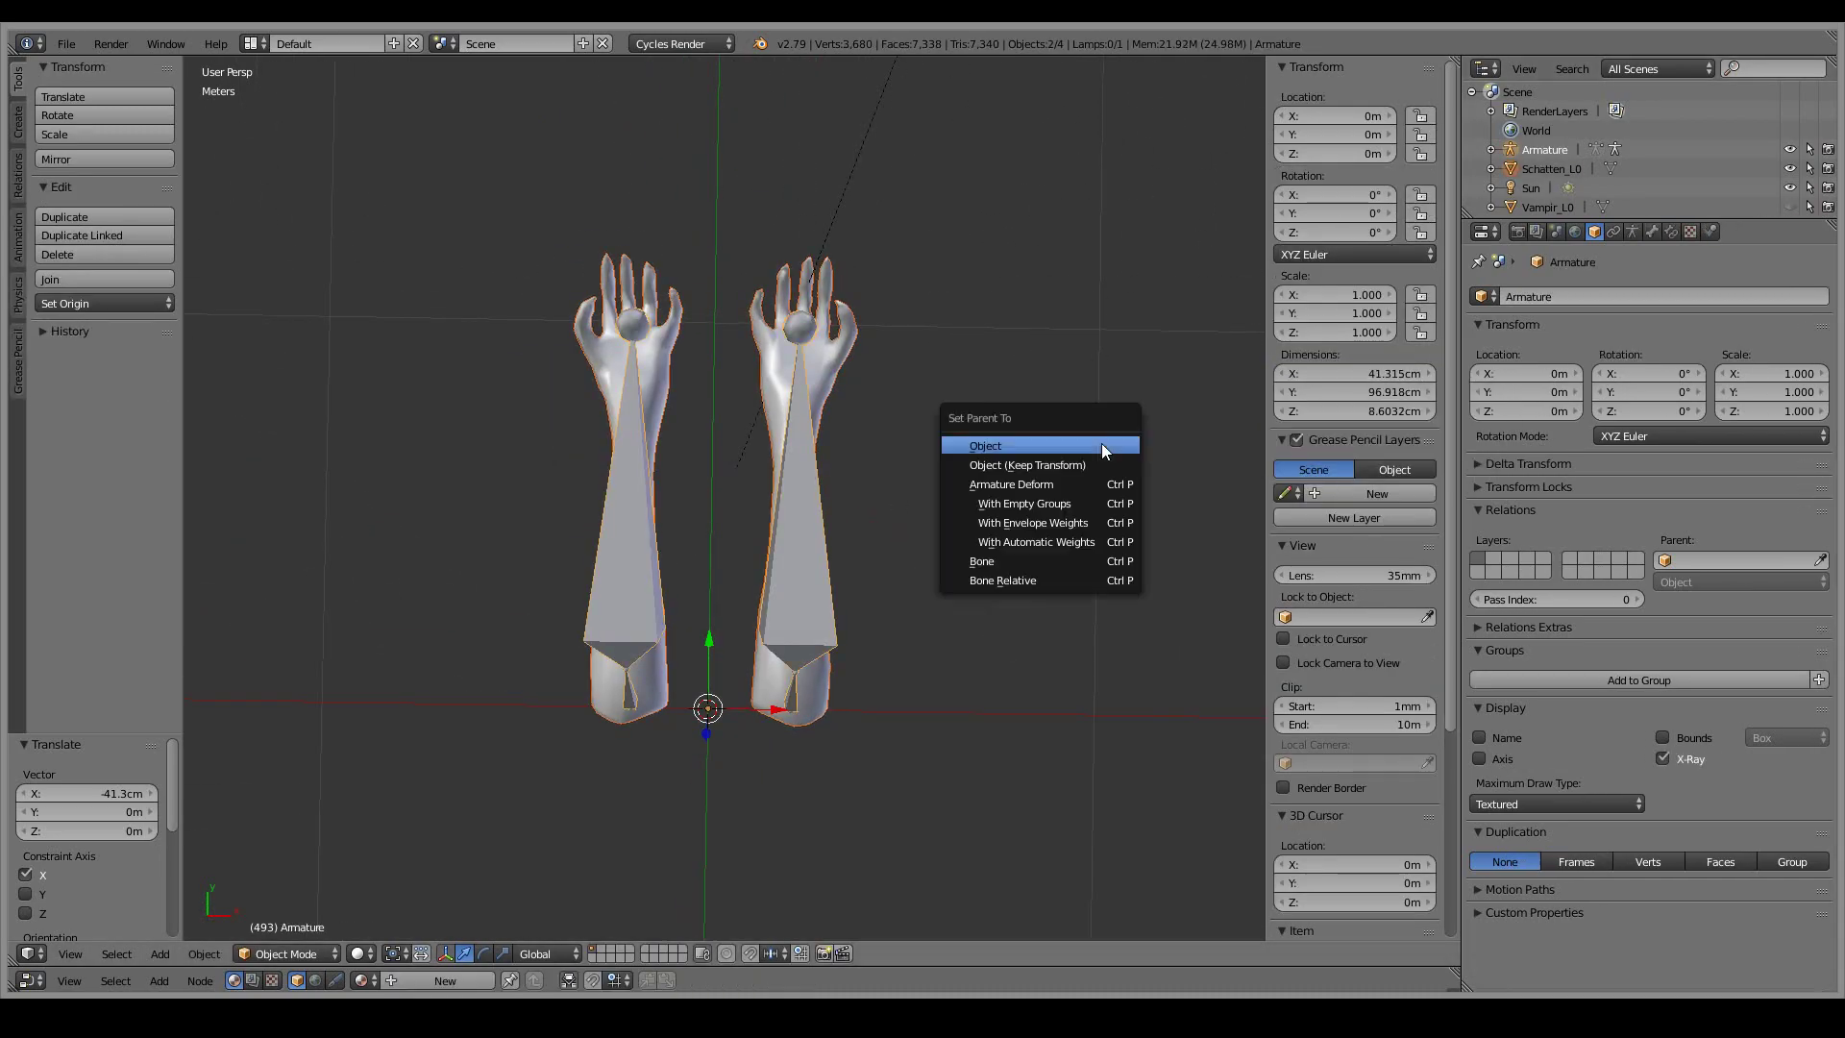
click(1089, 502)
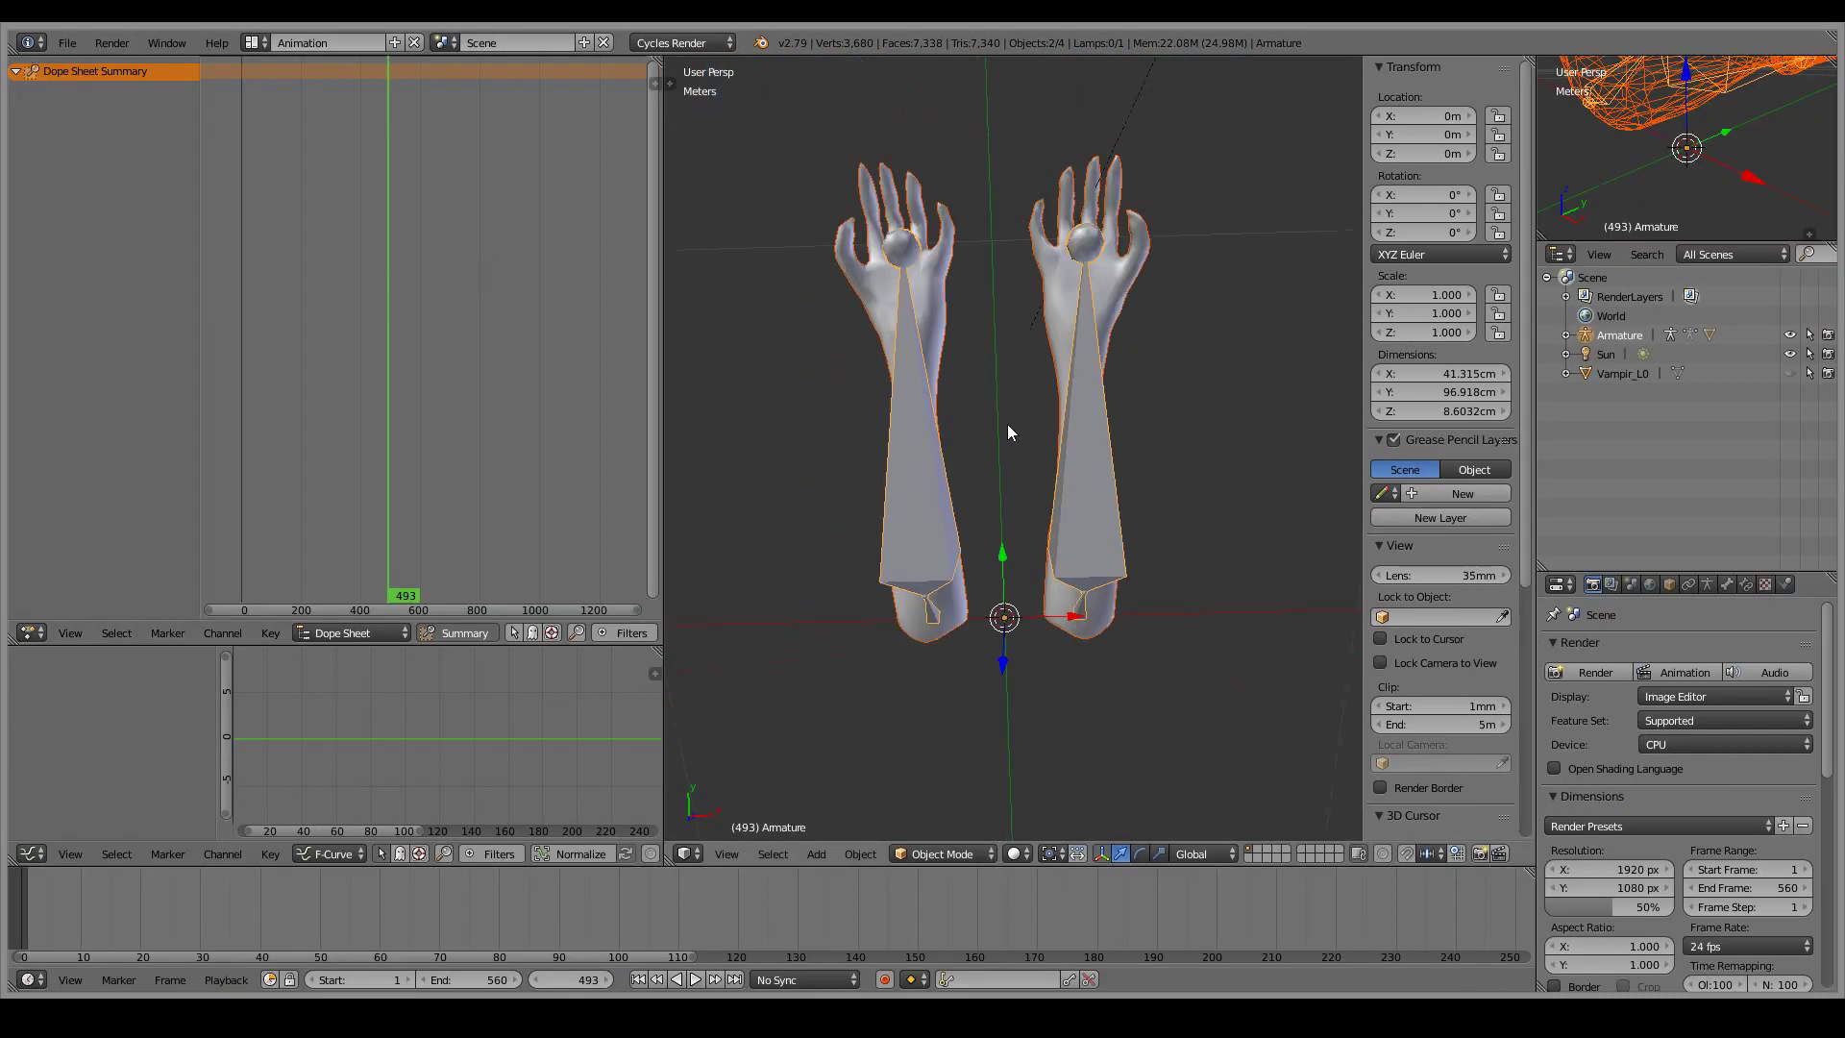
- Put the armature in Pose Mode in the Animation layout and select the long bones
scroll(1007, 424, up, 4)
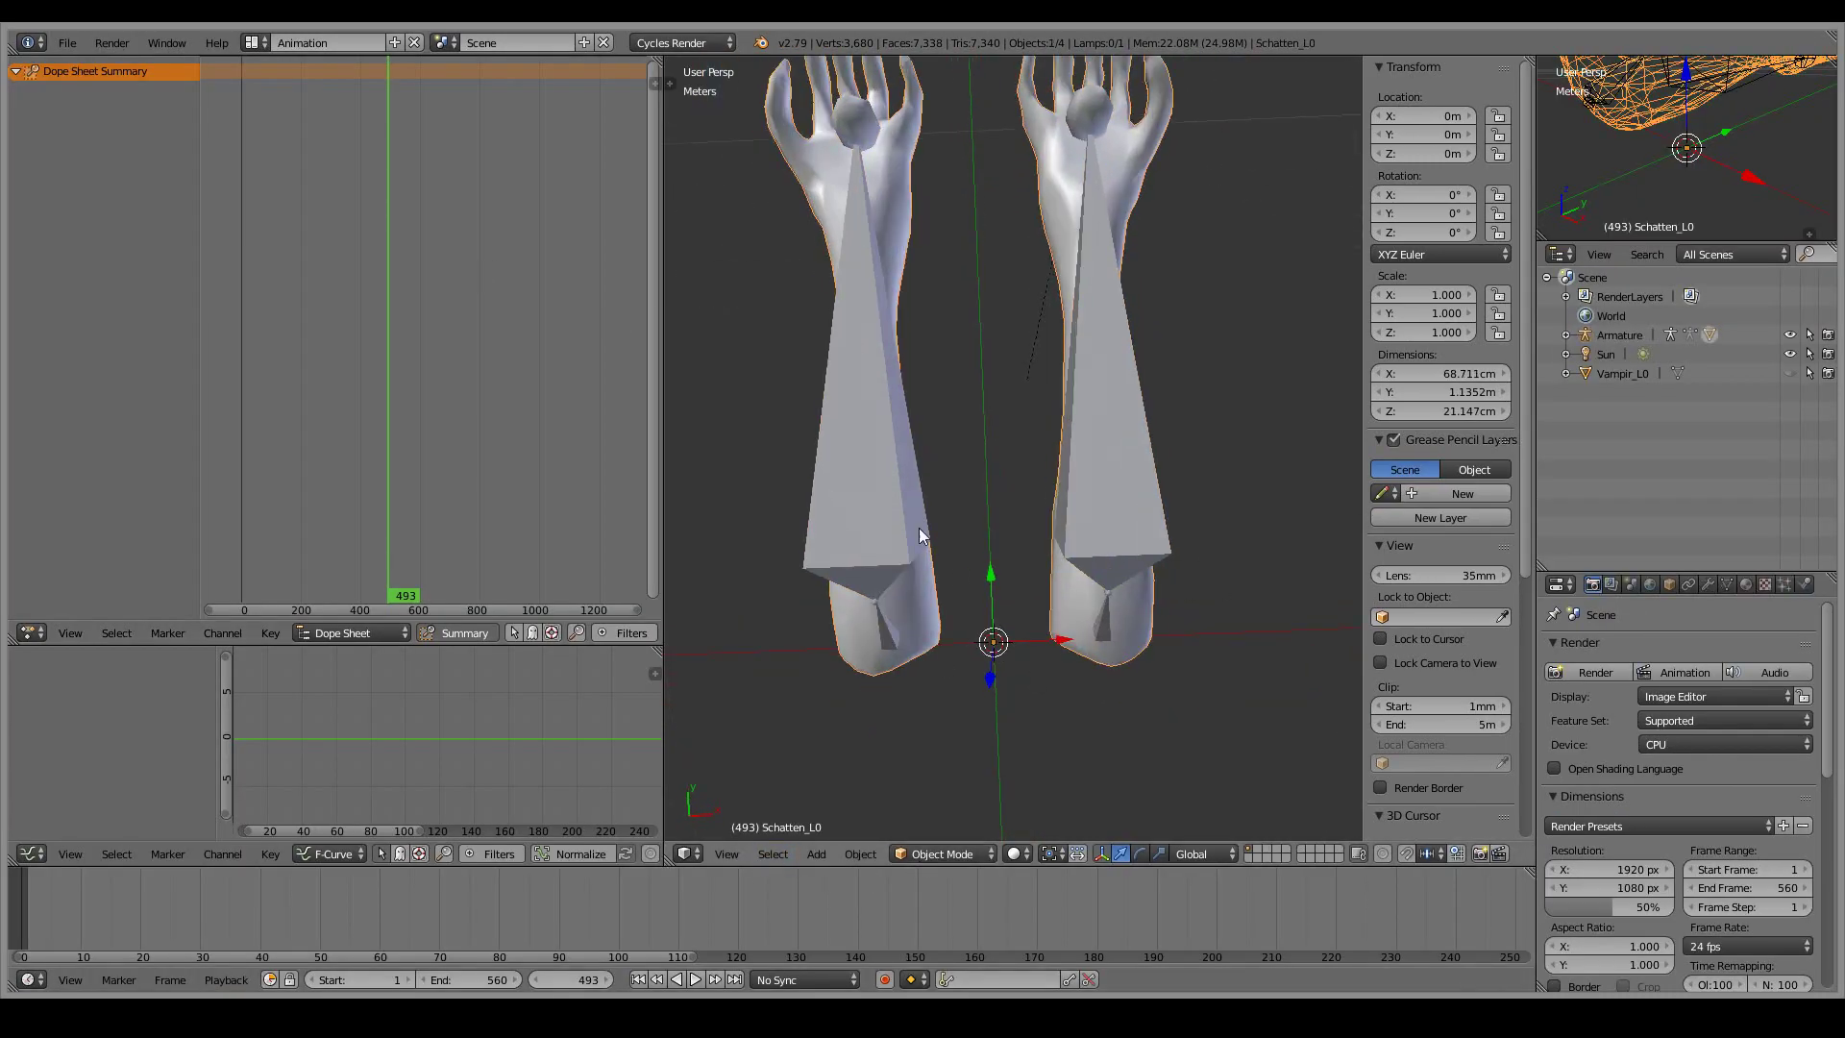
middle_drag(925, 545, 914, 842)
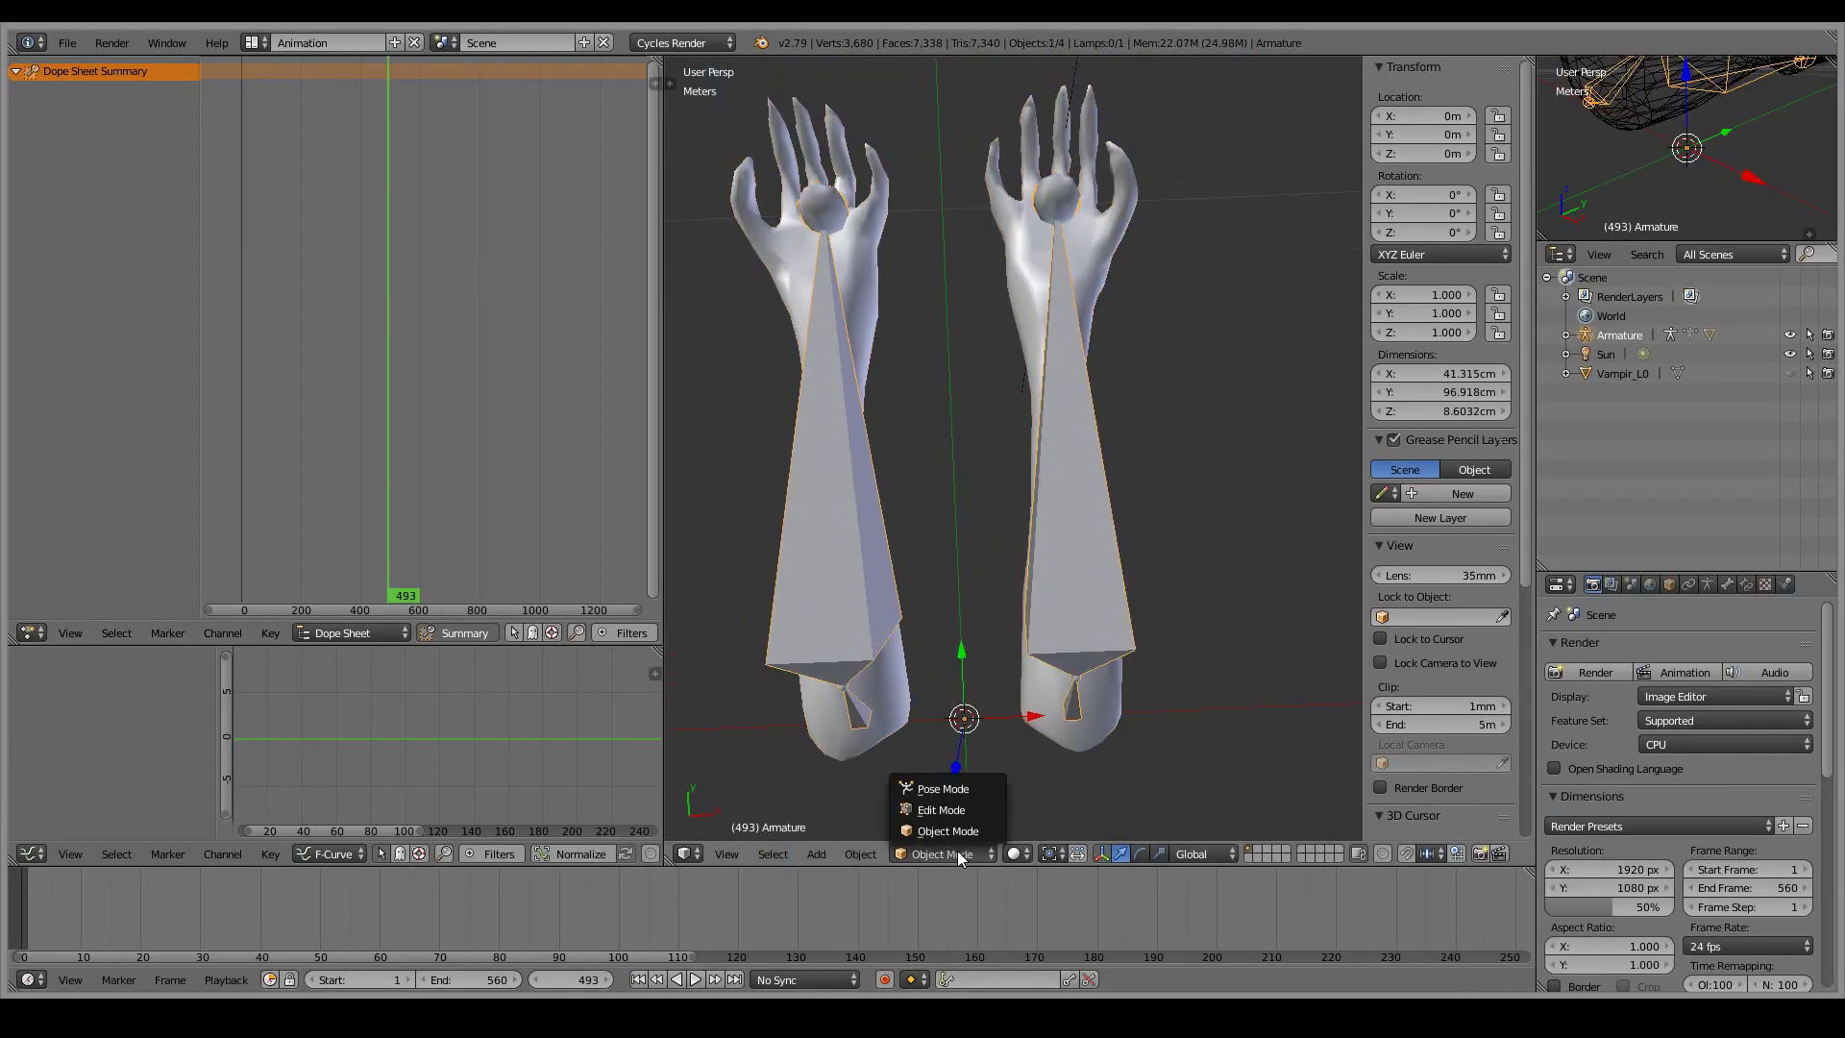
click(942, 788)
right_click(849, 632)
scroll(897, 536, down, 2)
shift+right_click(884, 549)
- Move the long bones' keyframes to the start of the action in the Dope Sheet
right_click(514, 140)
key(g)
click(394, 235)
scroll(487, 355, down, 2)
scroll(1053, 622, up, 2)
right_click(896, 642)
middle_drag(896, 642, 972, 407)
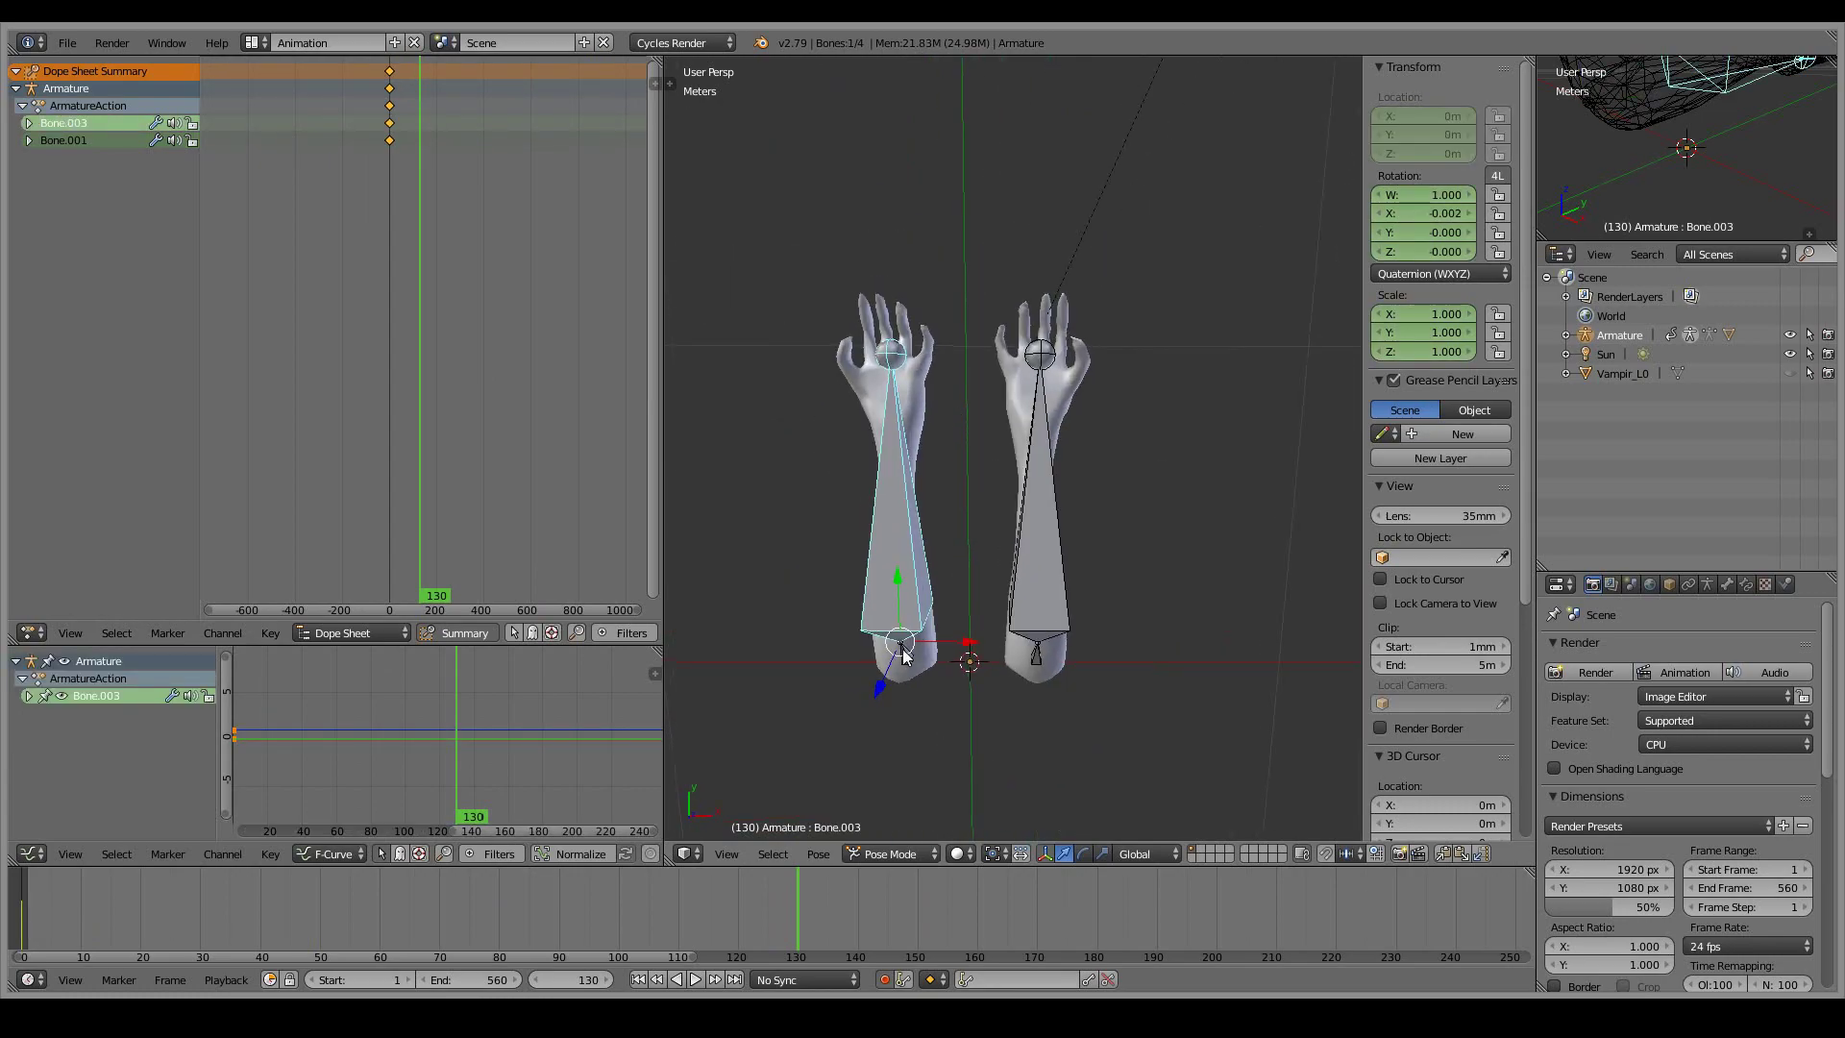
right_click(901, 653)
- Undo the posing test and the mesh parenting, and return to the Default layout
key(ctrl+z)
key(ctrl+z)
key(ctrl+z)
scroll(1061, 415, up, 2)
click(255, 43)
click(293, 130)
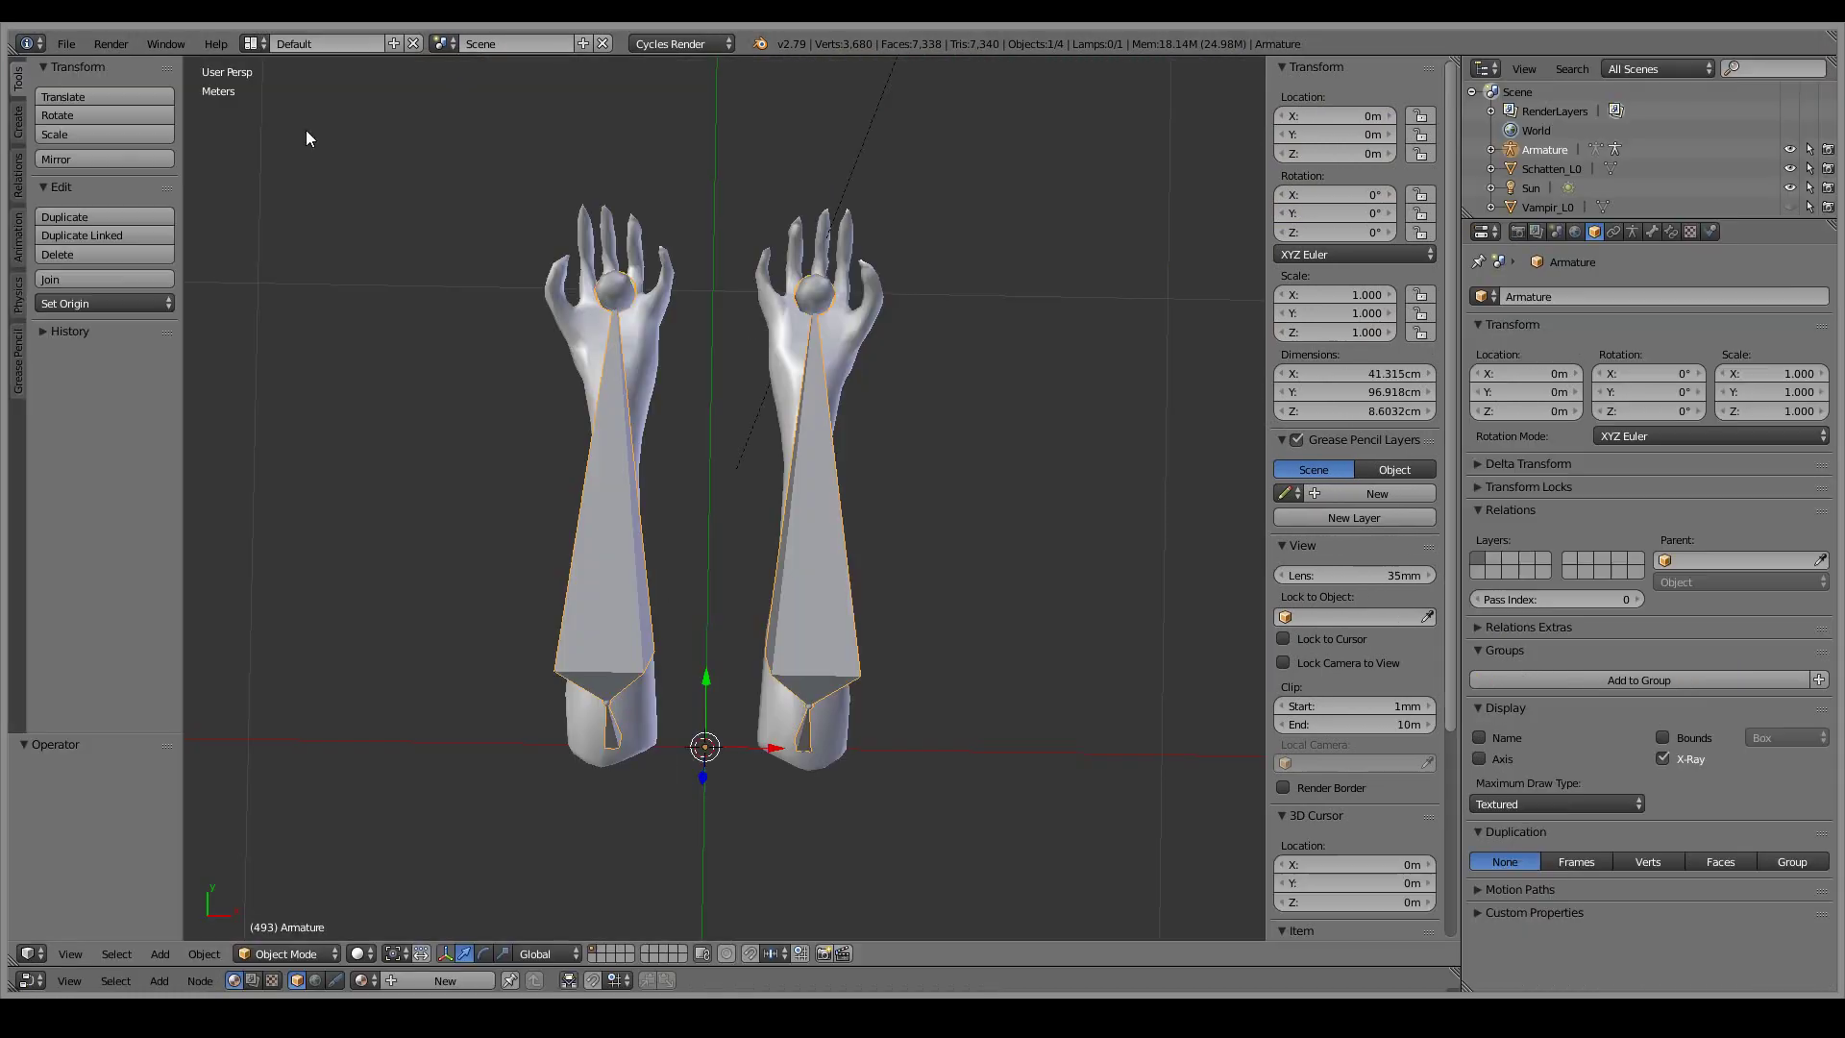
- Try to build up one arm's chain in Edit Mode by duplicating a short bone along the forearm
key(Tab)
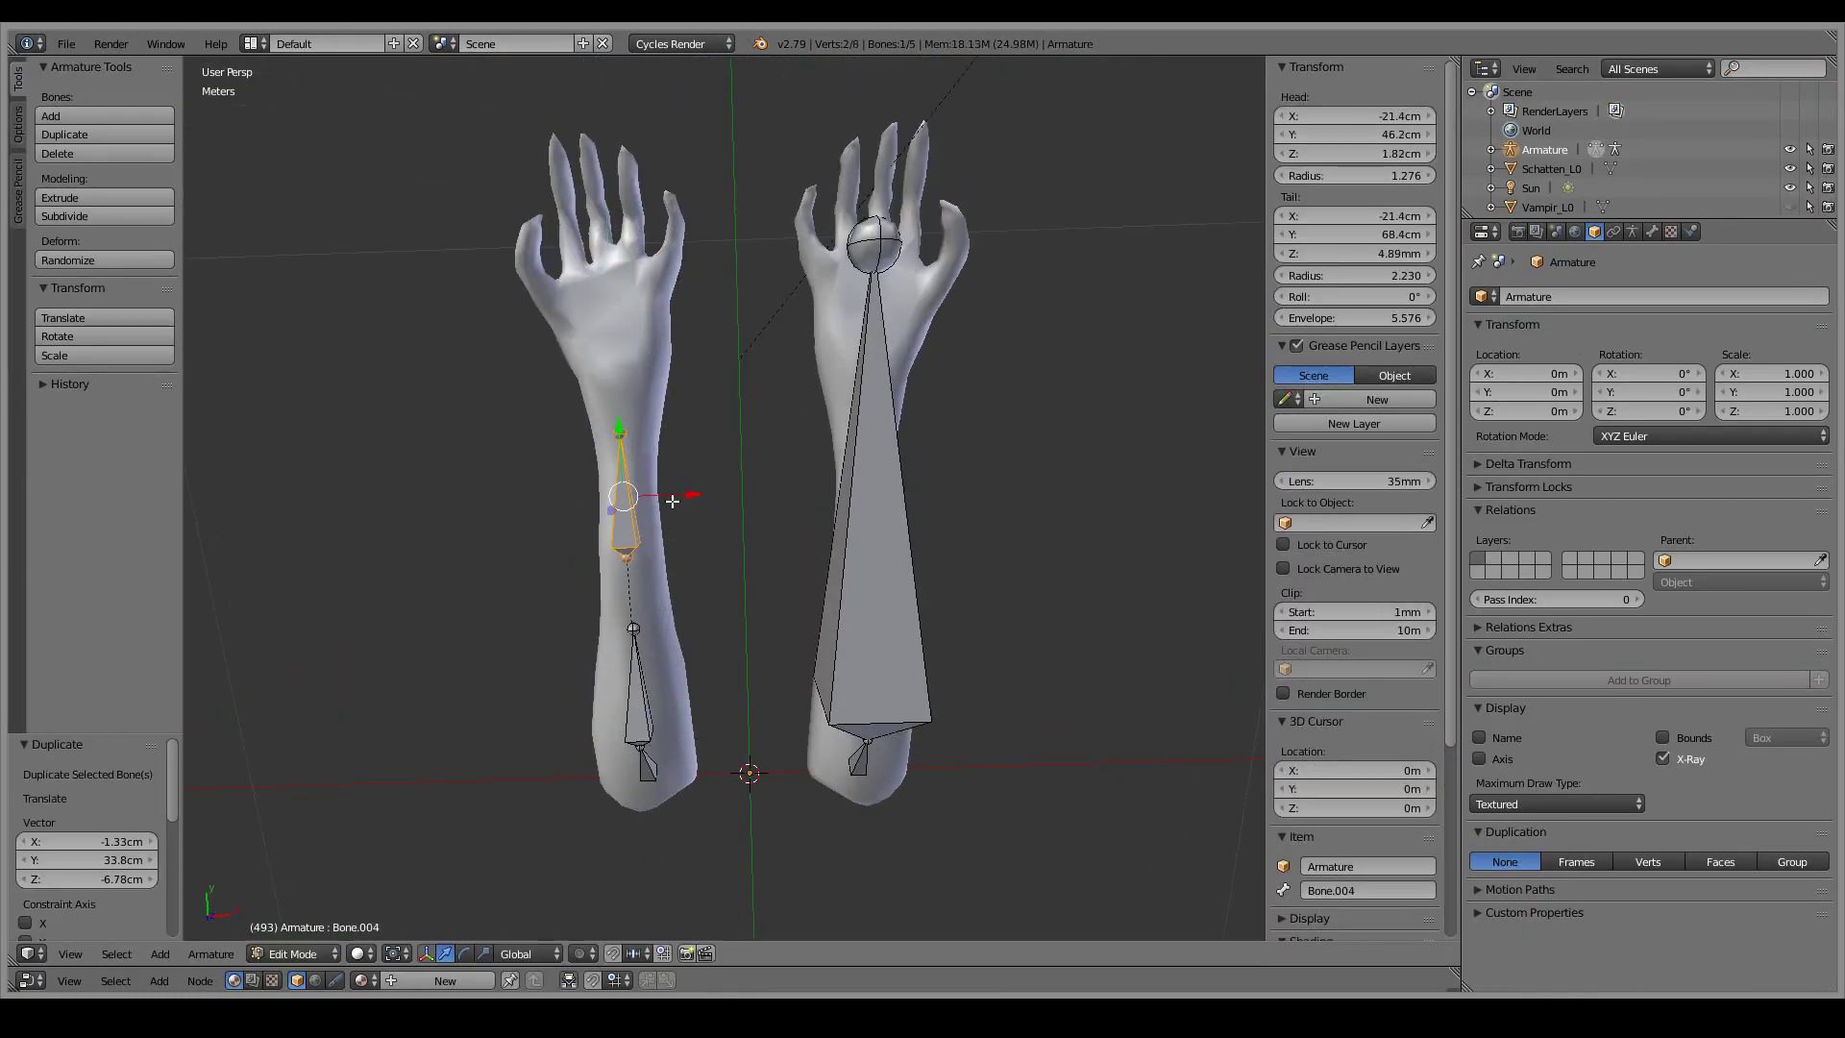
click(672, 500)
middle_drag(671, 500, 657, 478)
key(ctrl+z)
middle_drag(916, 471, 835, 498)
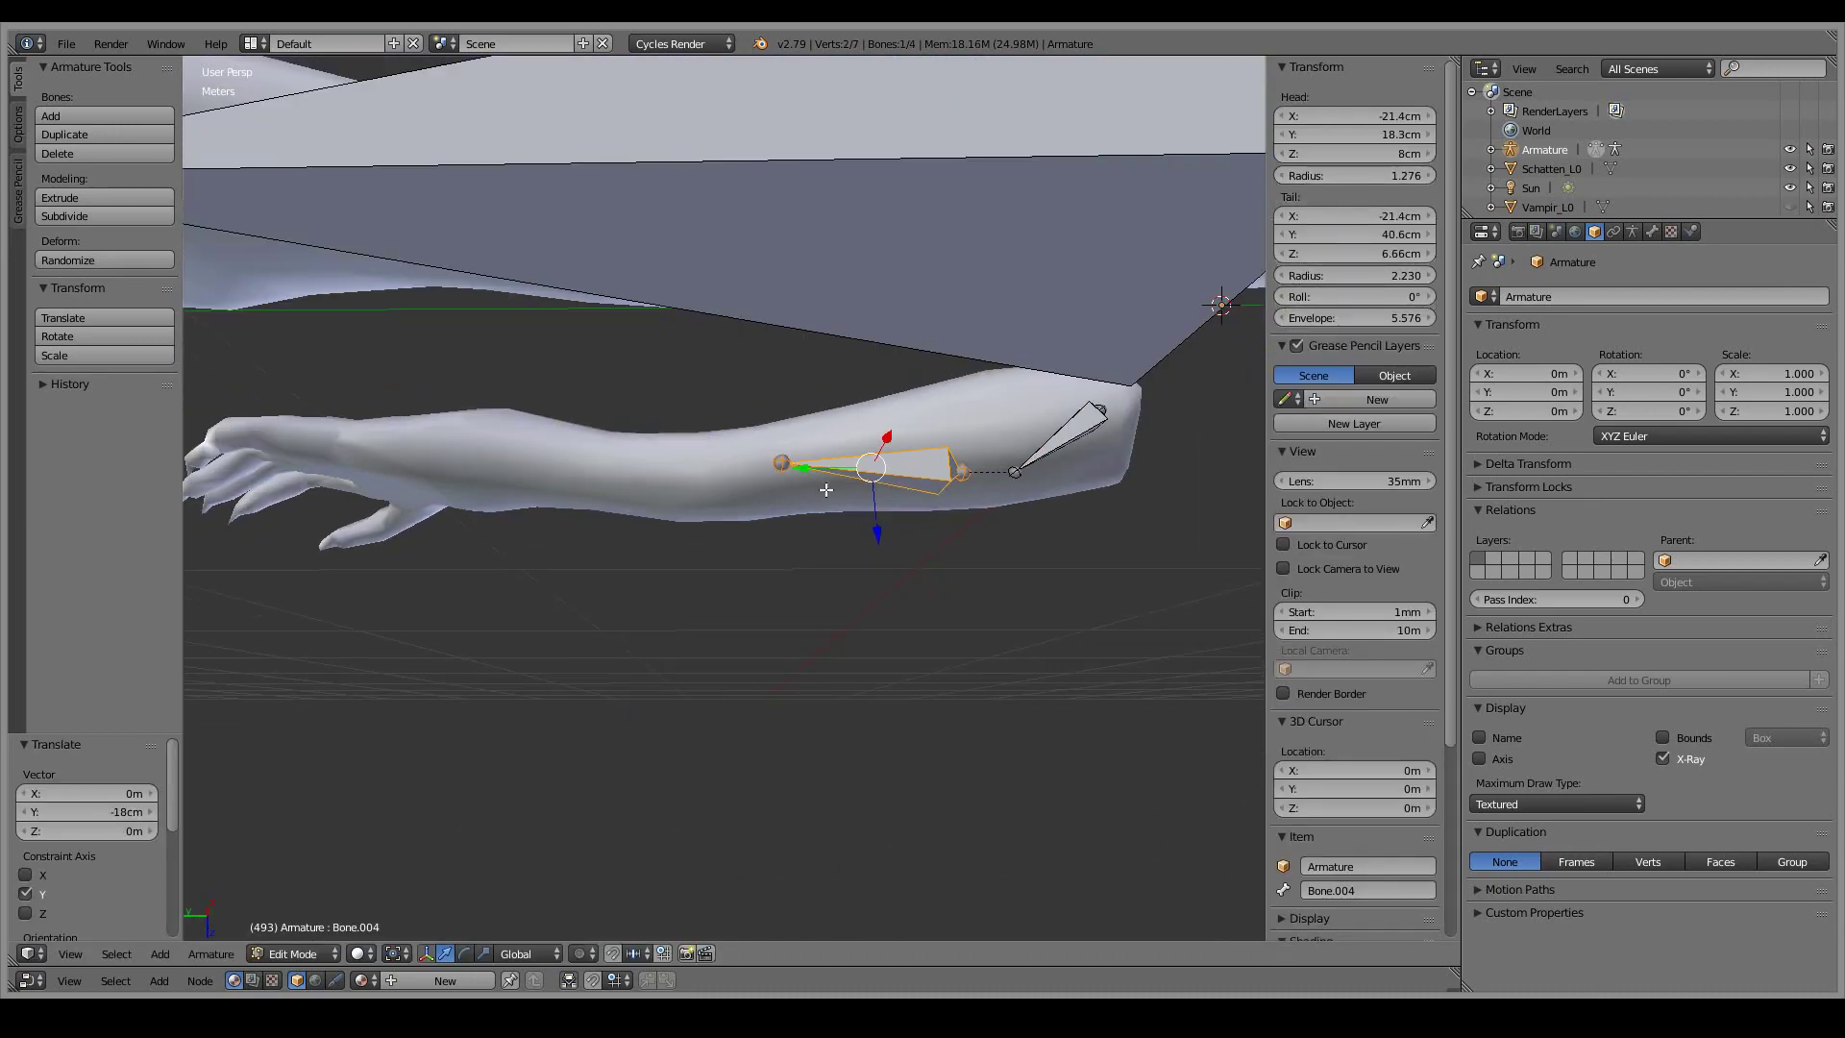
- Delete the duplicated bone and the other arm's bones from the armature
middle_drag(273, 479, 836, 609)
key(x)
click(846, 609)
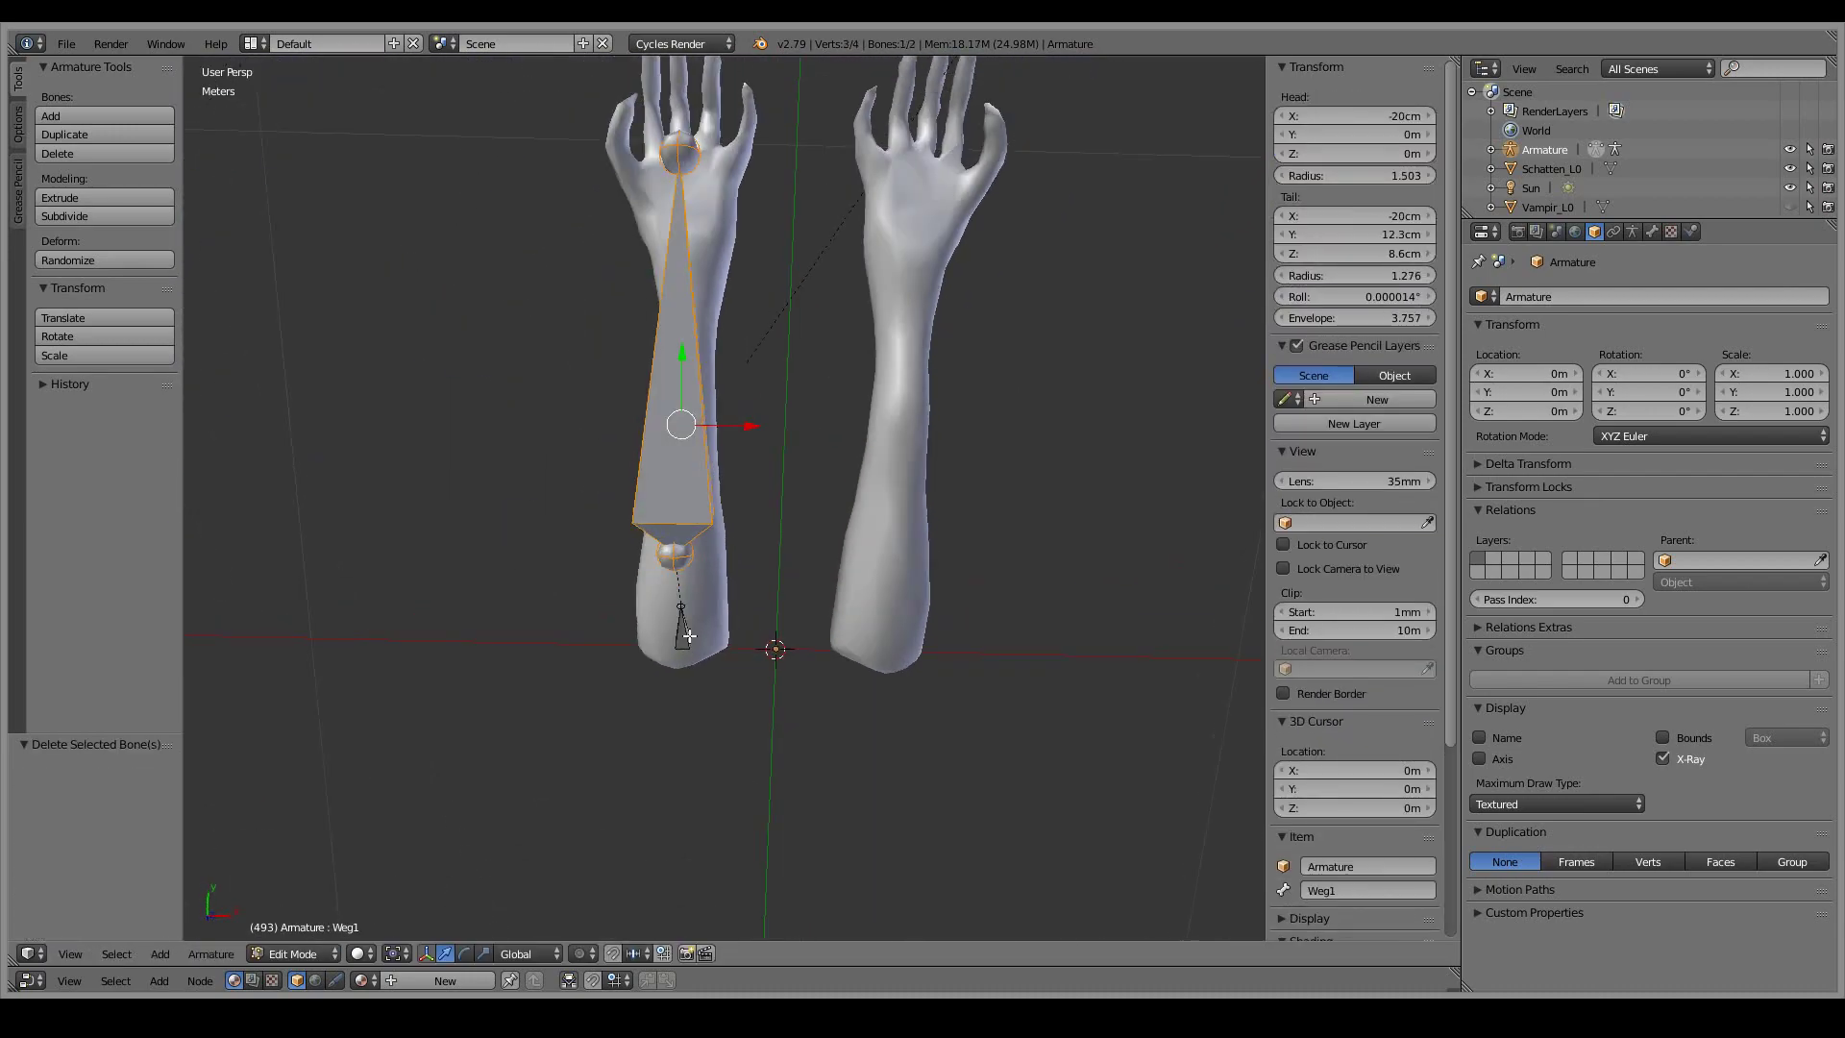
- Extrude a new bone chain from the short base bone Weg1 along the arm, moving the last tip 28.5 cm along Y
key(e)
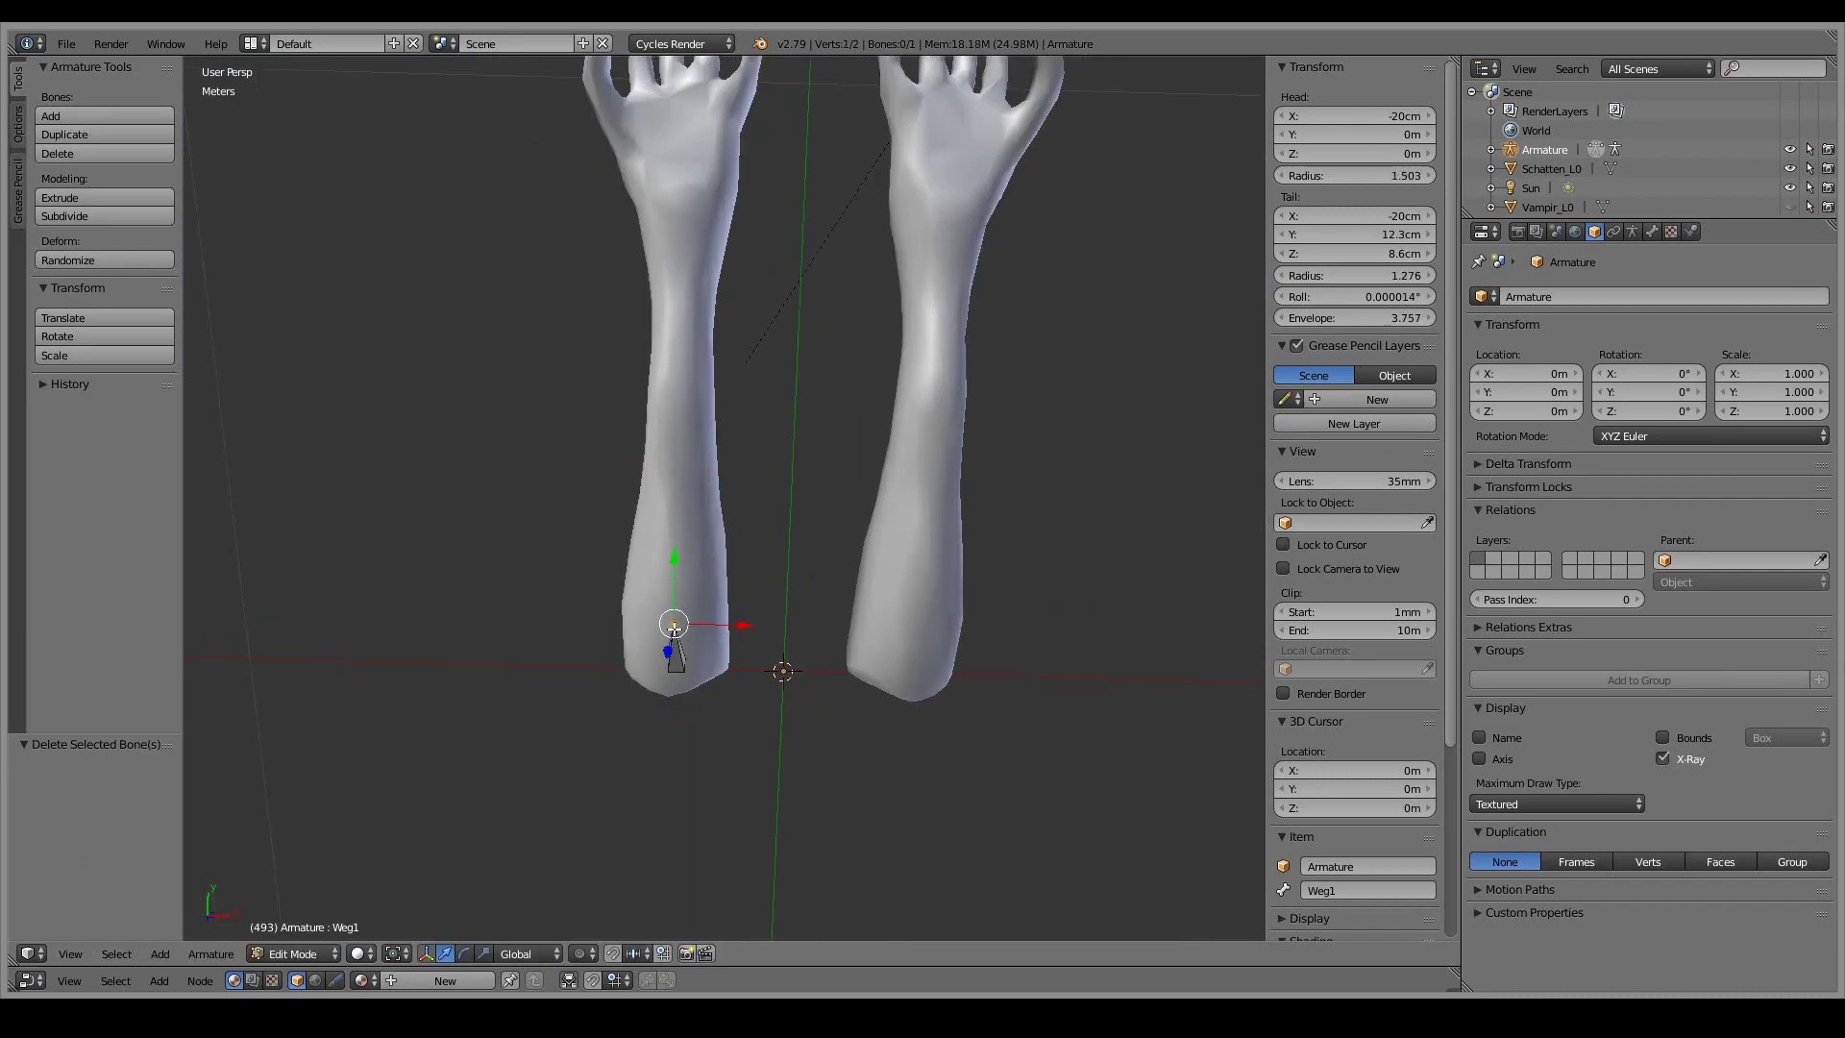
key(z)
key(x)
click(715, 477)
key(ctrl+z)
scroll(824, 515, down, 5)
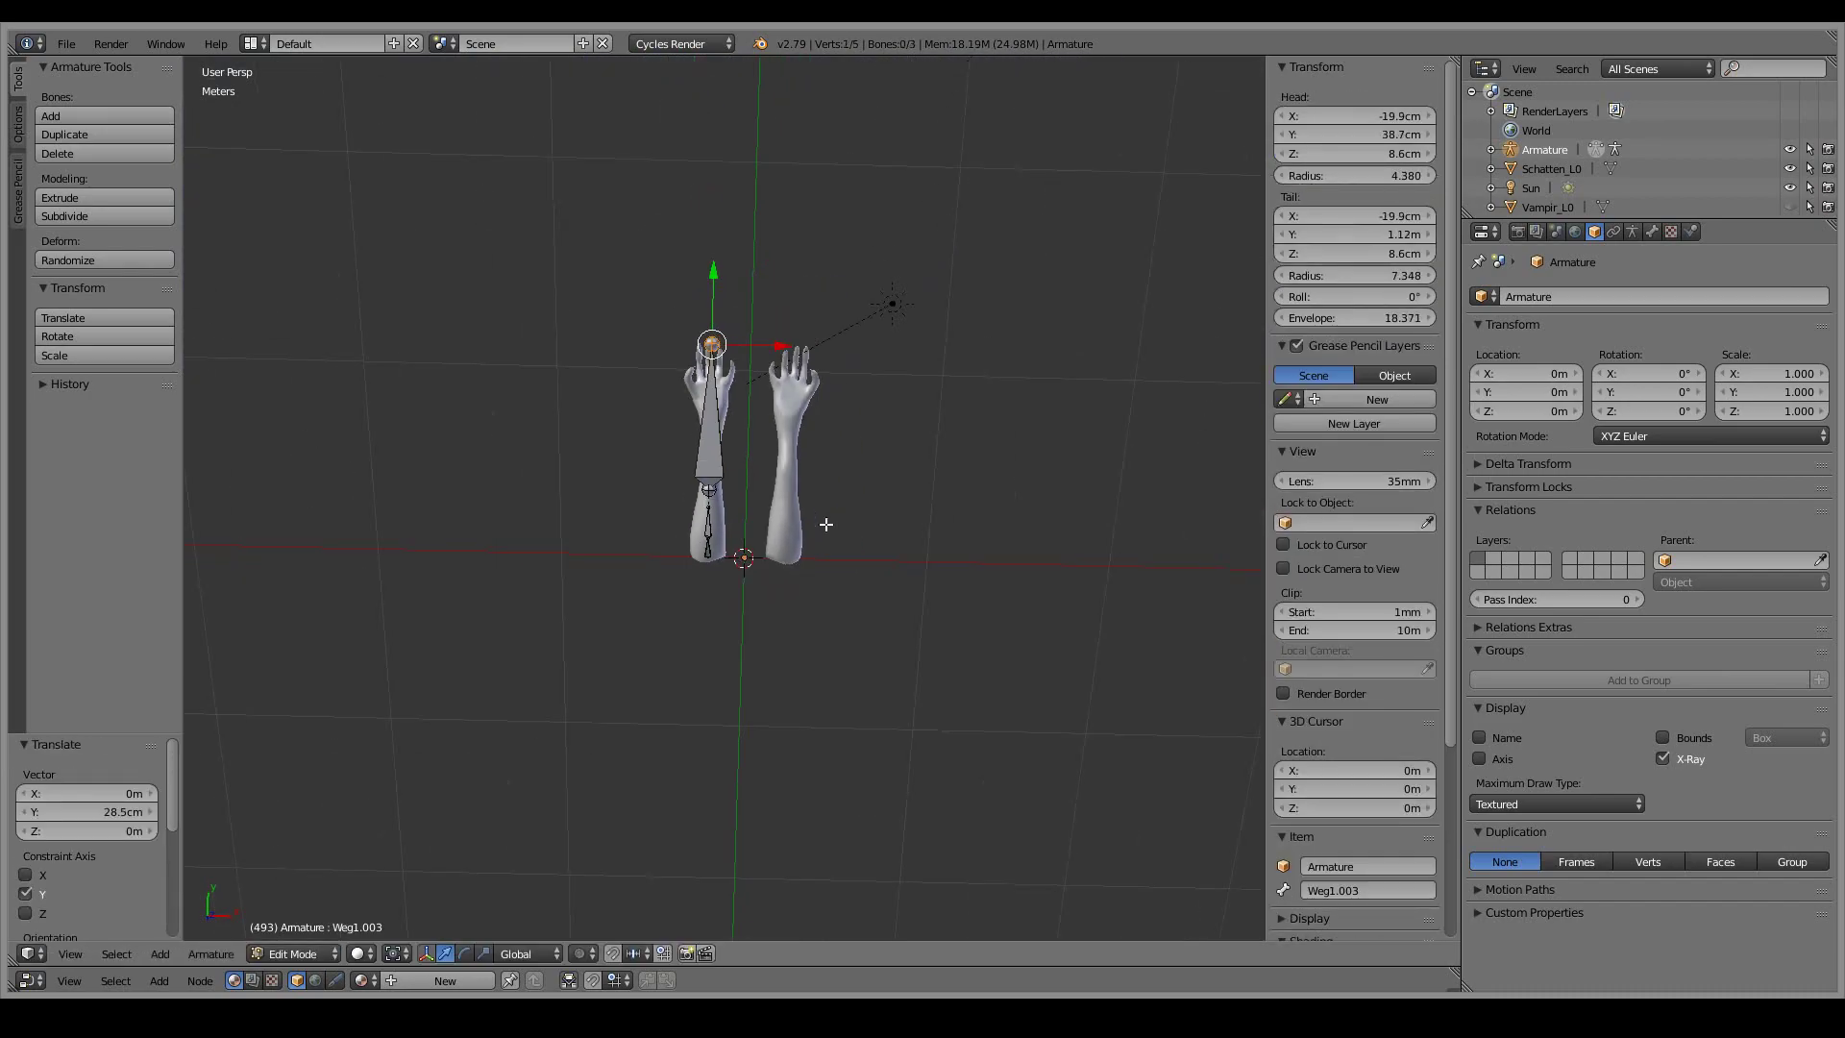
- Copy the forearm bone chain onto the other arm, shifting the copy -7.69 mm along X
scroll(701, 544, up, 7)
key(ctrl+z)
key(ctrl+z)
scroll(840, 505, up, 4)
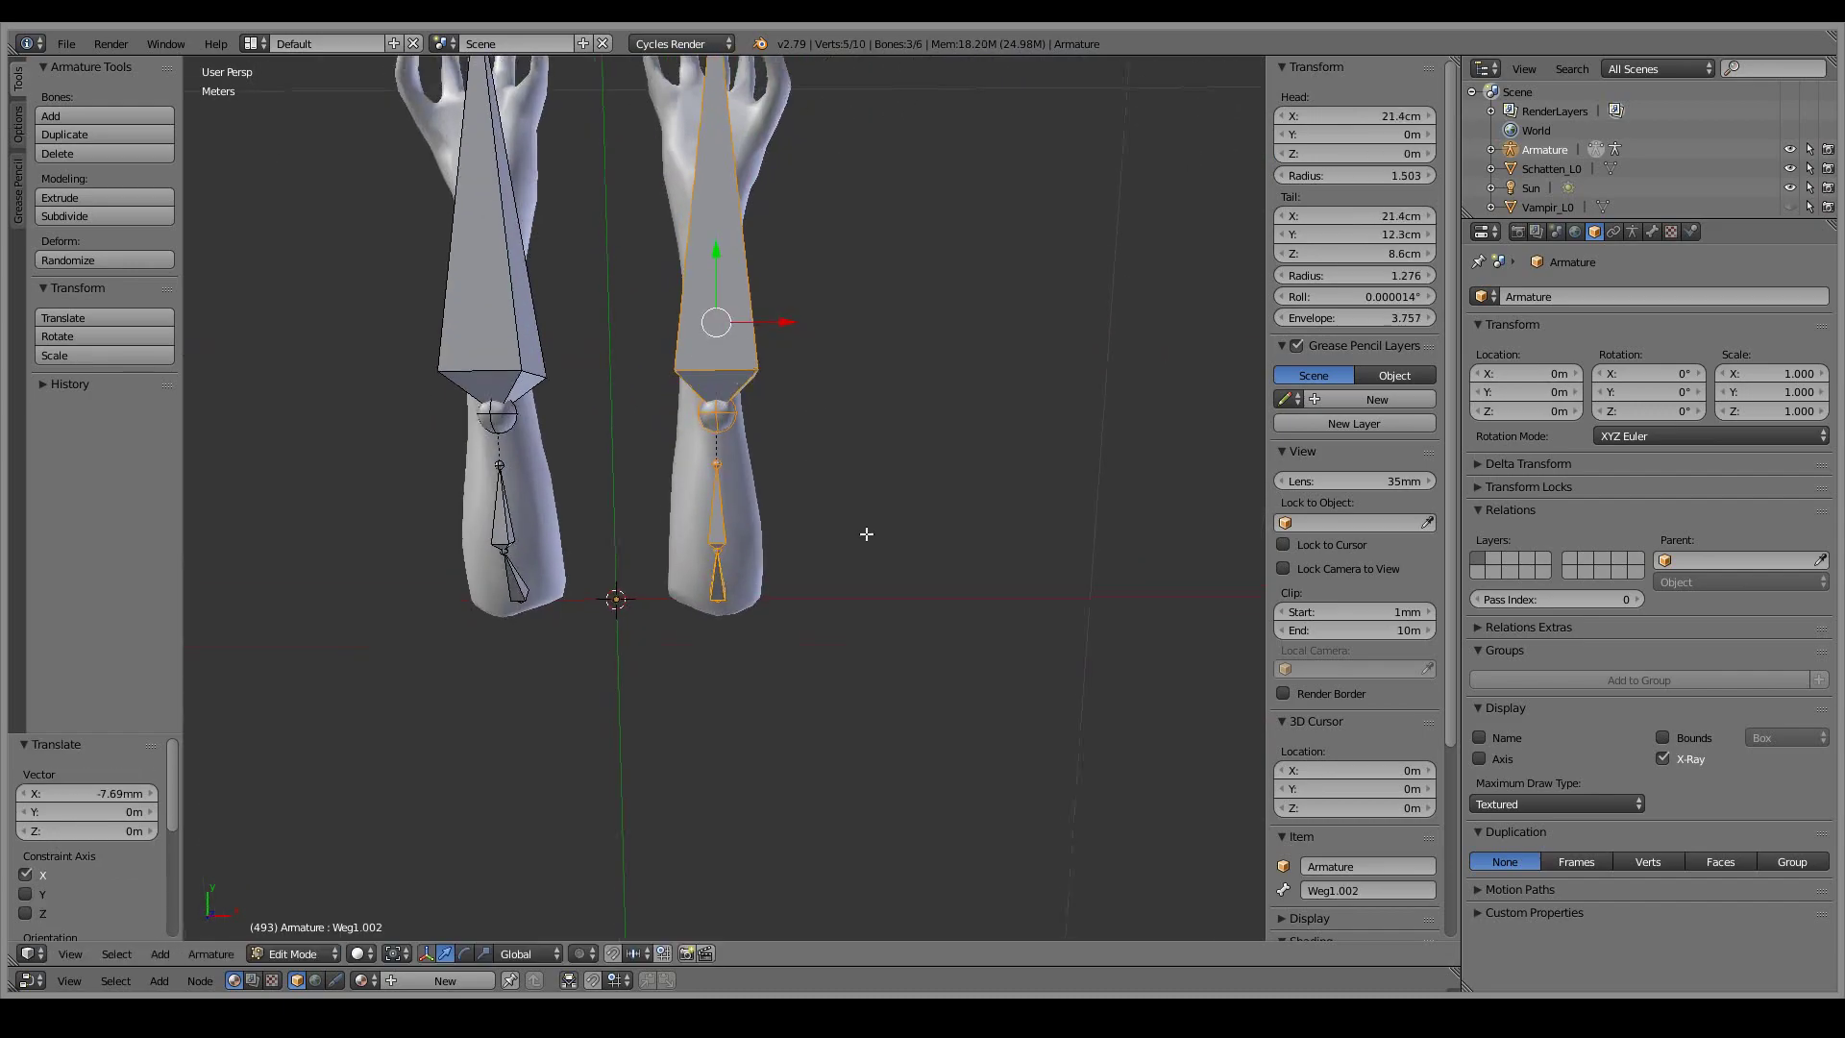
scroll(733, 610, down, 5)
scroll(733, 610, up, 2)
- Apply the armature's scale in Object Mode and parent the Schatten_L0 arm mesh to the armature
click(1549, 167)
key(ctrl+a)
click(894, 558)
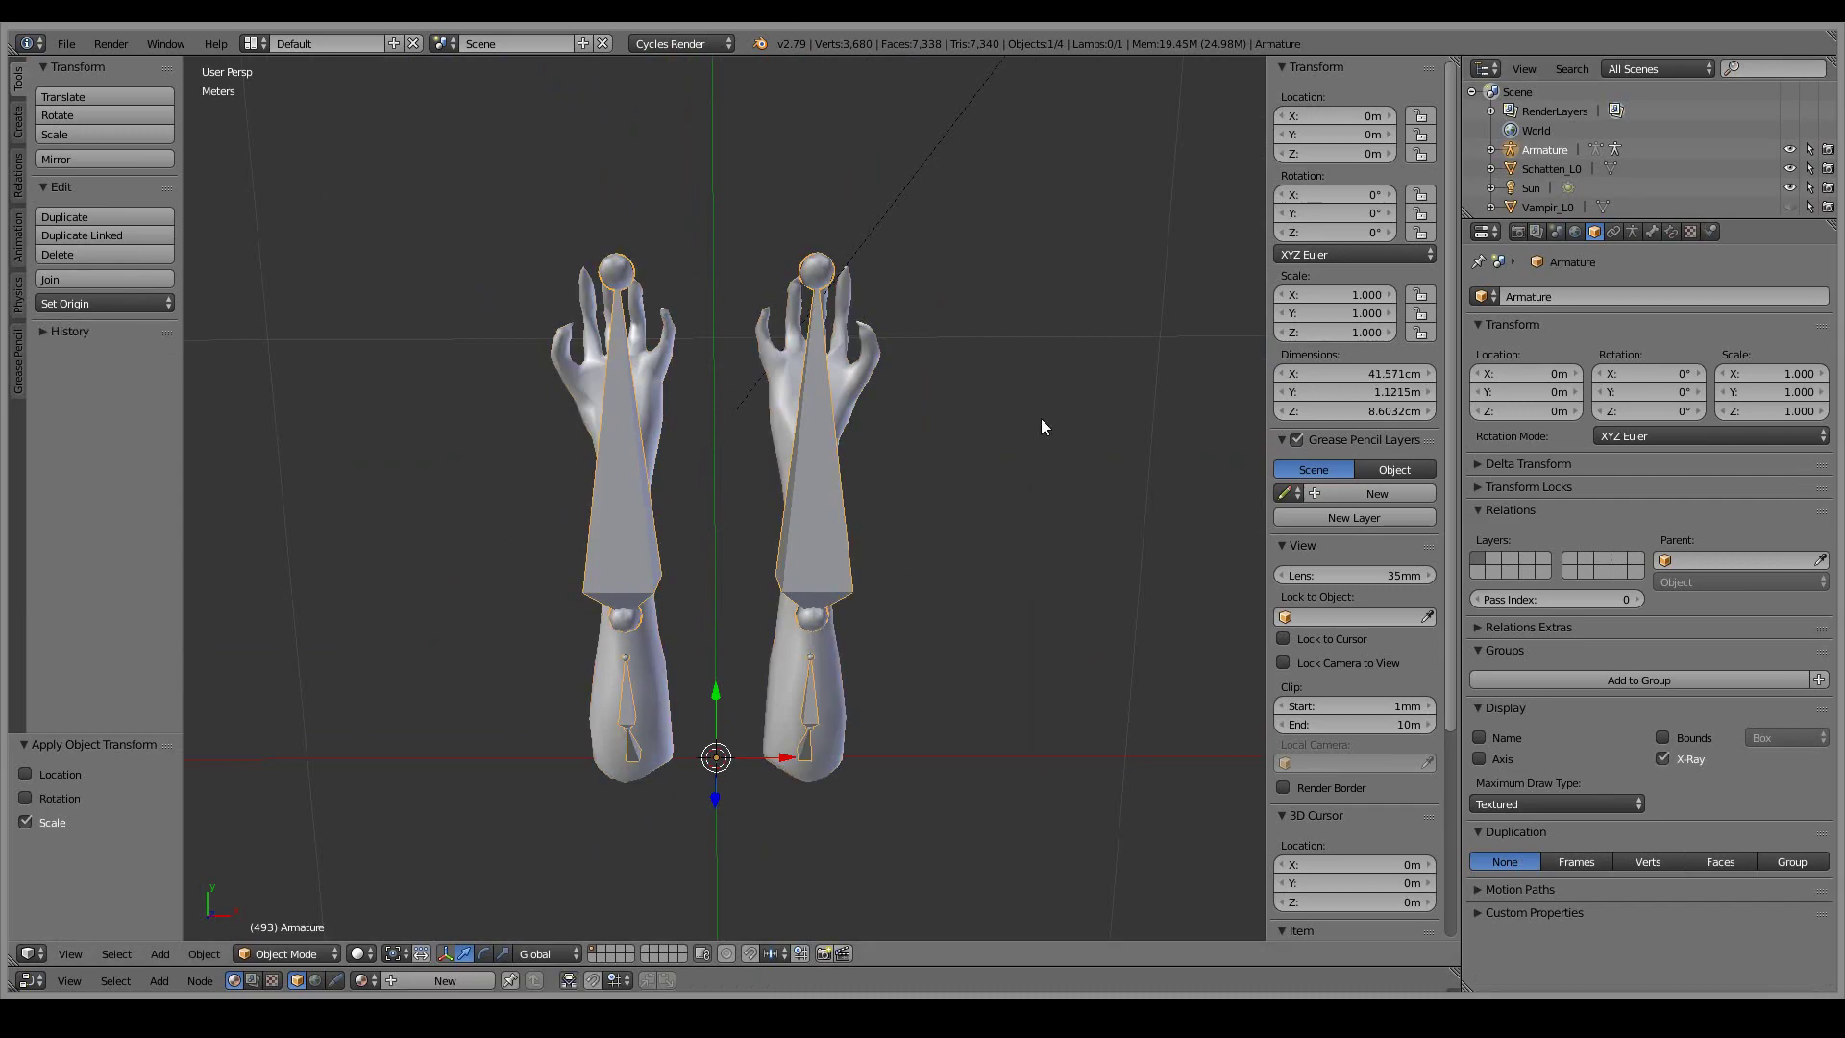
shift+right_click(836, 519)
key(ctrl+p)
click(893, 527)
- Switch to the Animation layout and keyframe the start pose of bones Weg1.003 and Weg1.005 in Pose Mode
click(254, 44)
click(280, 90)
click(913, 853)
click(923, 783)
key(g)
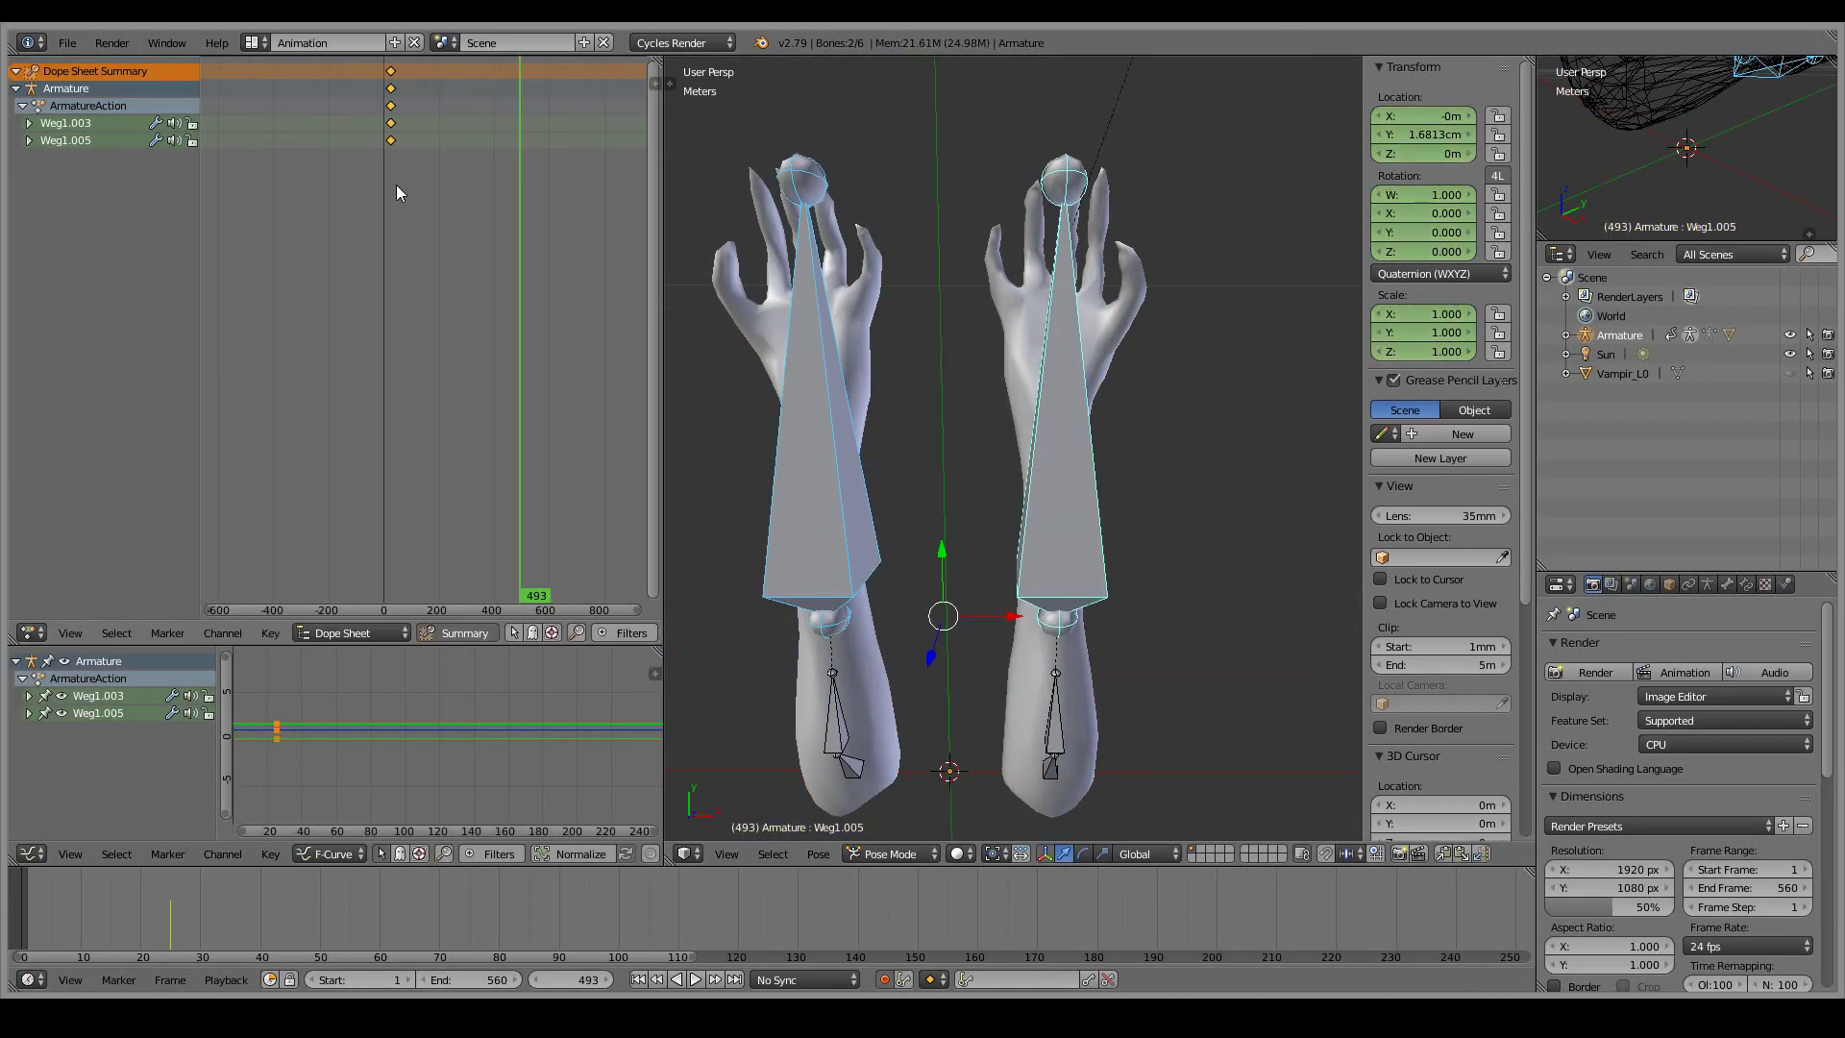
- Keyframe both arm bones at frame 174 with the arms stretched to 1.2726 m along Y, playing the motion back
scroll(501, 295, down, 5)
key(alt+a)
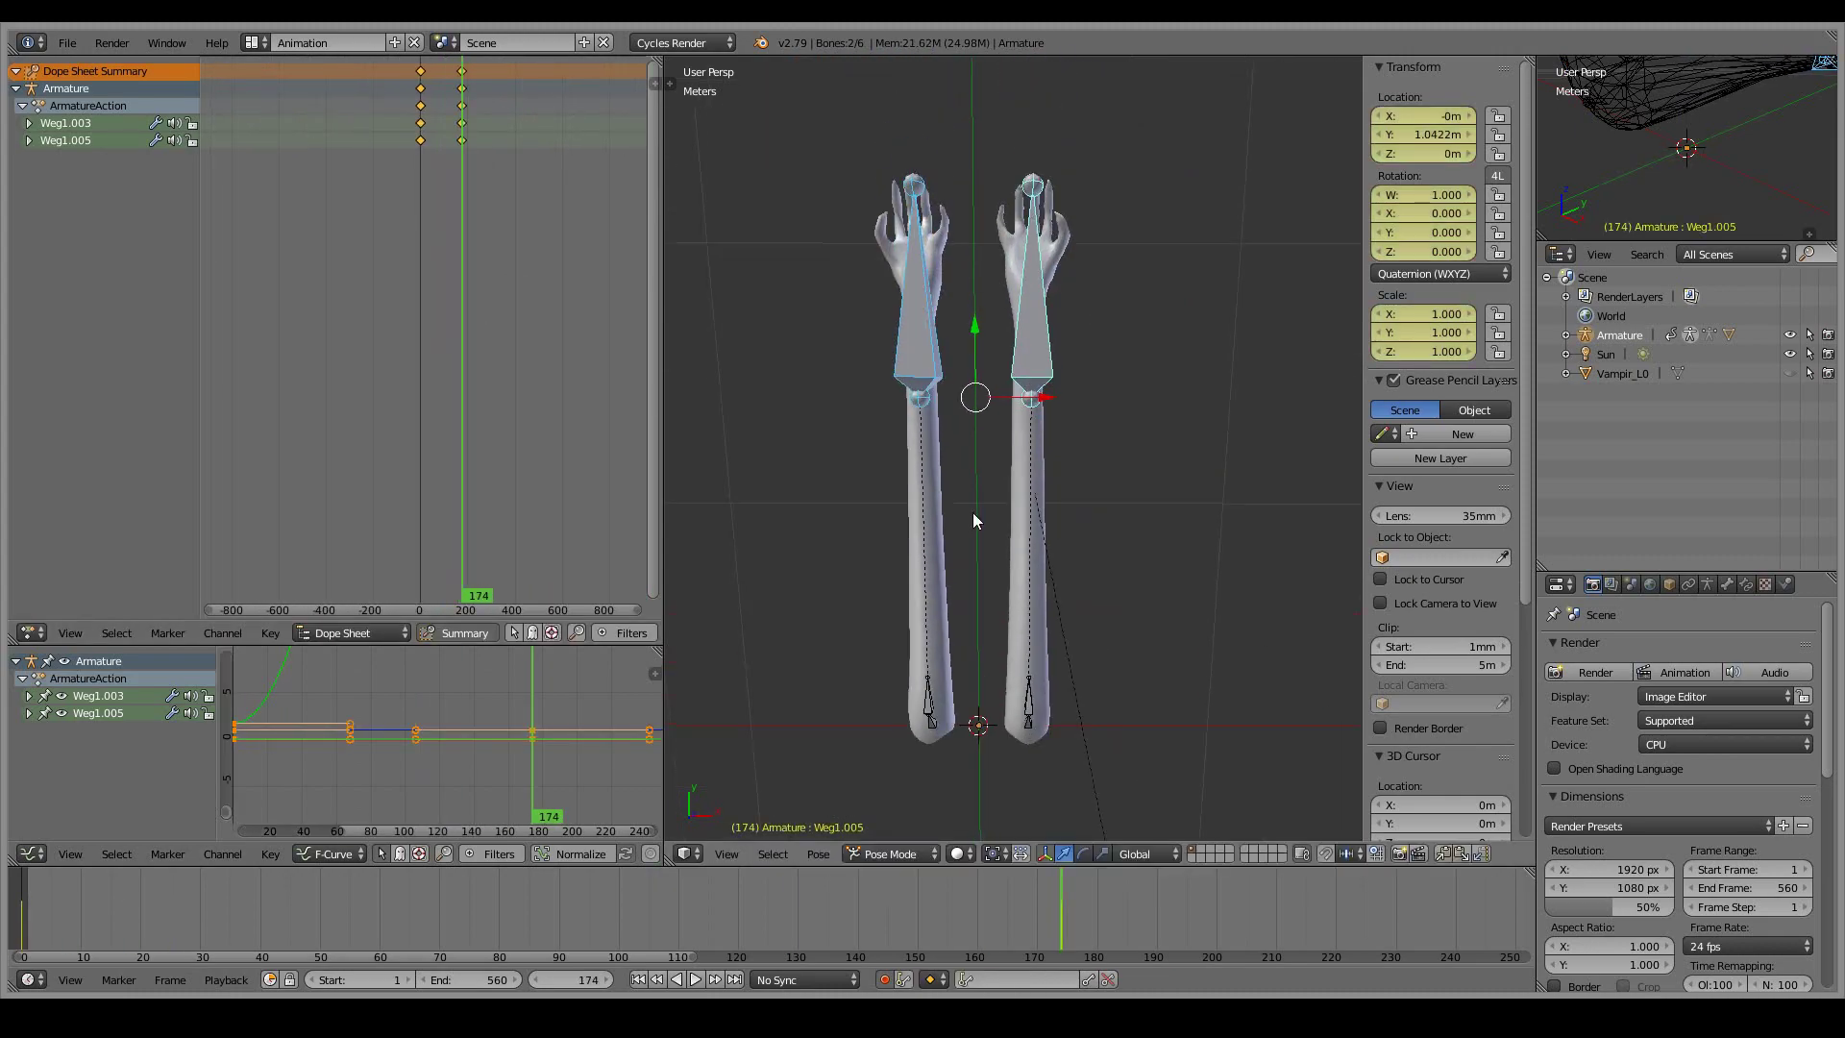
scroll(1001, 591, down, 1)
key(alt+a)
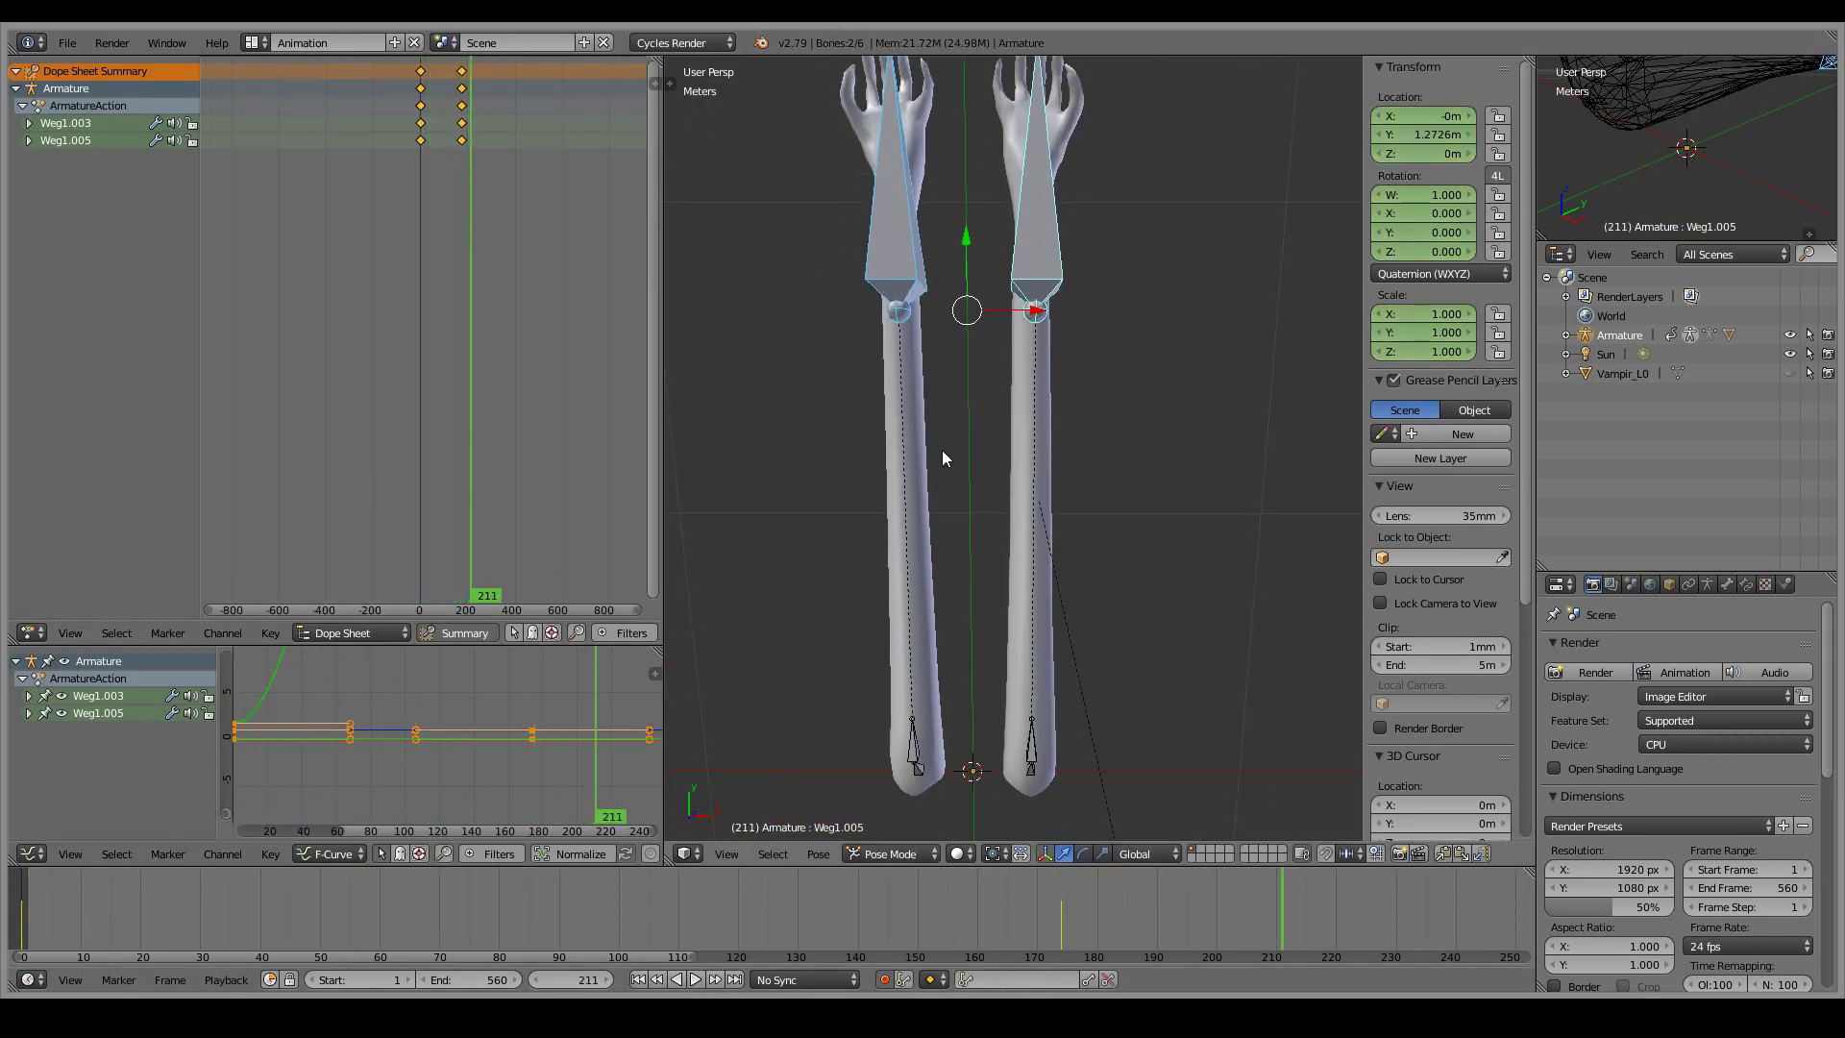
- Retime the stretched pose's keyframes so the arms hold it from about frame 106 to frame 200
scroll(411, 161, up, 7)
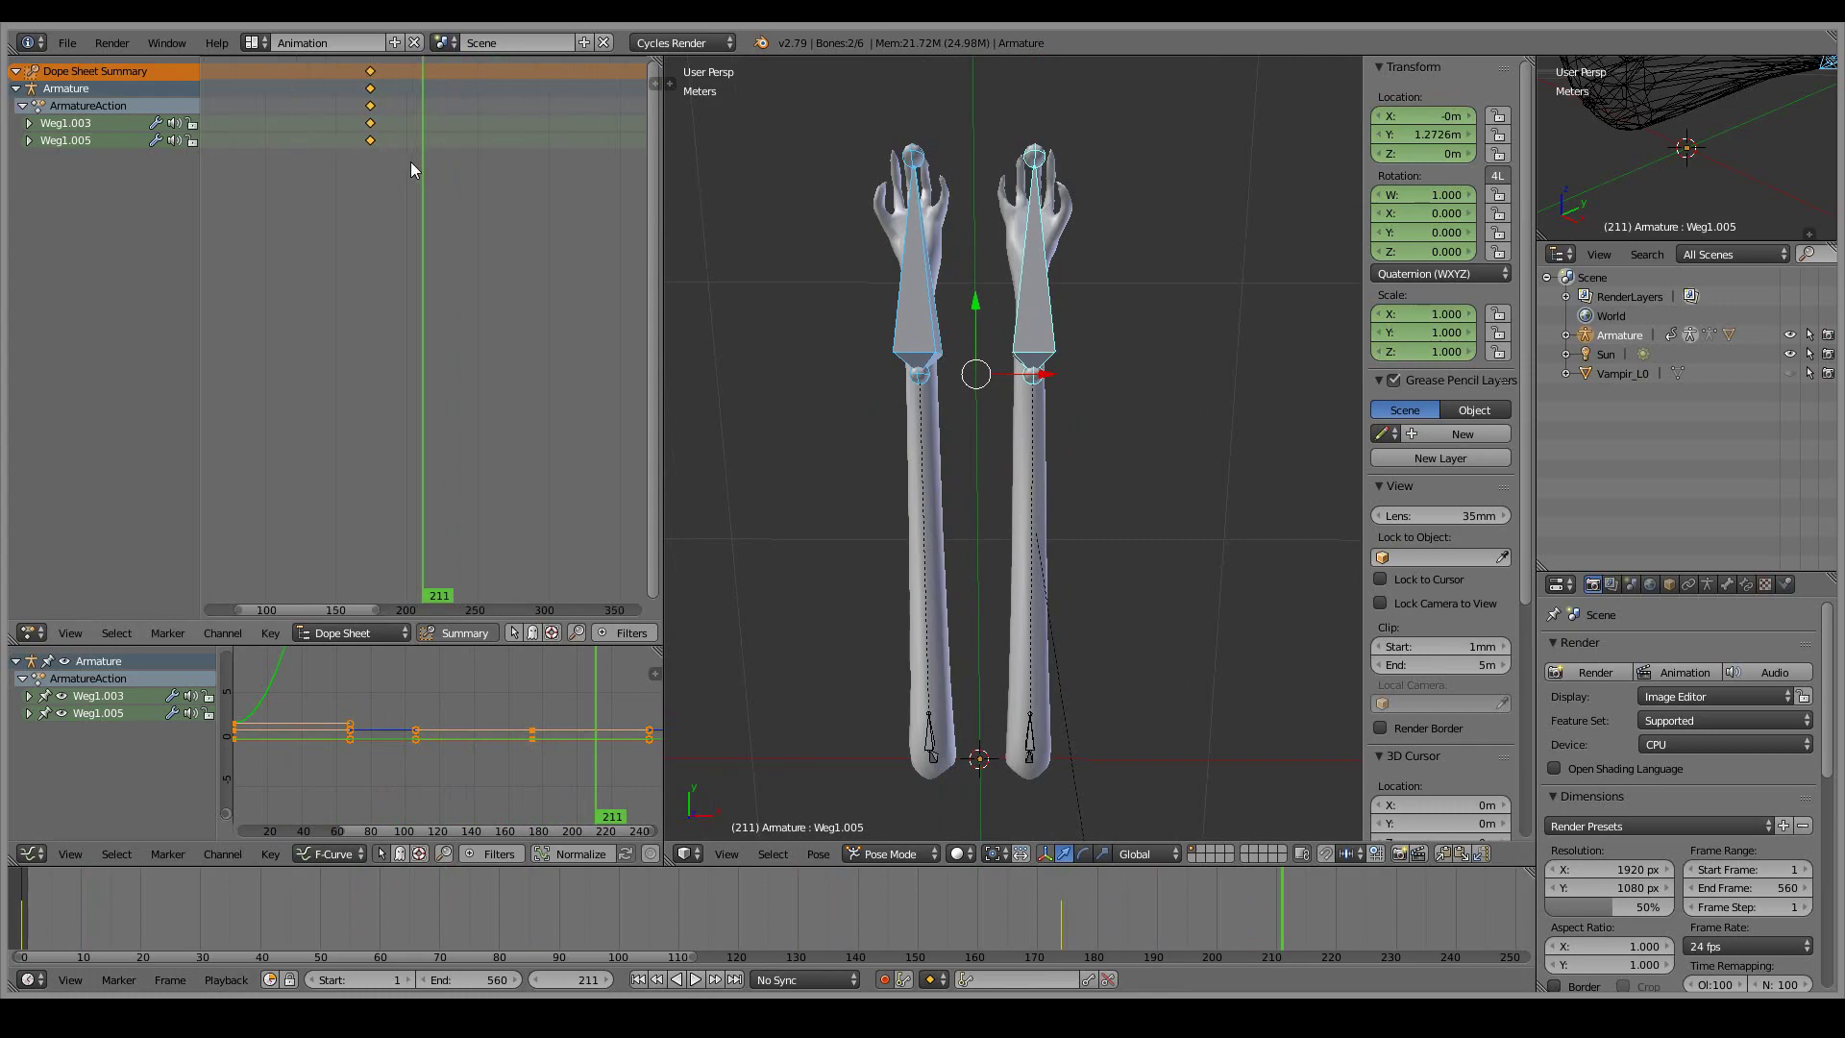
click(423, 138)
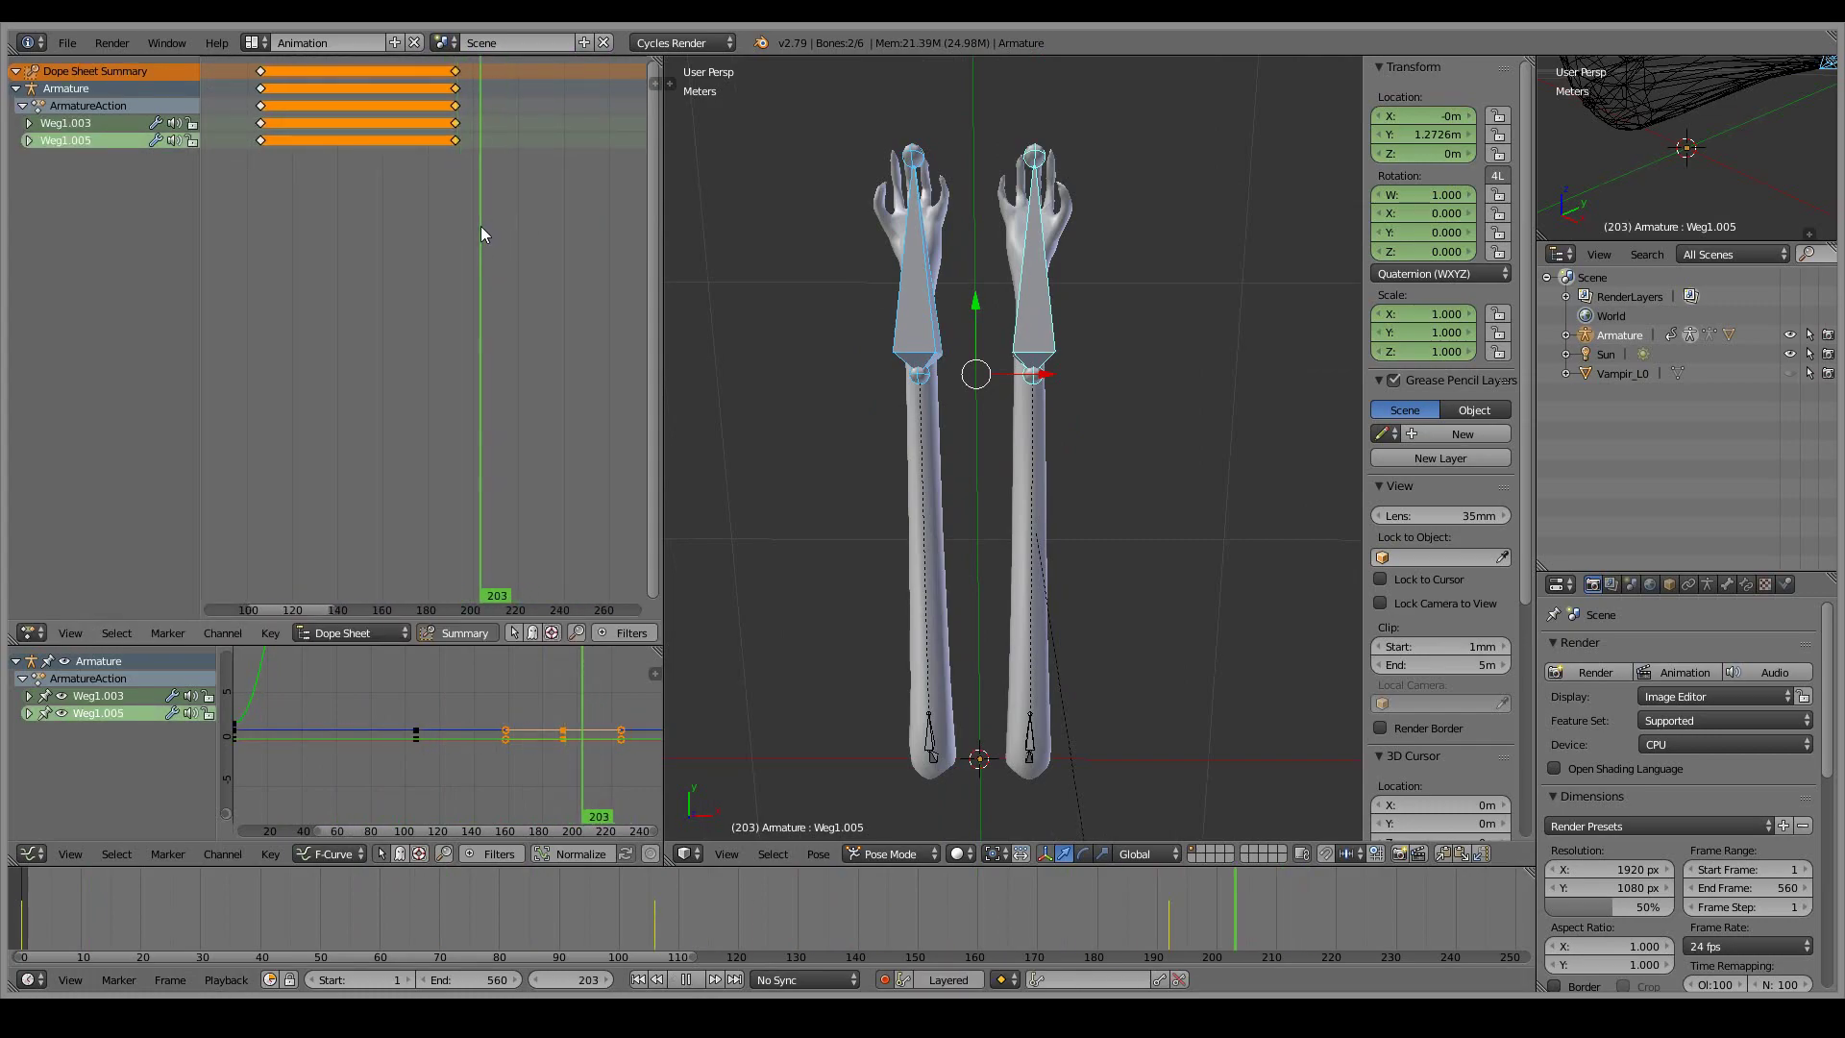
key(Escape)
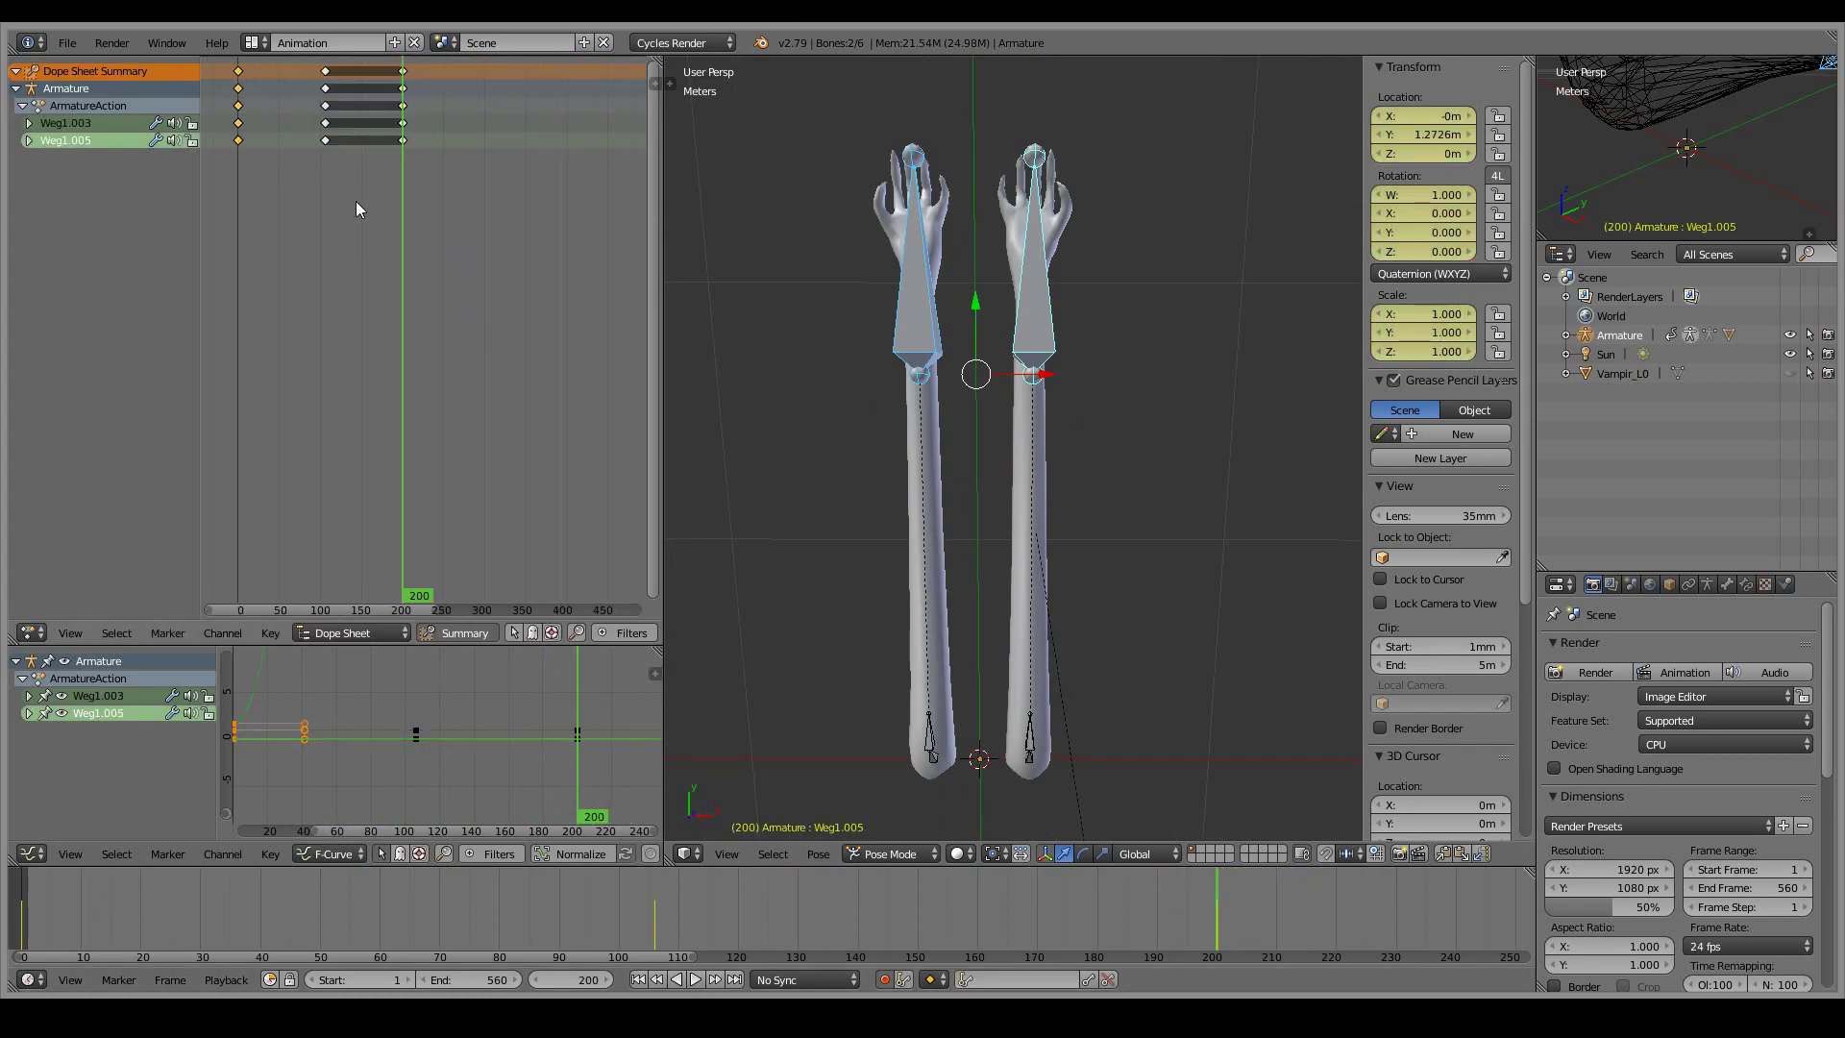
- Copy the start pose's keyframes to frame 238 and set the animation's end frame to 238
click(550, 216)
key(Up)
key(KP_Decimal)
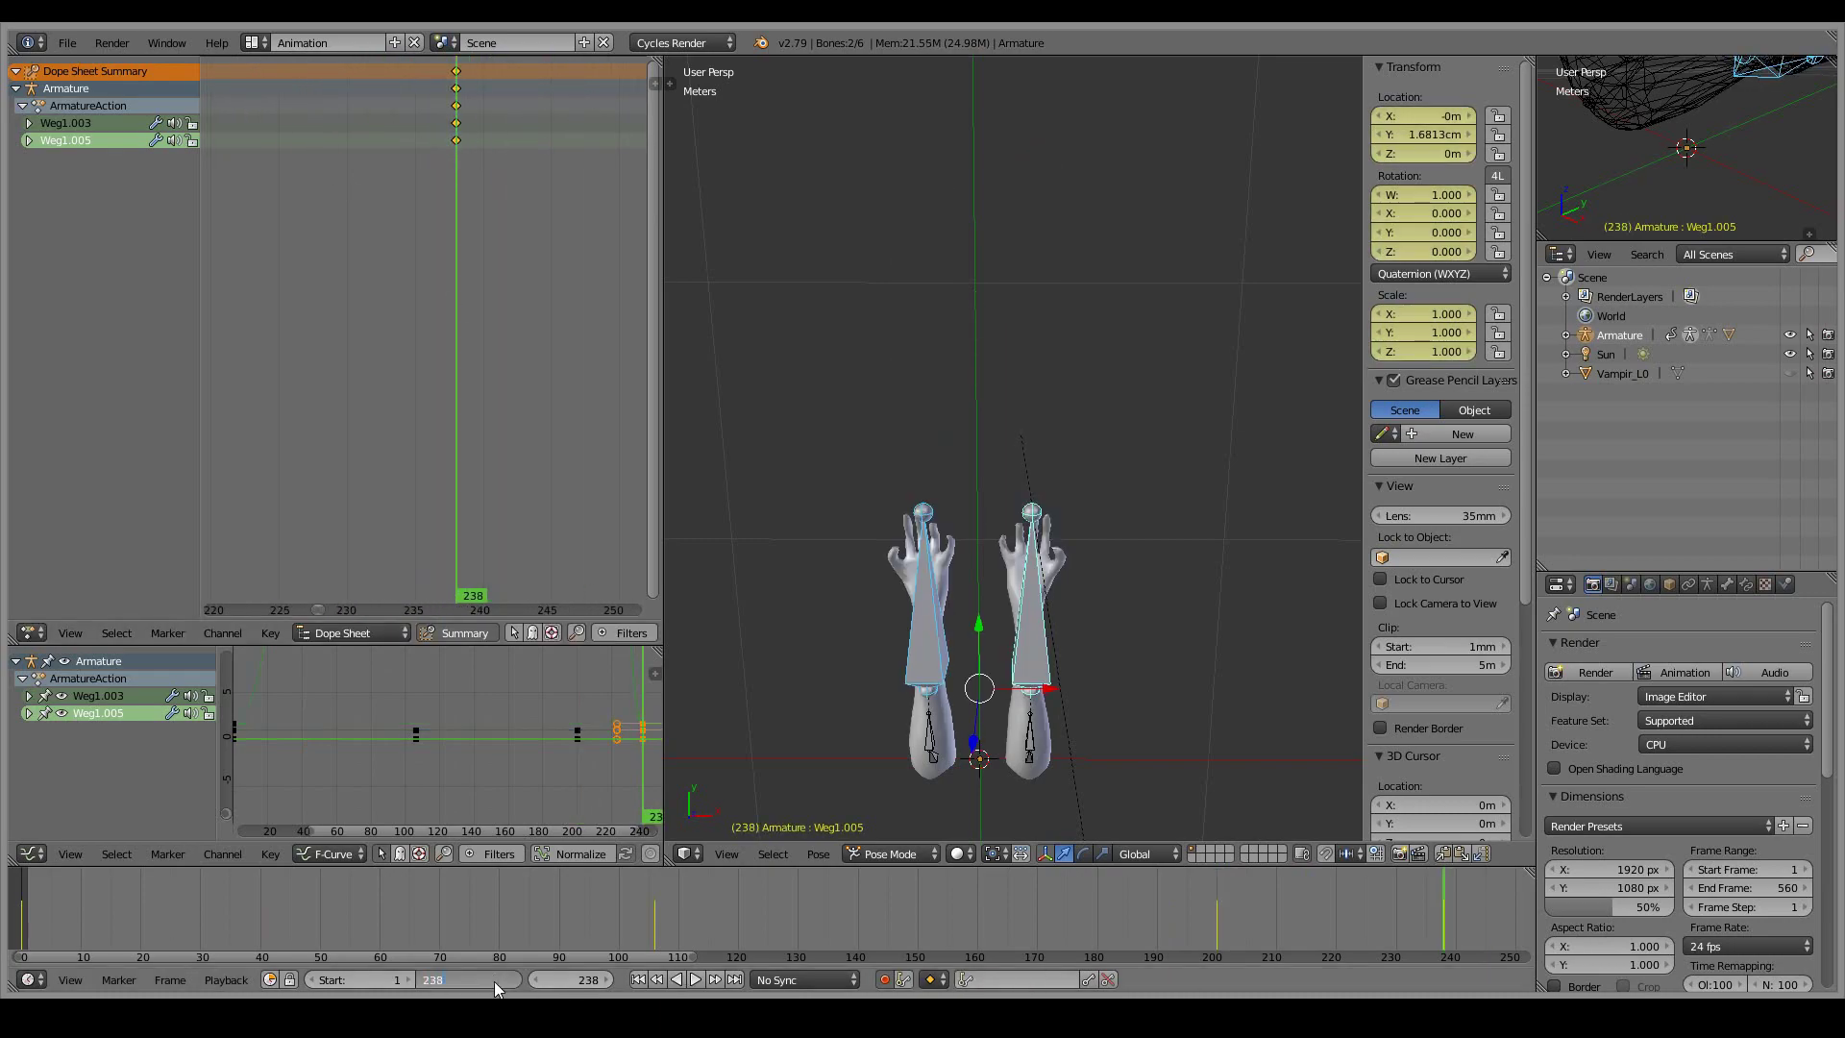
key(Return)
- Play the animation and delay the first stretched keyframe to about frame 142 to slow the reaching motion
key(Home)
key(alt+a)
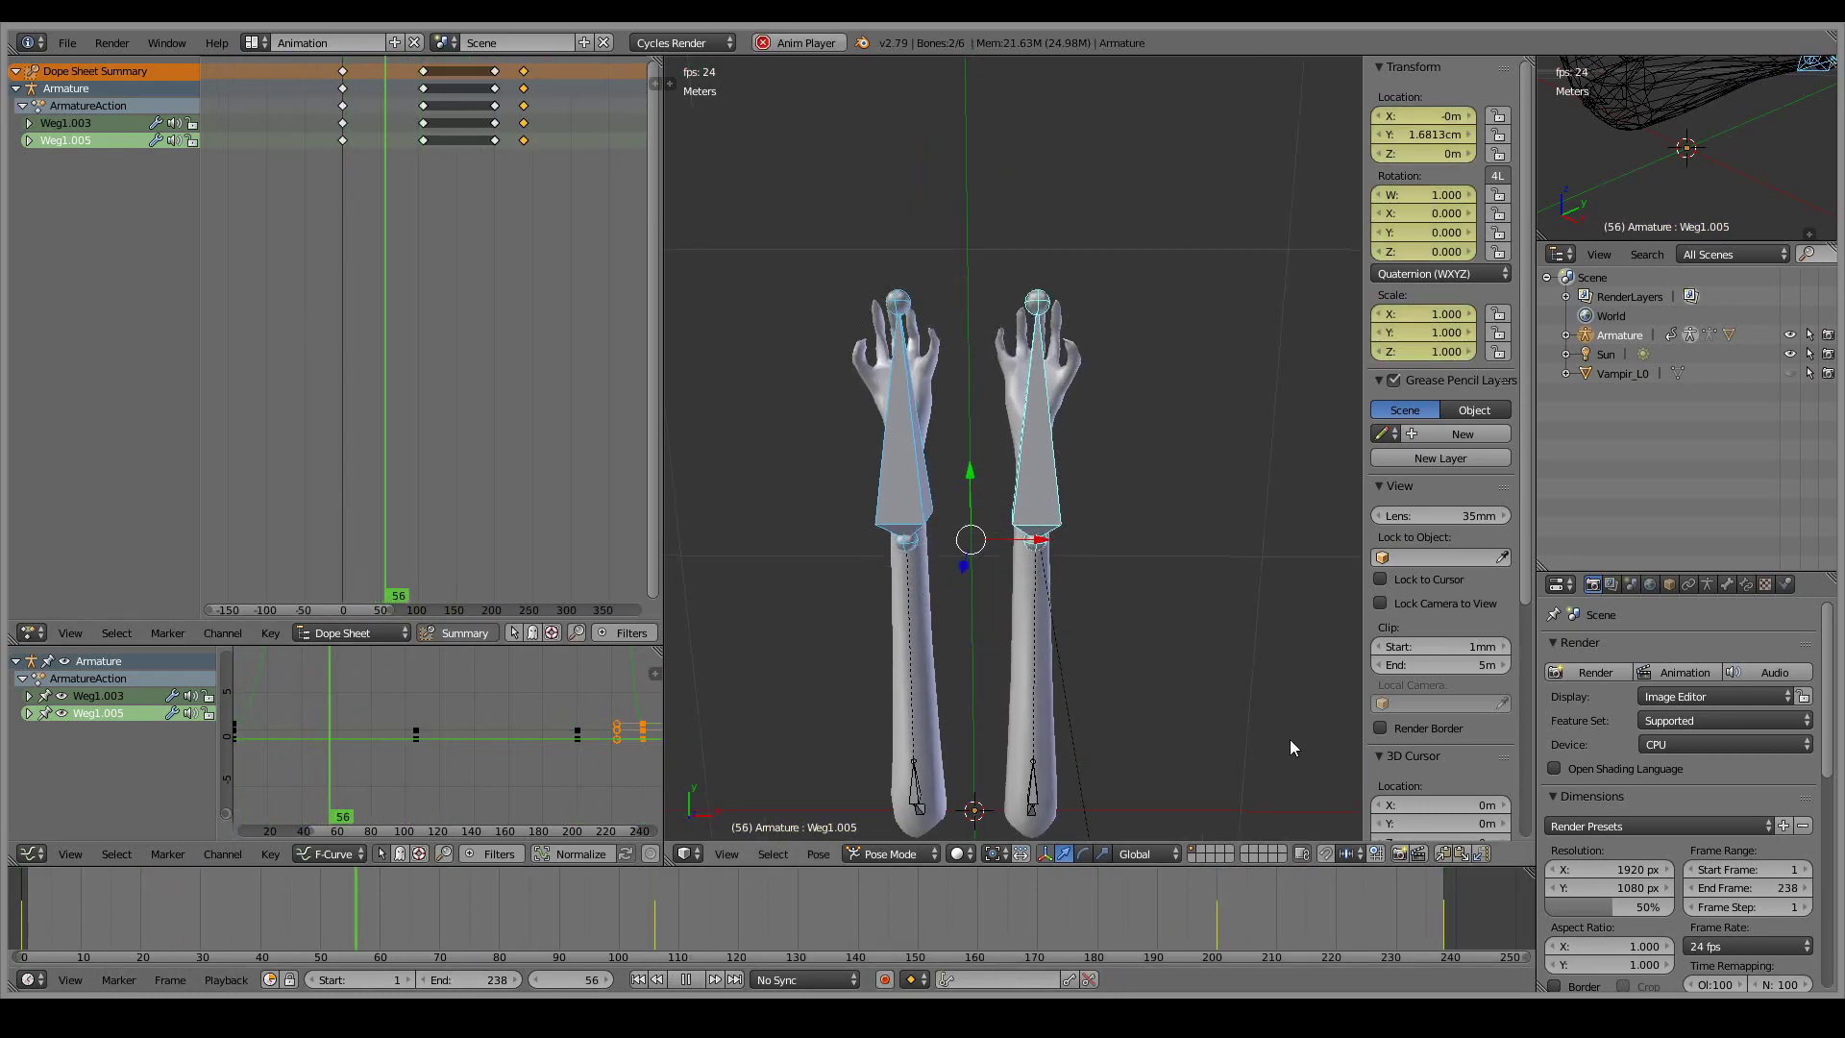
key(Escape)
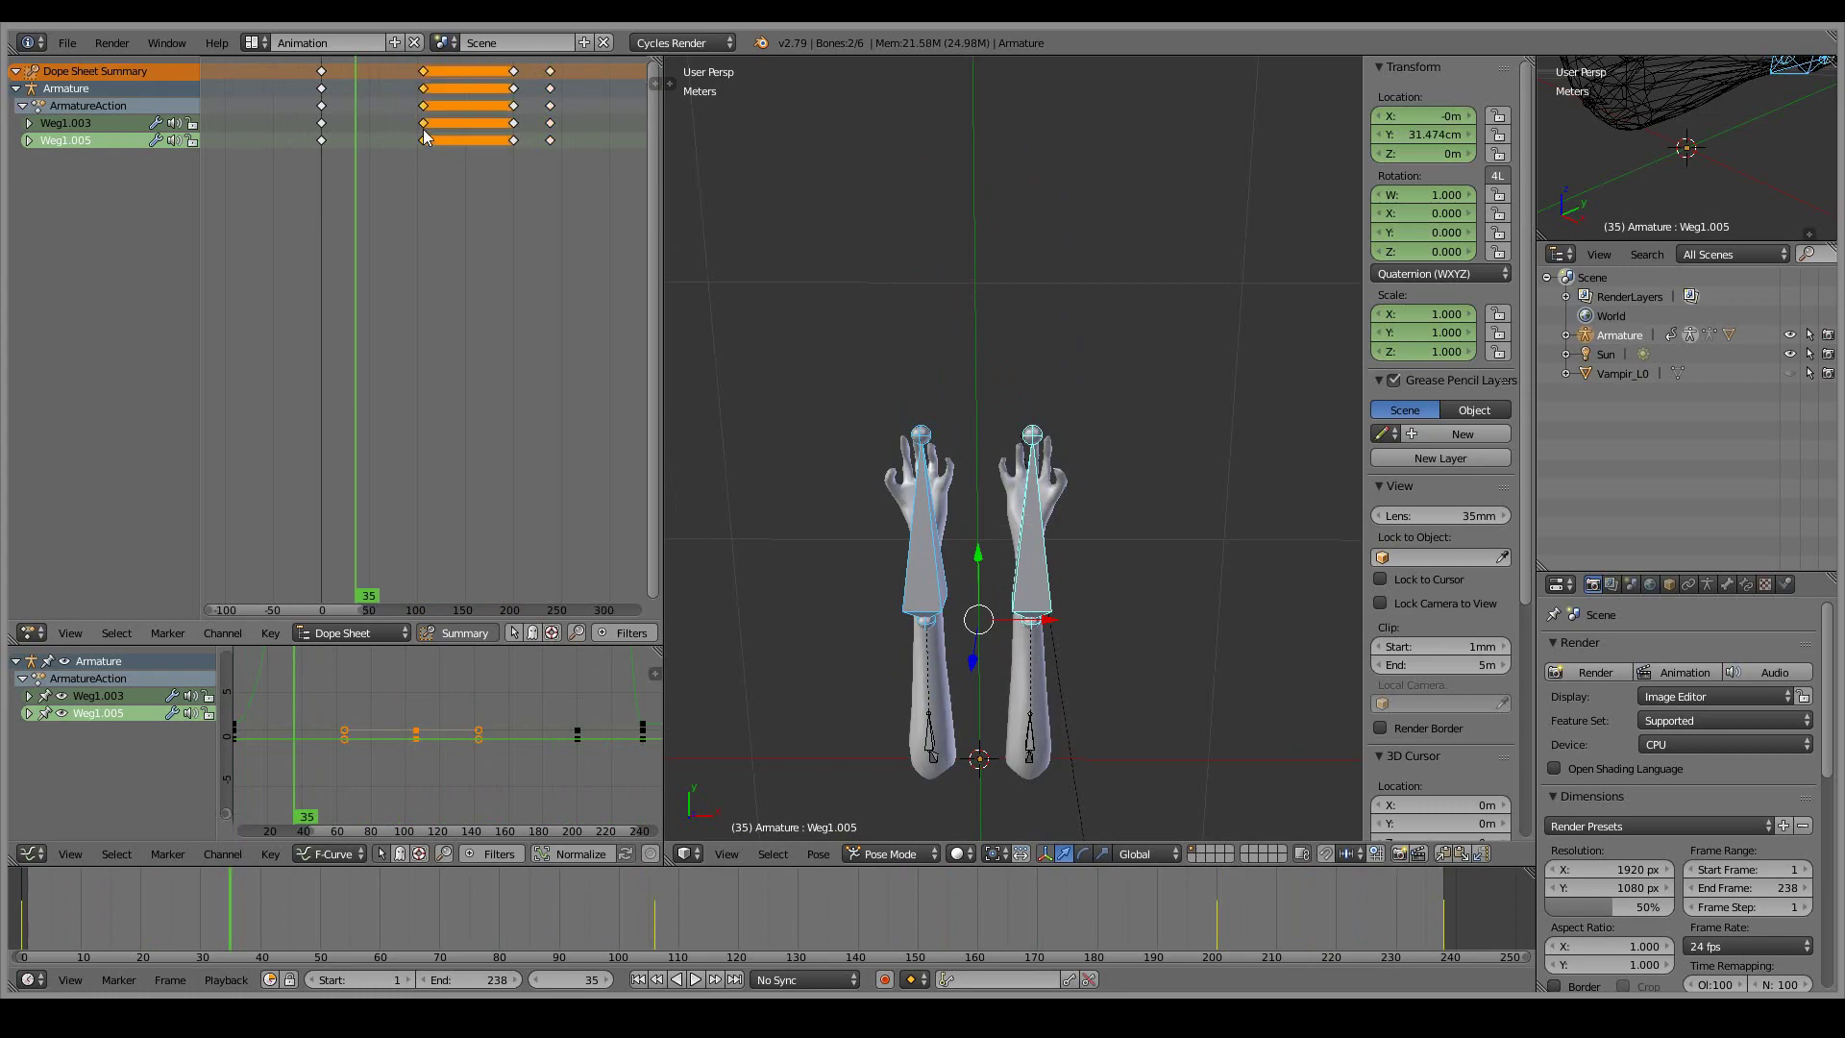
click(464, 135)
click(694, 978)
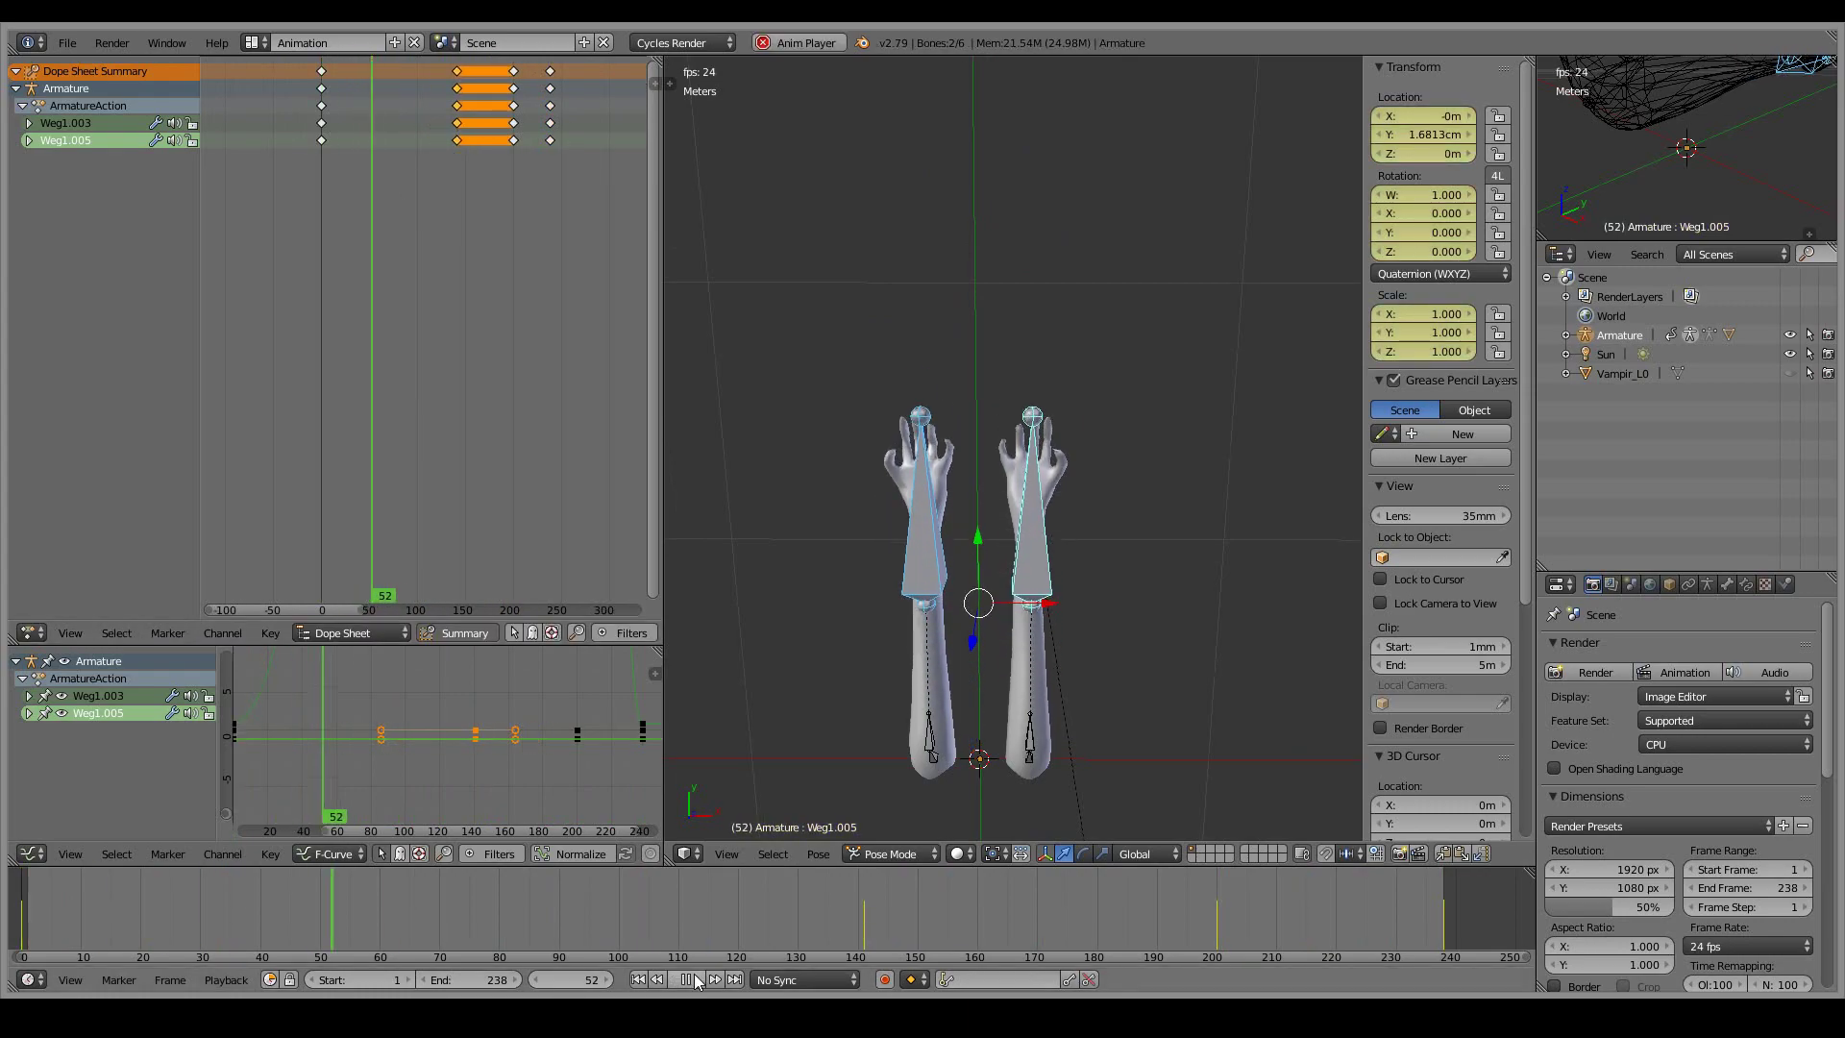
- Return to the Default layout and duplicate the arm mesh in place
click(327, 43)
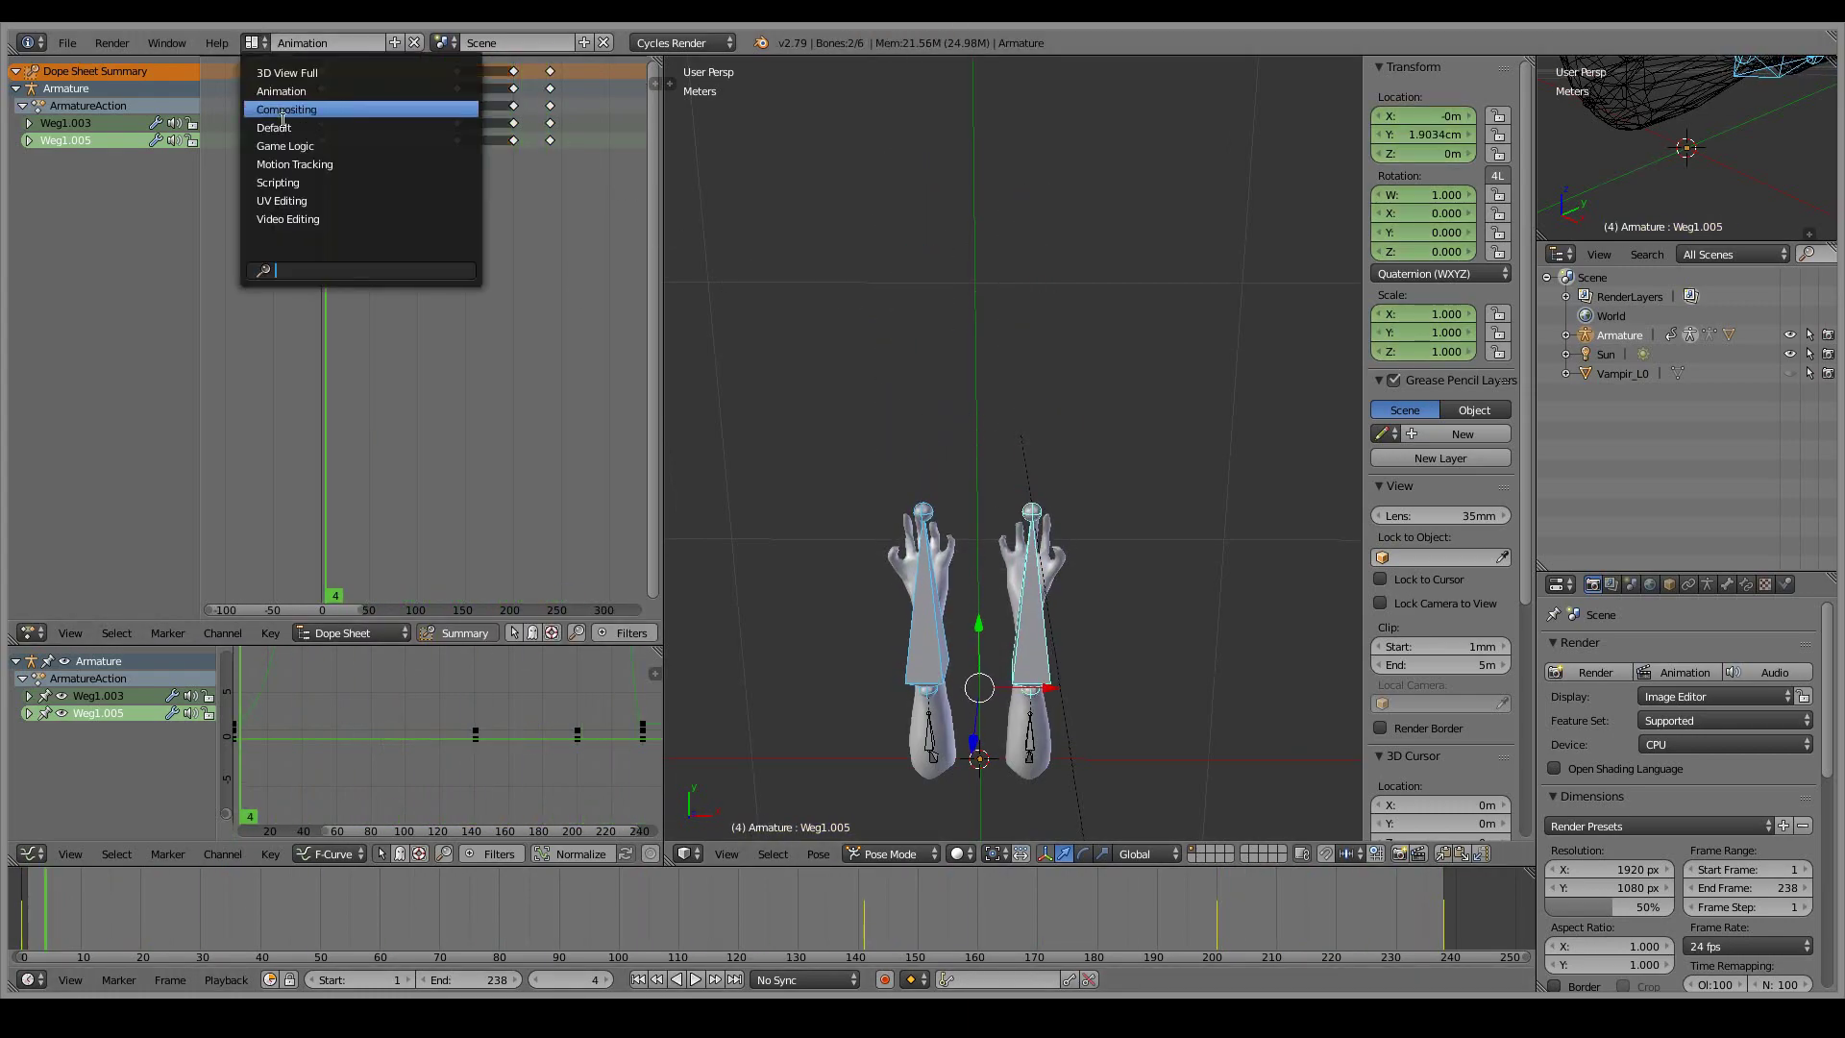
click(298, 141)
key(ctrl+Tab)
key(shift+d)
right_click(1055, 522)
- Name the arm mesh copies Schatten_L1 and Schatten_L2
double_click(1585, 170)
key(BackSpace)
key(BackSpace)
key(BackSpace)
key(BackSpace)
key(BackSpace)
text(2)
key(Return)
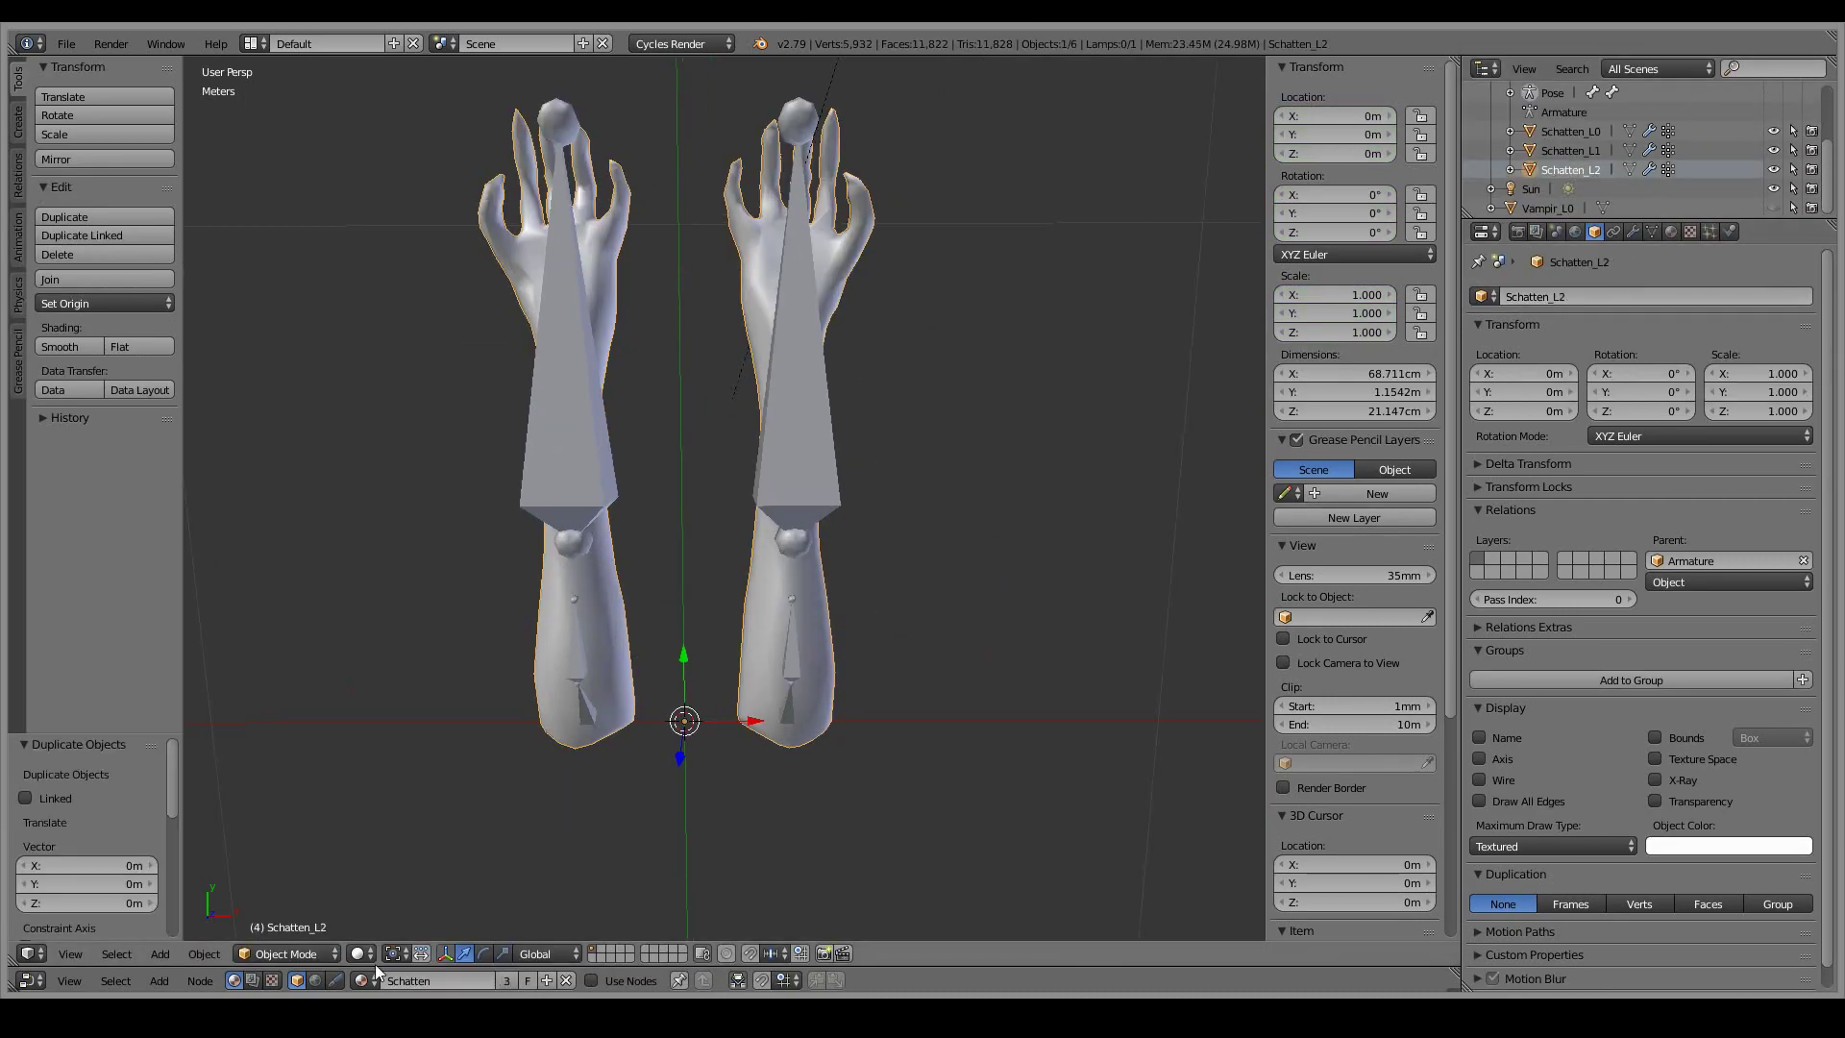
- Isolate Schatten_L2 and examine its triangle density in Edit Mode with nothing selected
click(286, 953)
click(284, 909)
scroll(673, 481, up, 2)
right_click(557, 718)
key(a)
scroll(1633, 154, down, 2)
scroll(952, 463, down, 1)
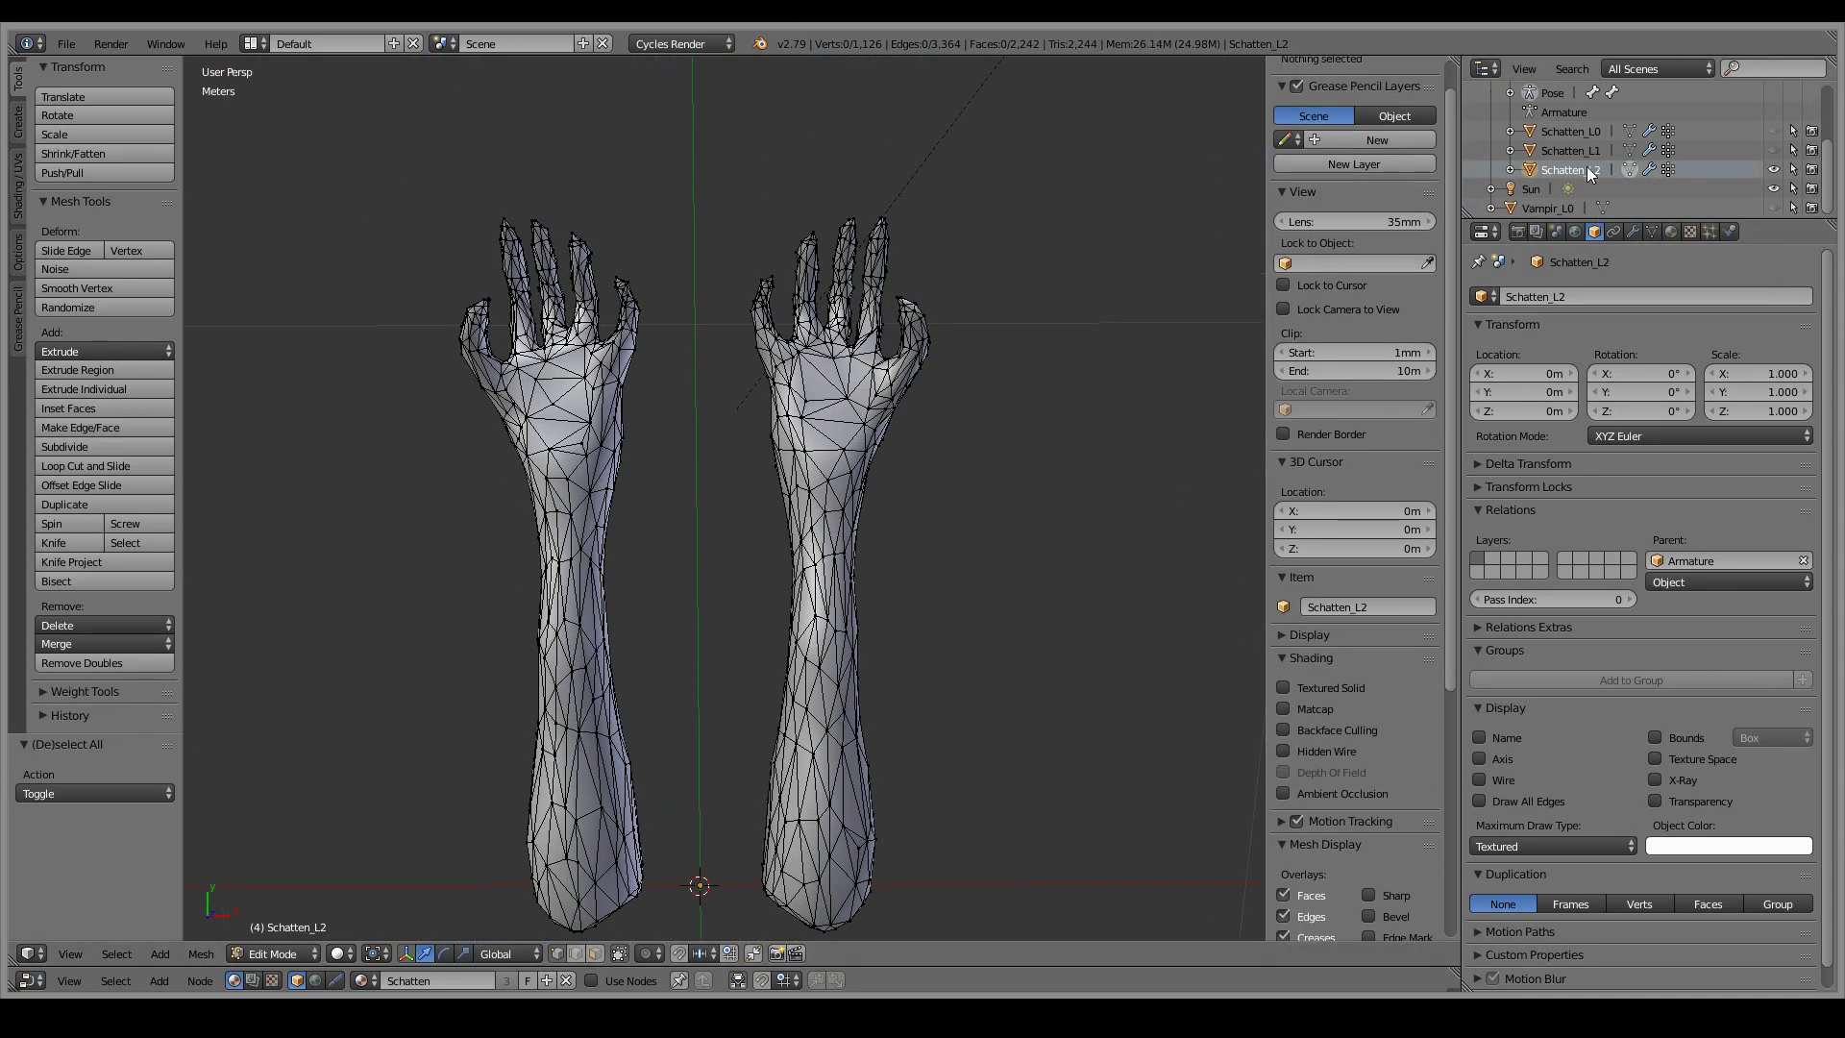
- Reduce Schatten_L2 with an applied Decimate modifier and duplicate it in place as Schatten_L3
click(1633, 231)
click(1640, 297)
click(1634, 404)
key(Tab)
key(shift+d)
key(Escape)
click(1559, 521)
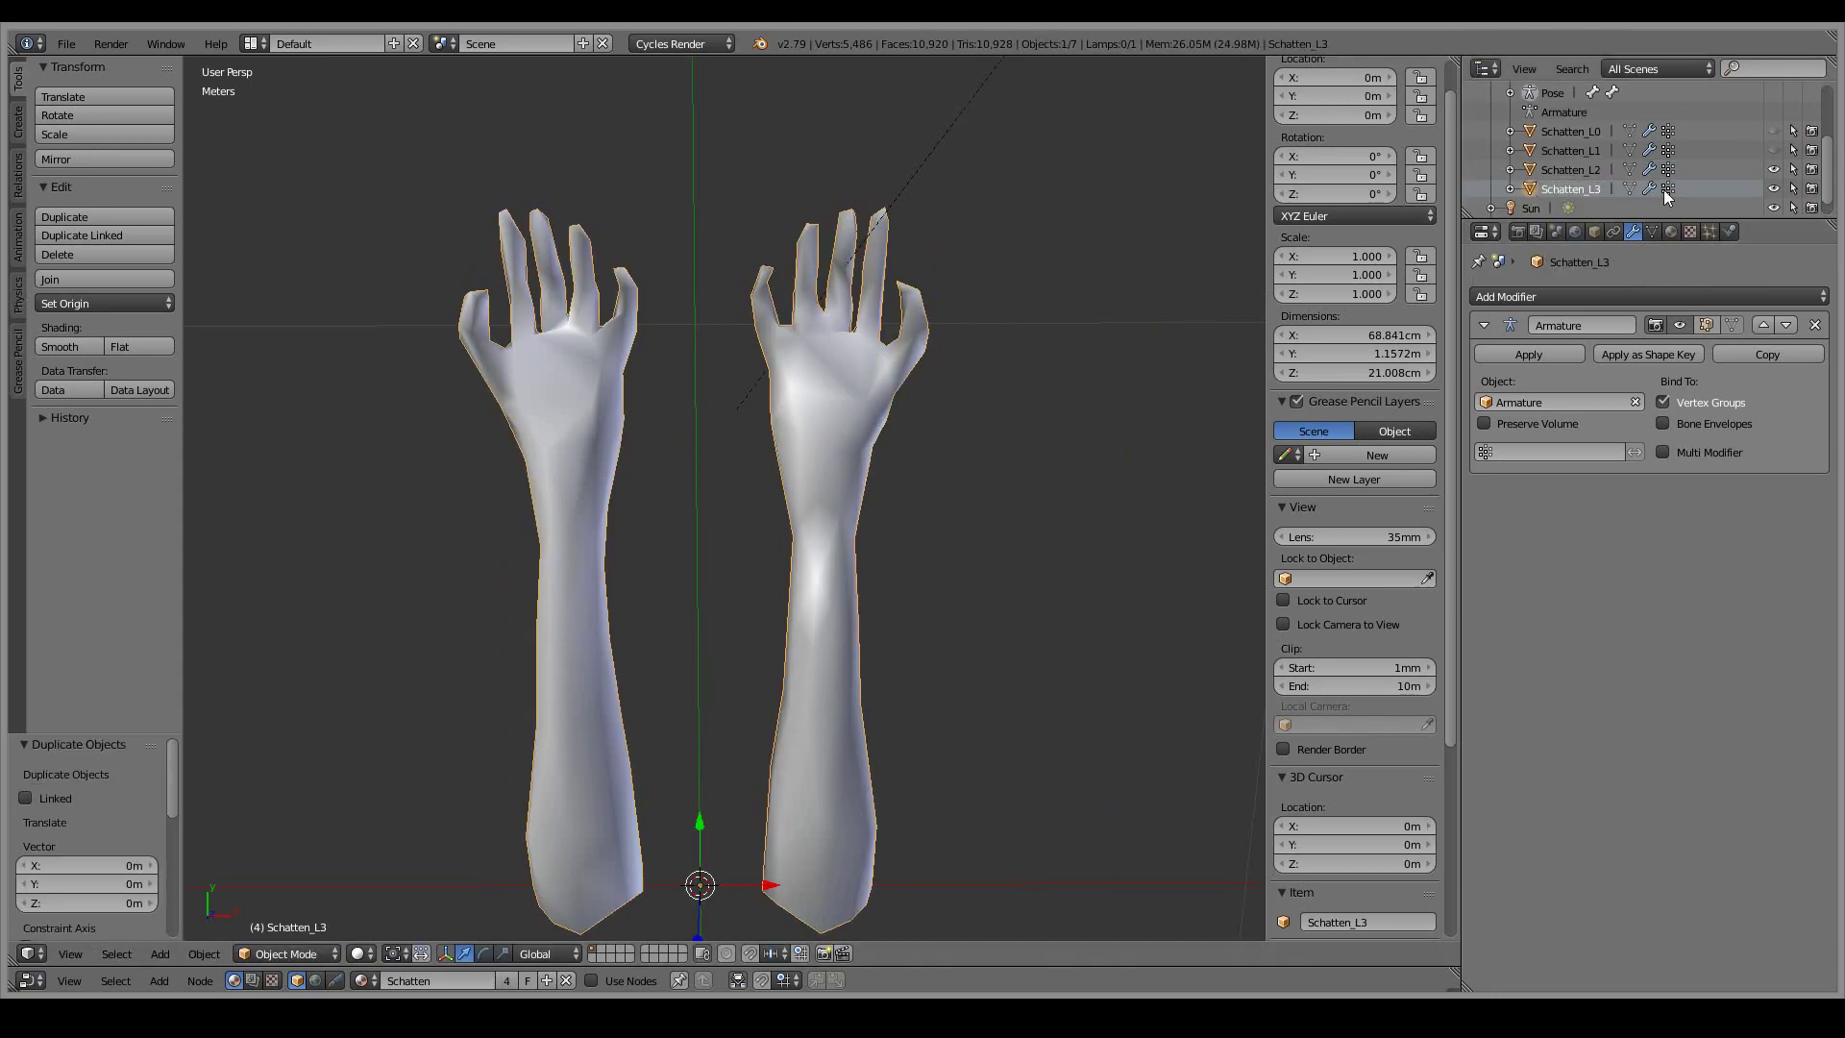
- Lower the Decimate ratio on Schatten_L3, apply the modifier, and duplicate the mesh in place as Schatten_L4
click(1639, 297)
click(1634, 403)
drag(1730, 570, 1633, 570)
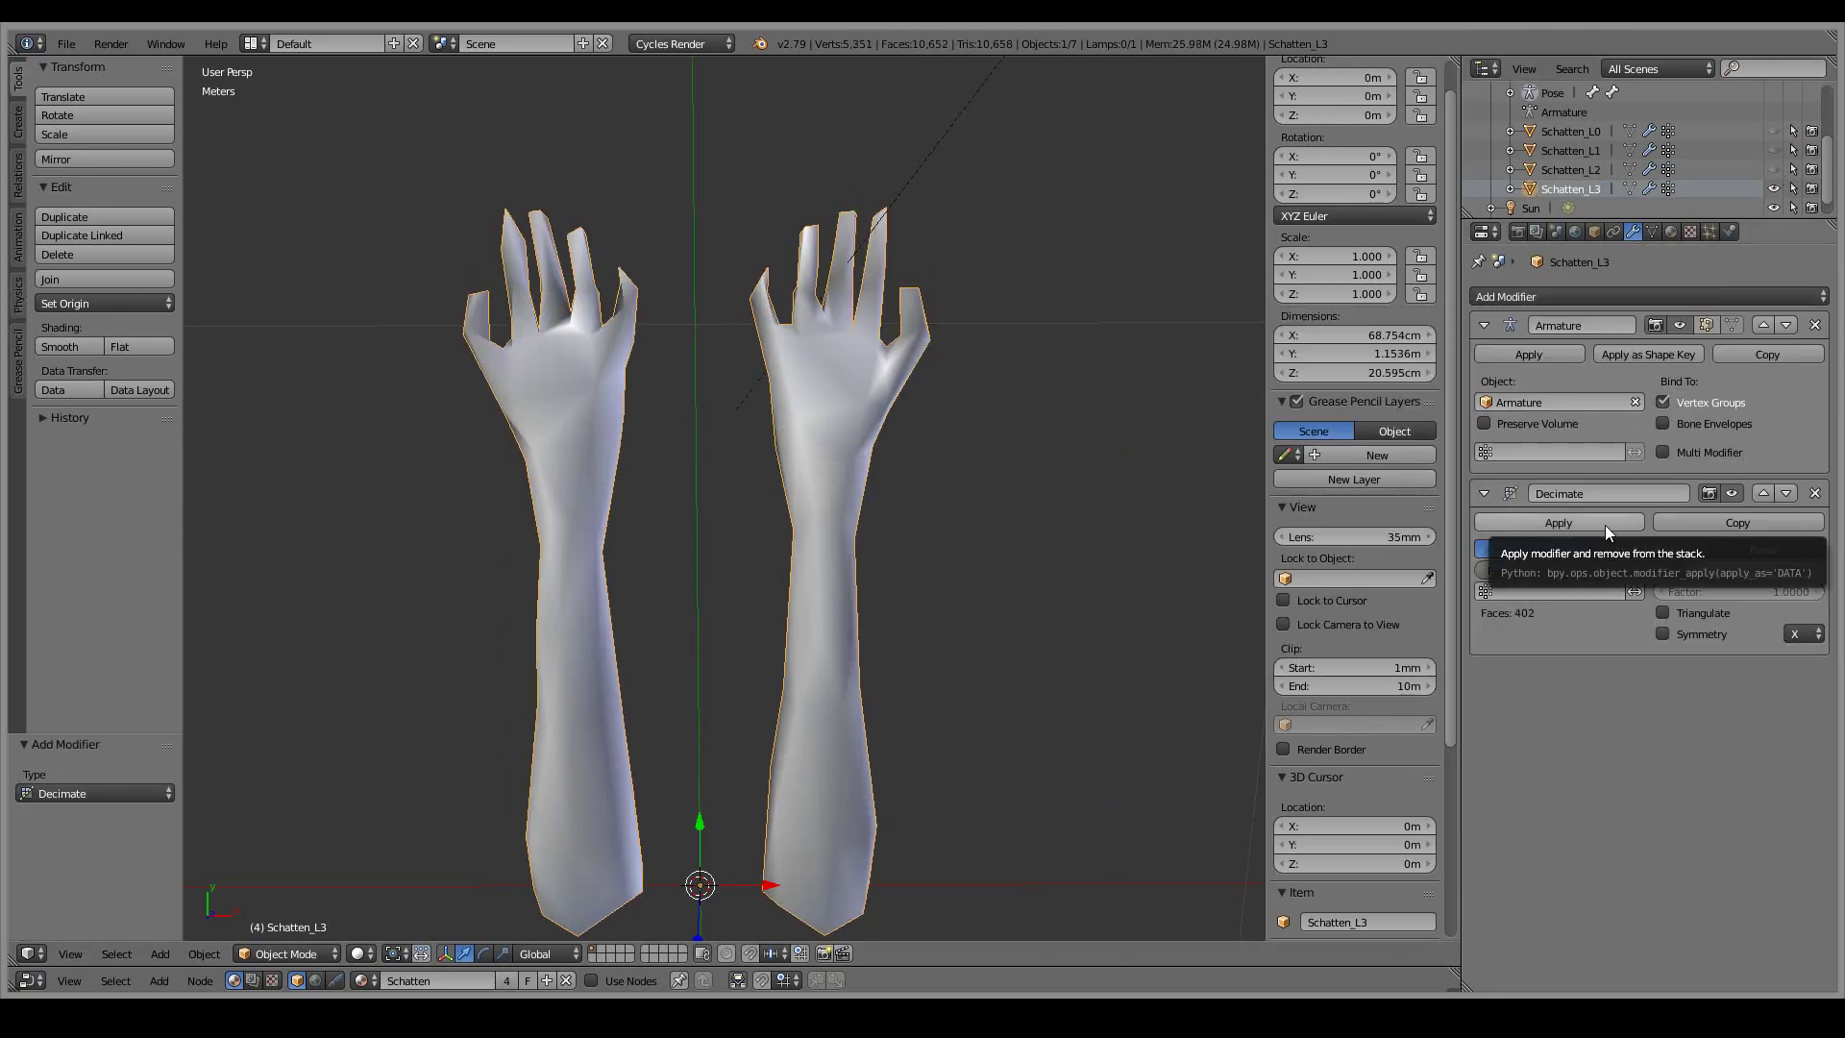
click(1558, 522)
key(shift+d)
key(Escape)
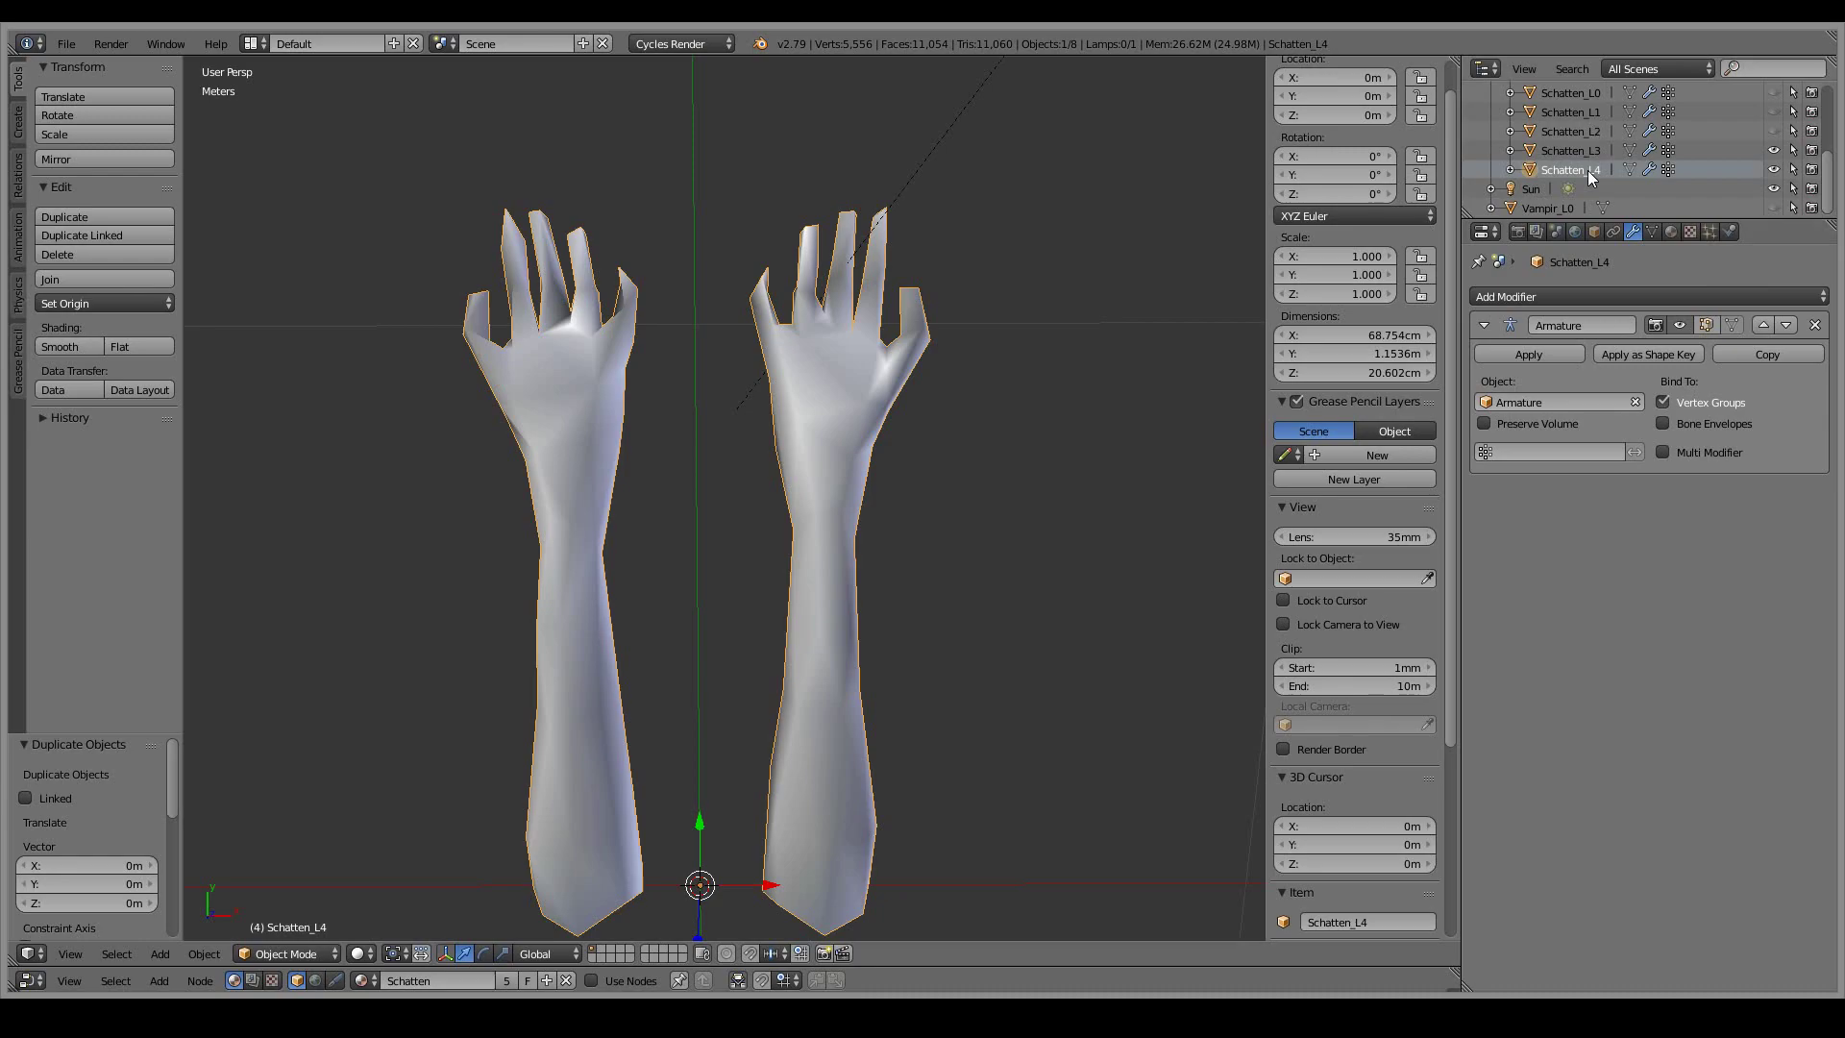
- Apply a Decimate modifier with ratio 0.4 to Schatten_L4 and duplicate the mesh in place as Schatten_L5
click(1575, 297)
click(1633, 403)
click(1725, 570)
text(0.4)
key(Return)
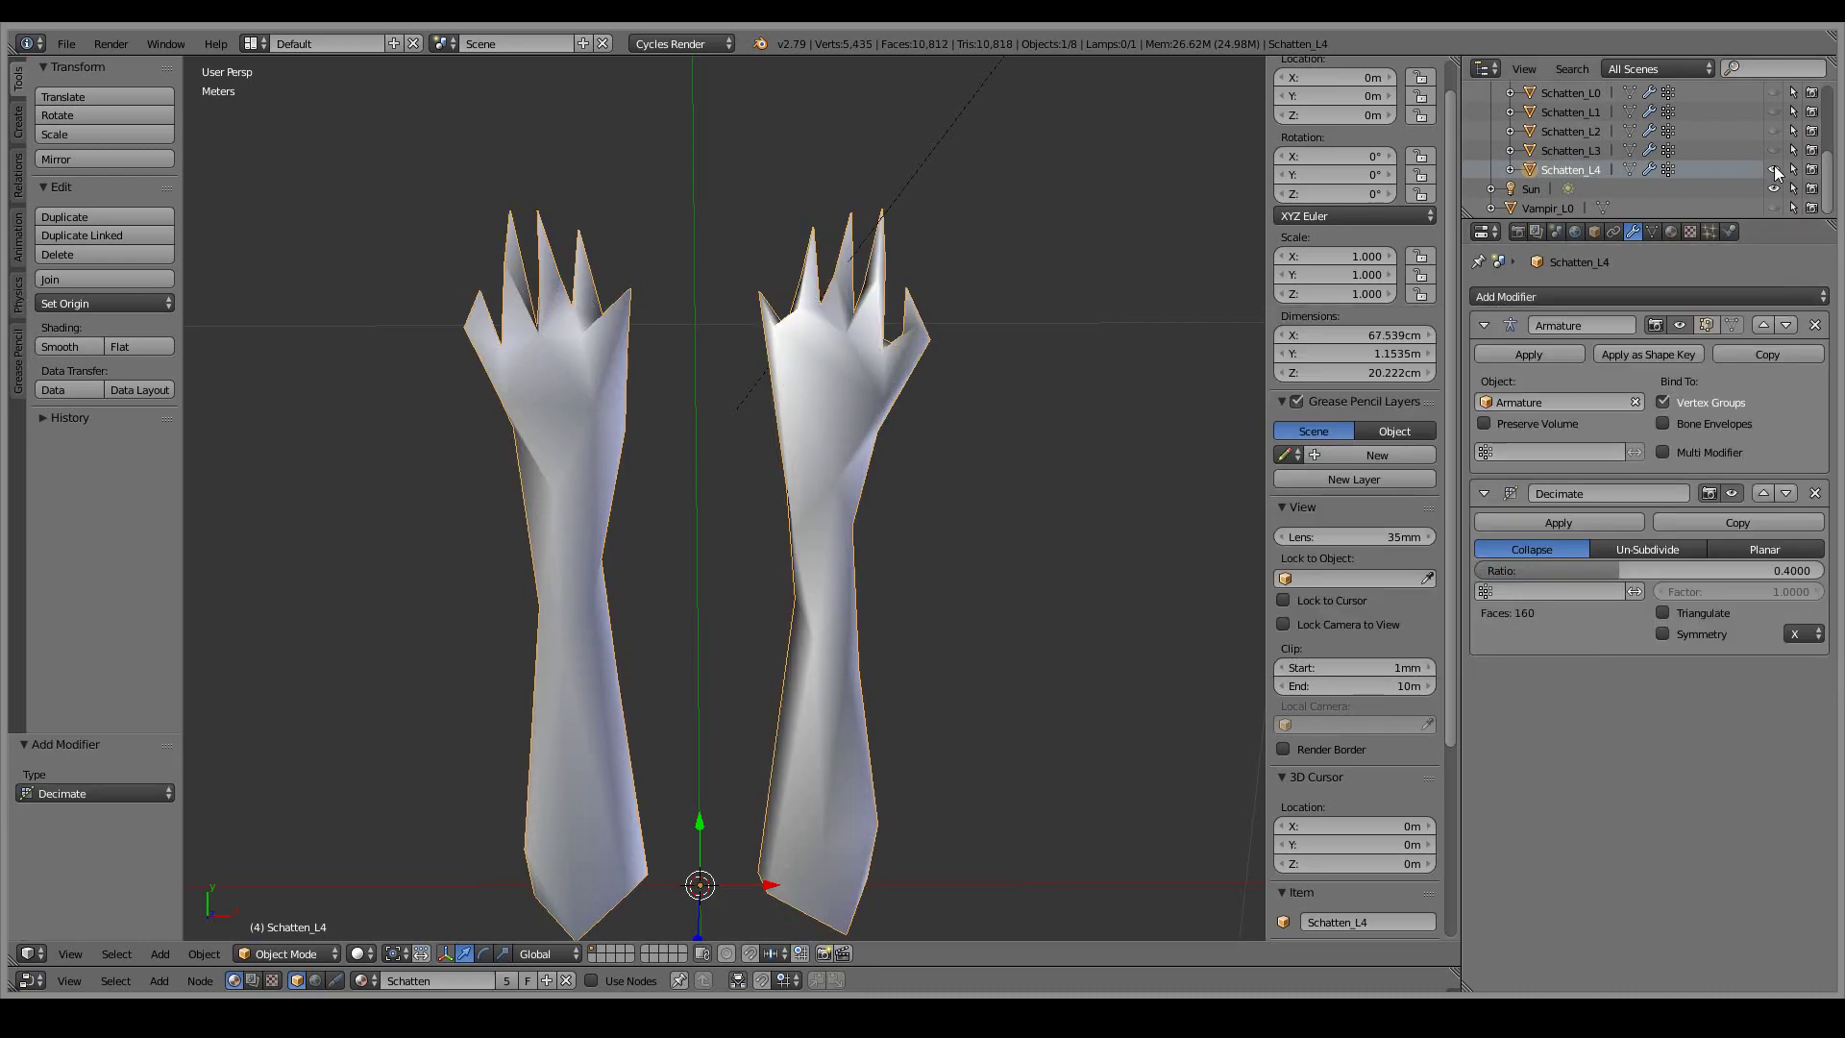
click(1559, 522)
key(shift+d)
key(Escape)
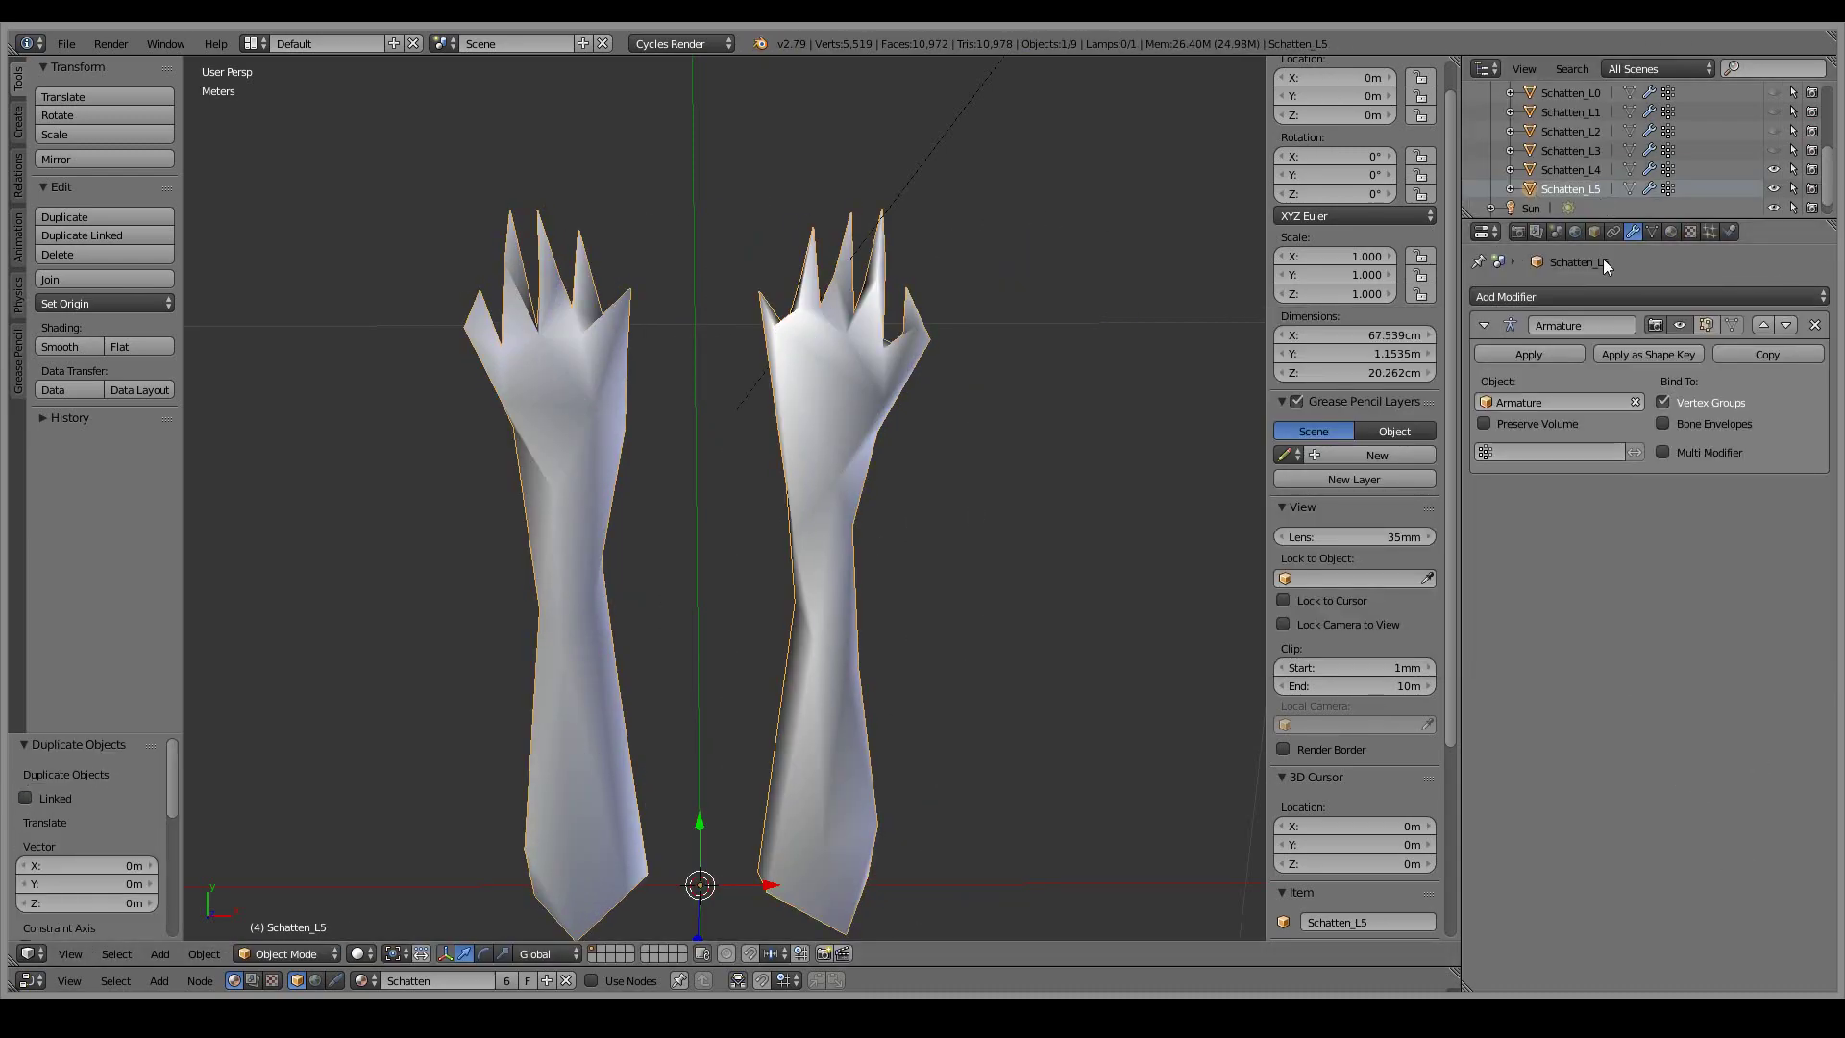
- Enlarge the node editor and unlink the existing material from Schatten_L5
key(Tab)
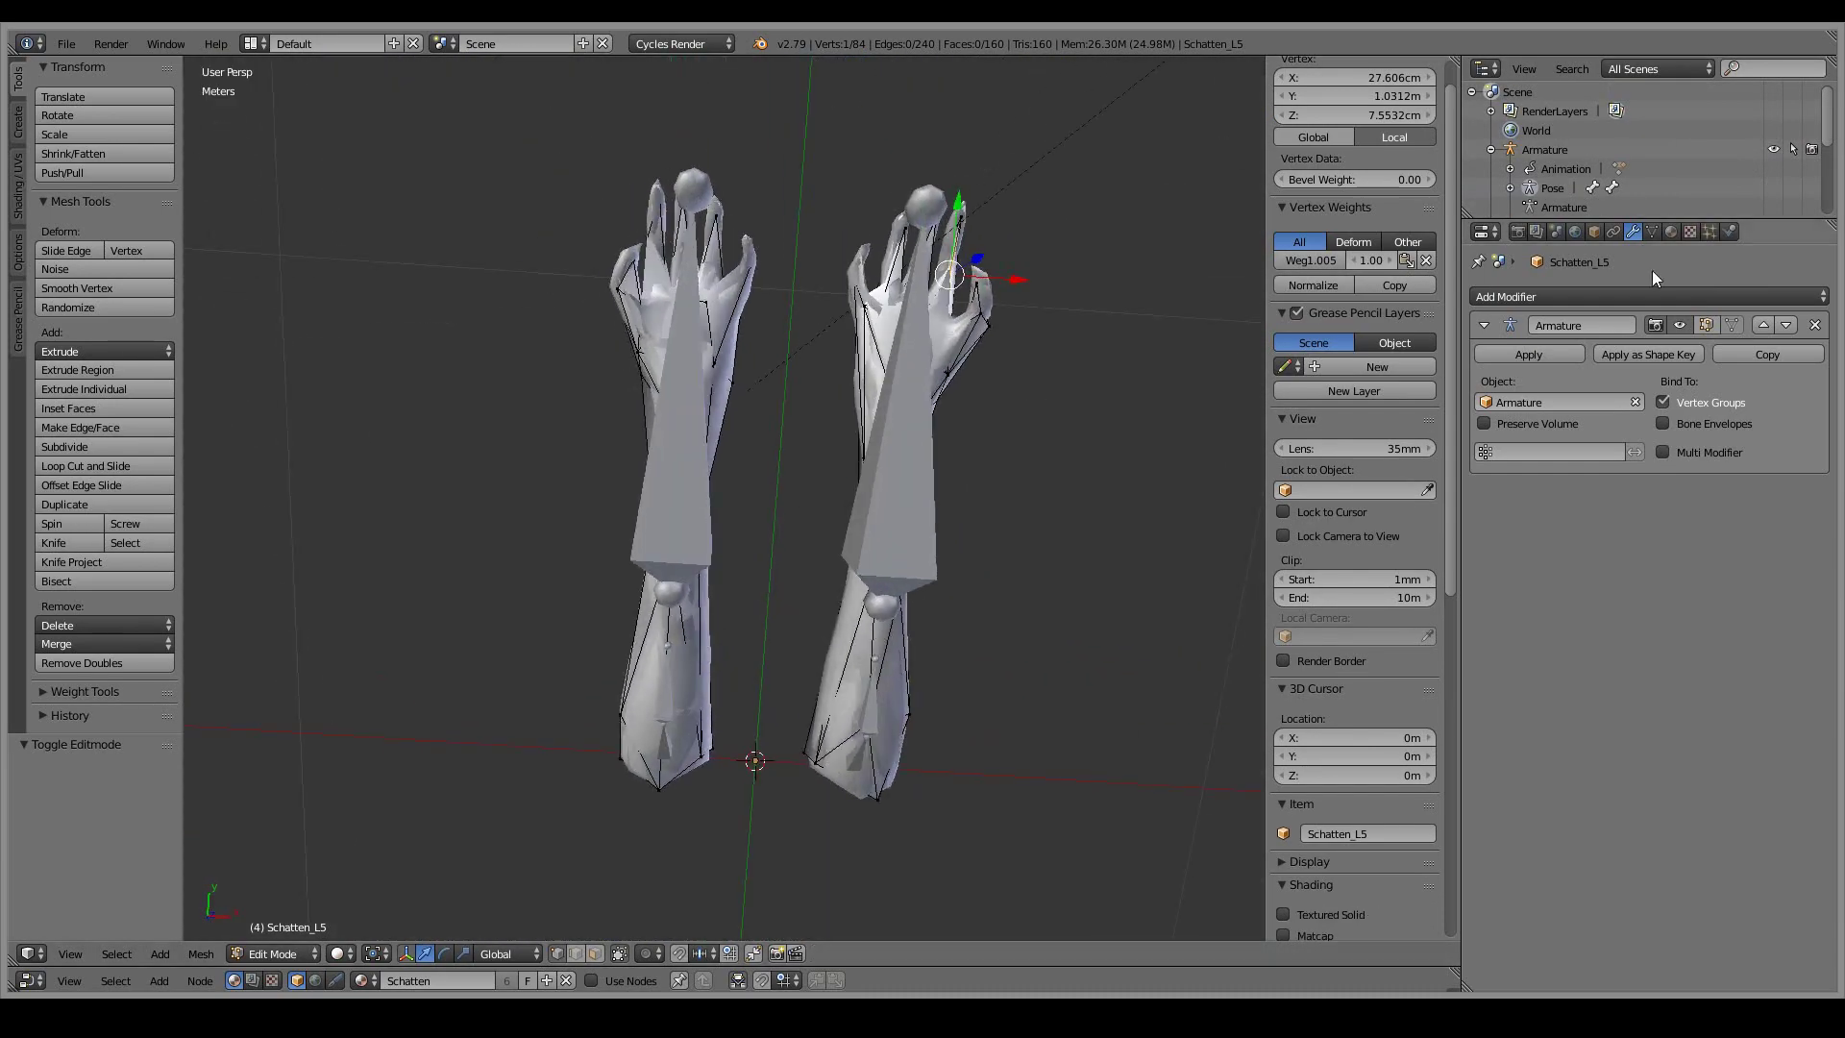
click(1671, 231)
drag(896, 967, 896, 588)
click(1688, 383)
click(1588, 385)
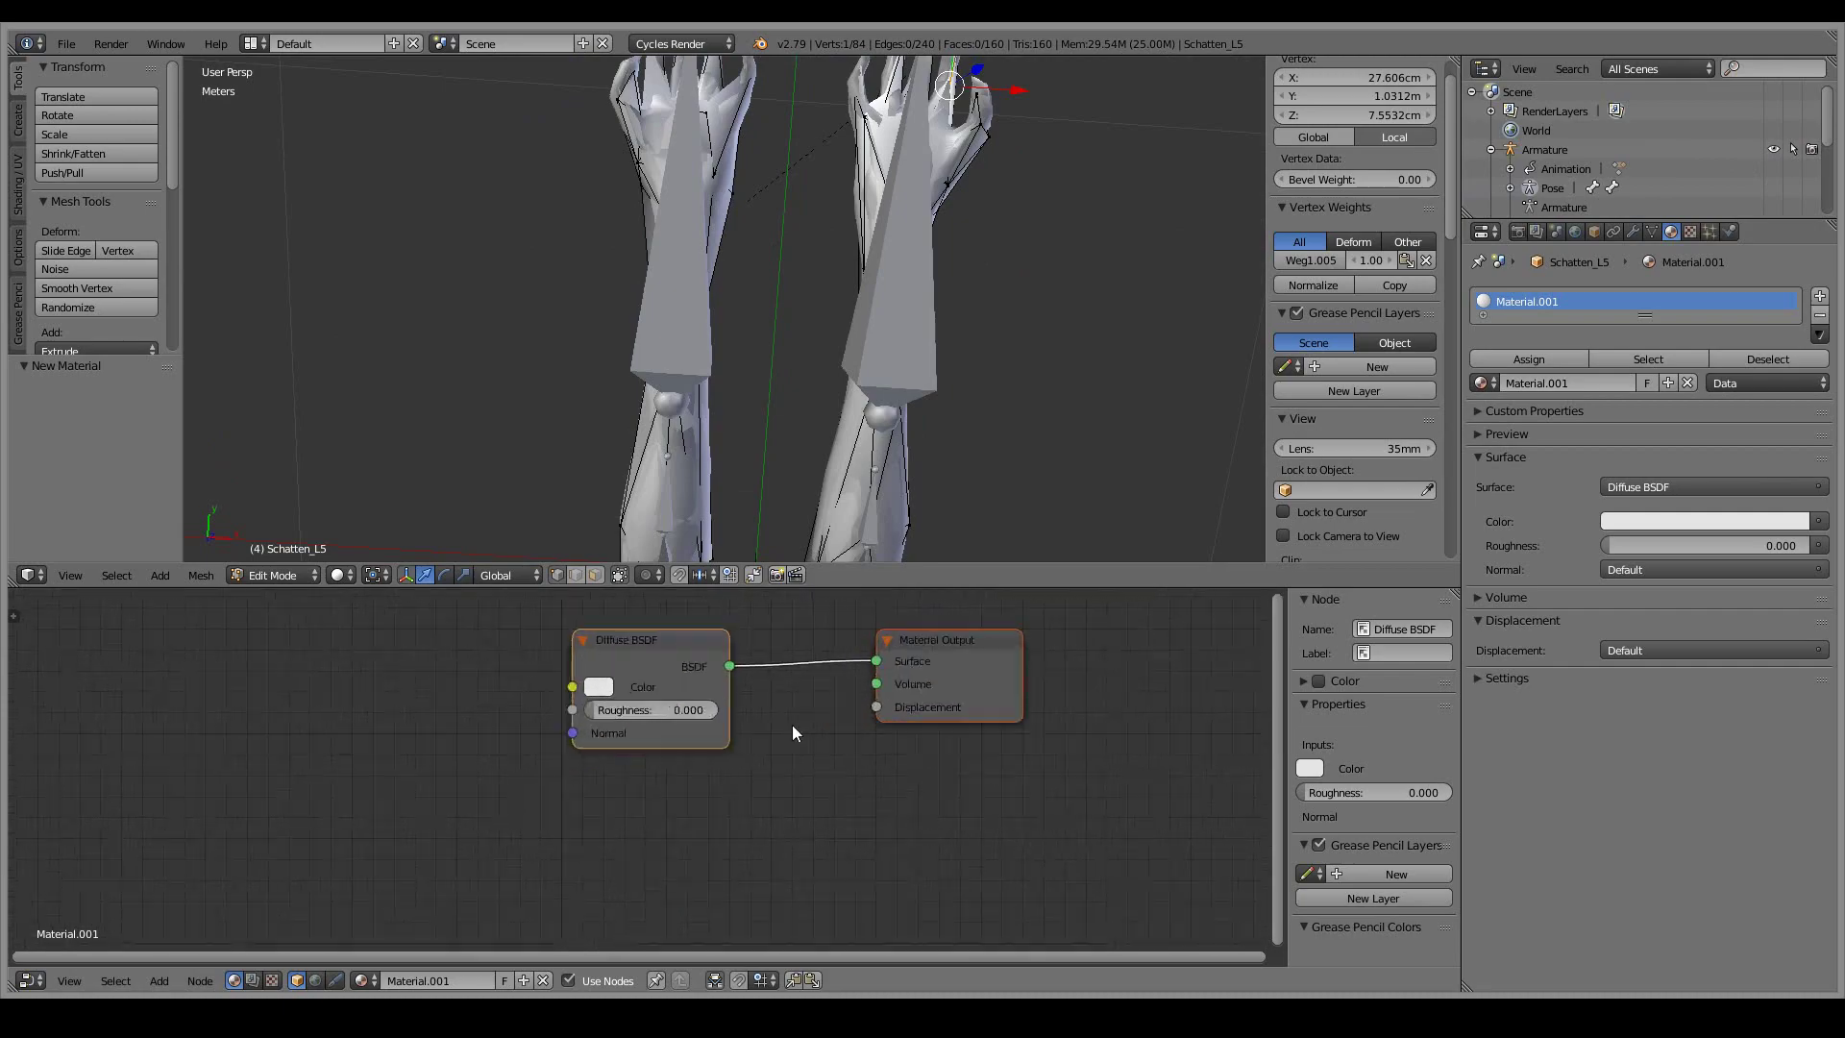
click(1585, 383)
key(ctrl+z)
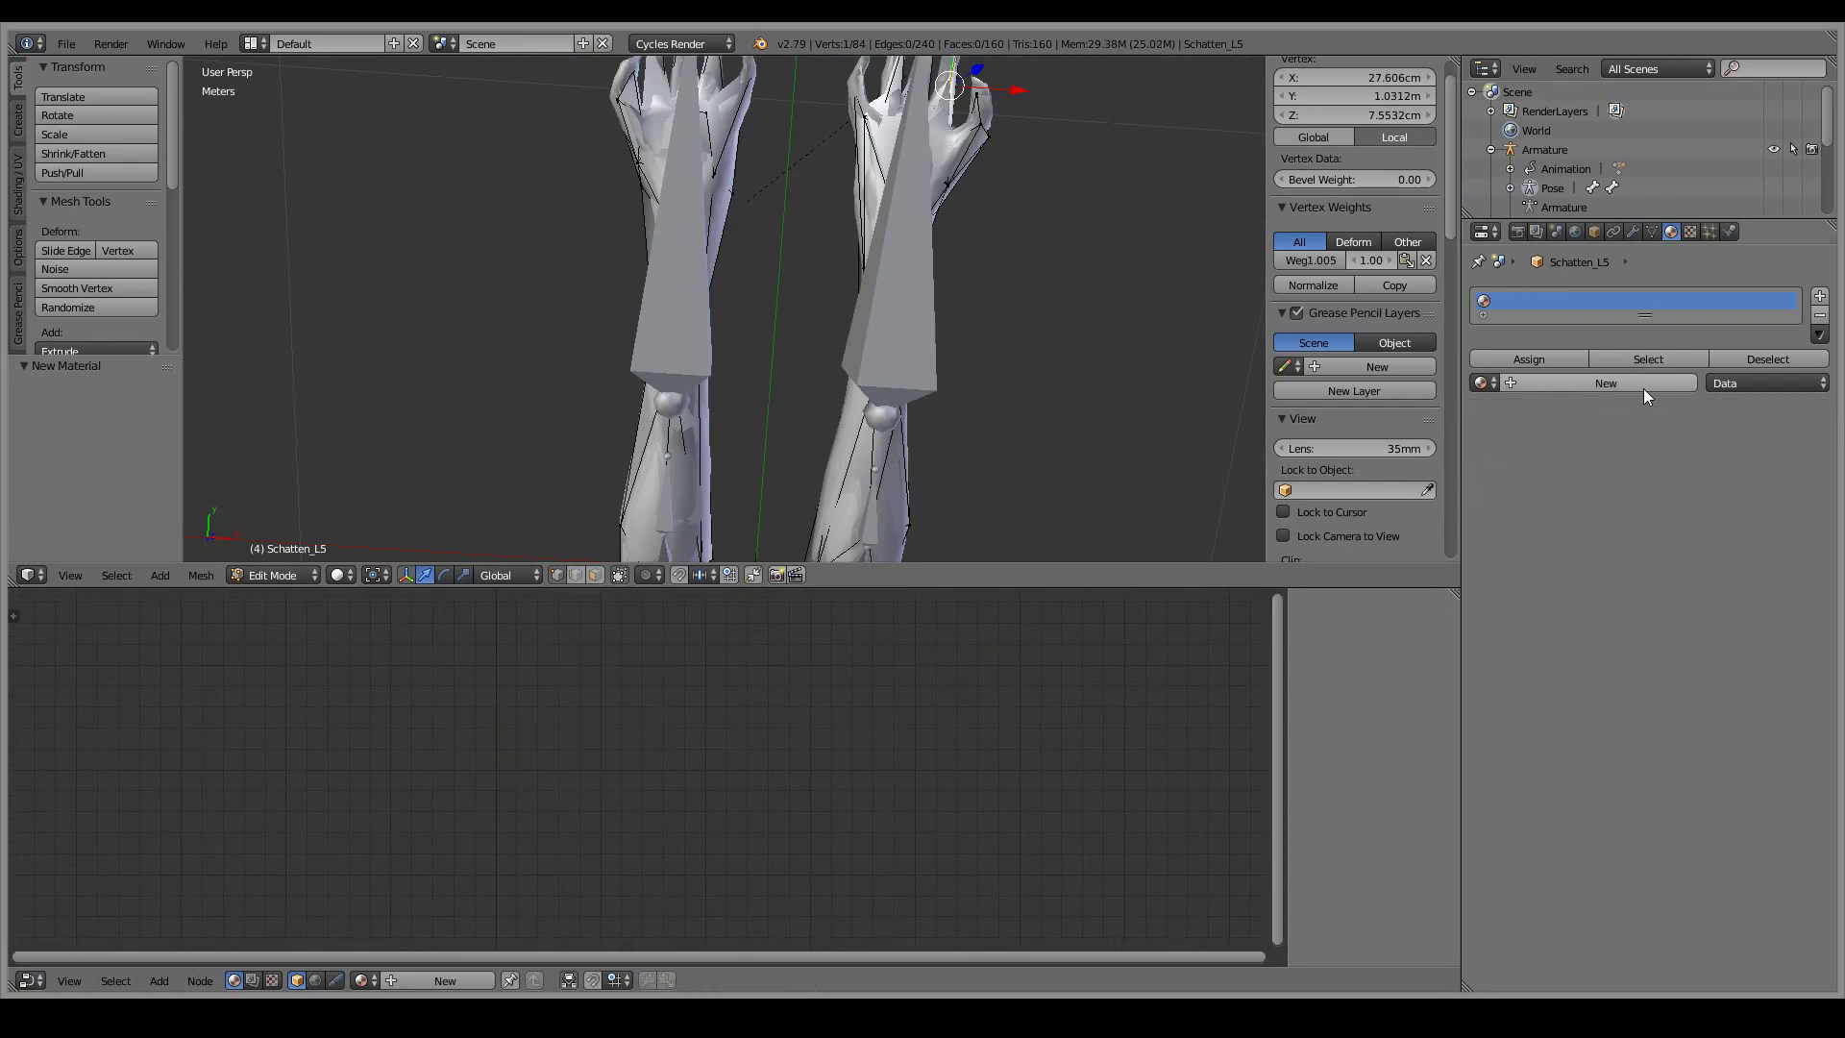
- Create a material named Schatten on Schatten_L5 and link an Image Texture to the Diffuse BSDF color
key(shift+a)
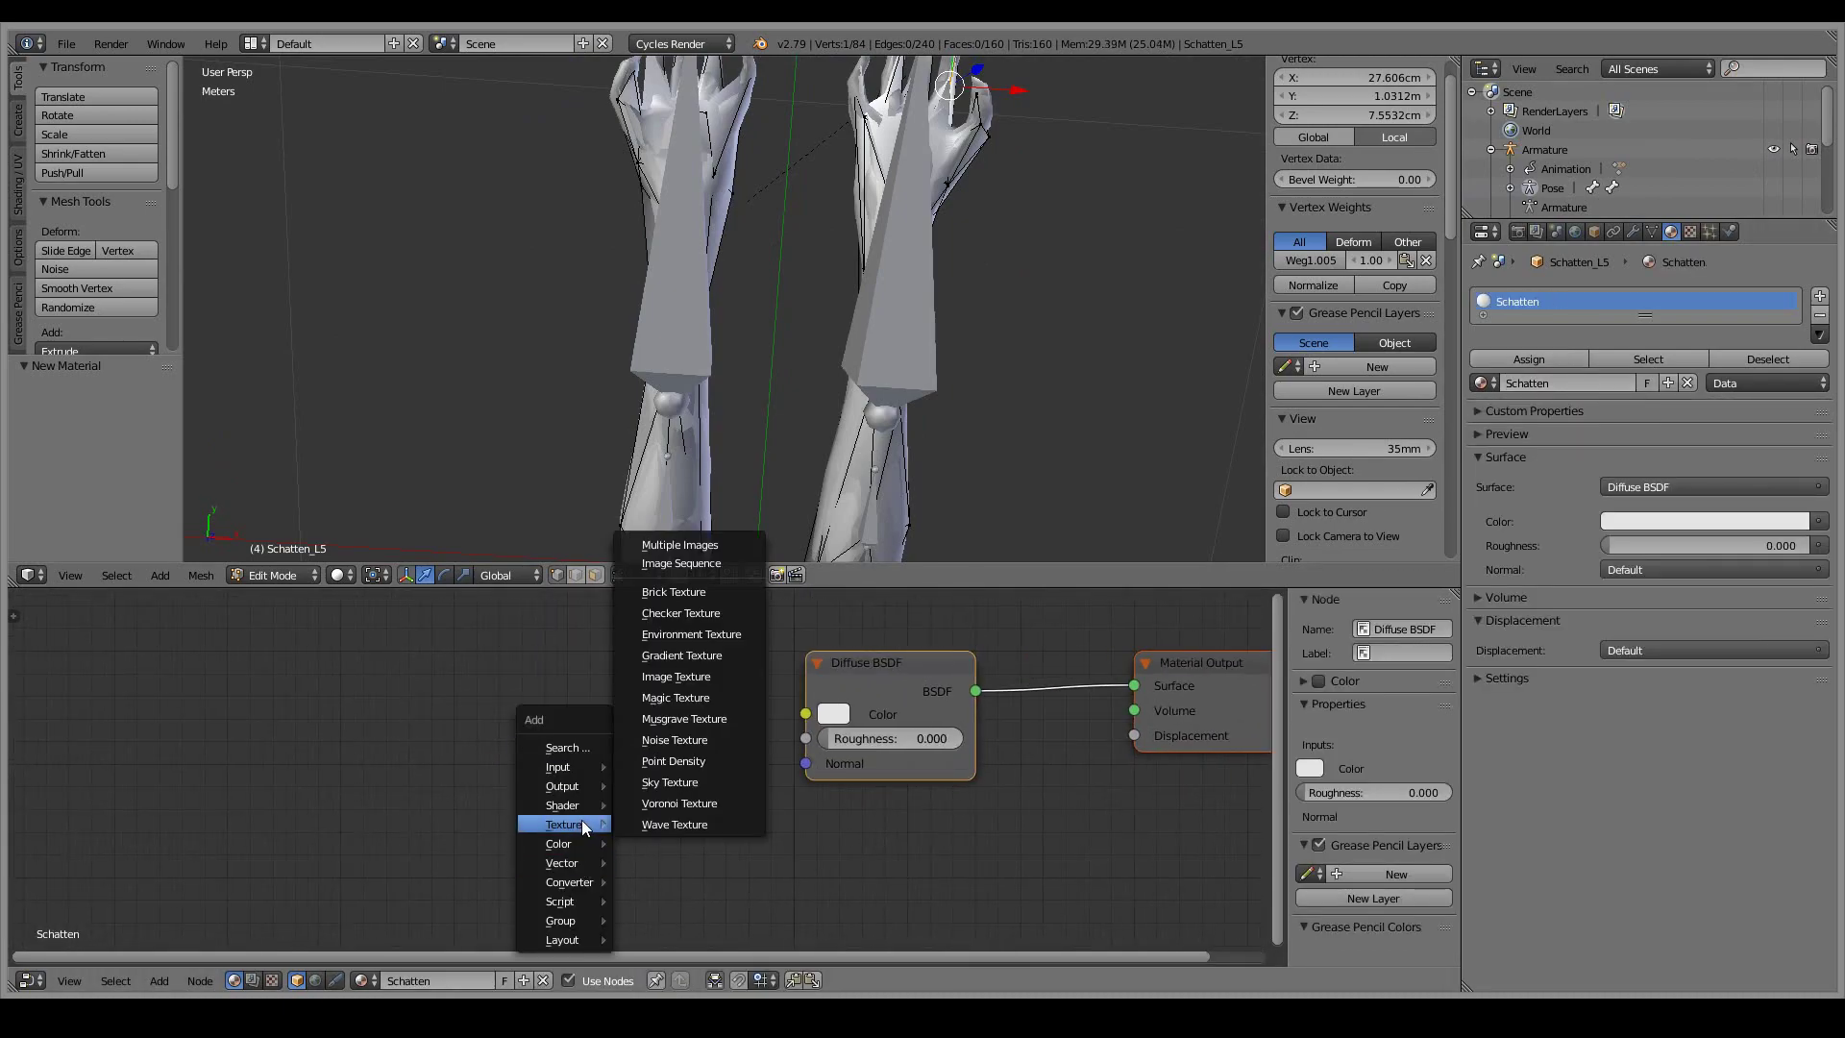
click(699, 538)
click(505, 759)
click(615, 509)
drag(618, 678, 803, 716)
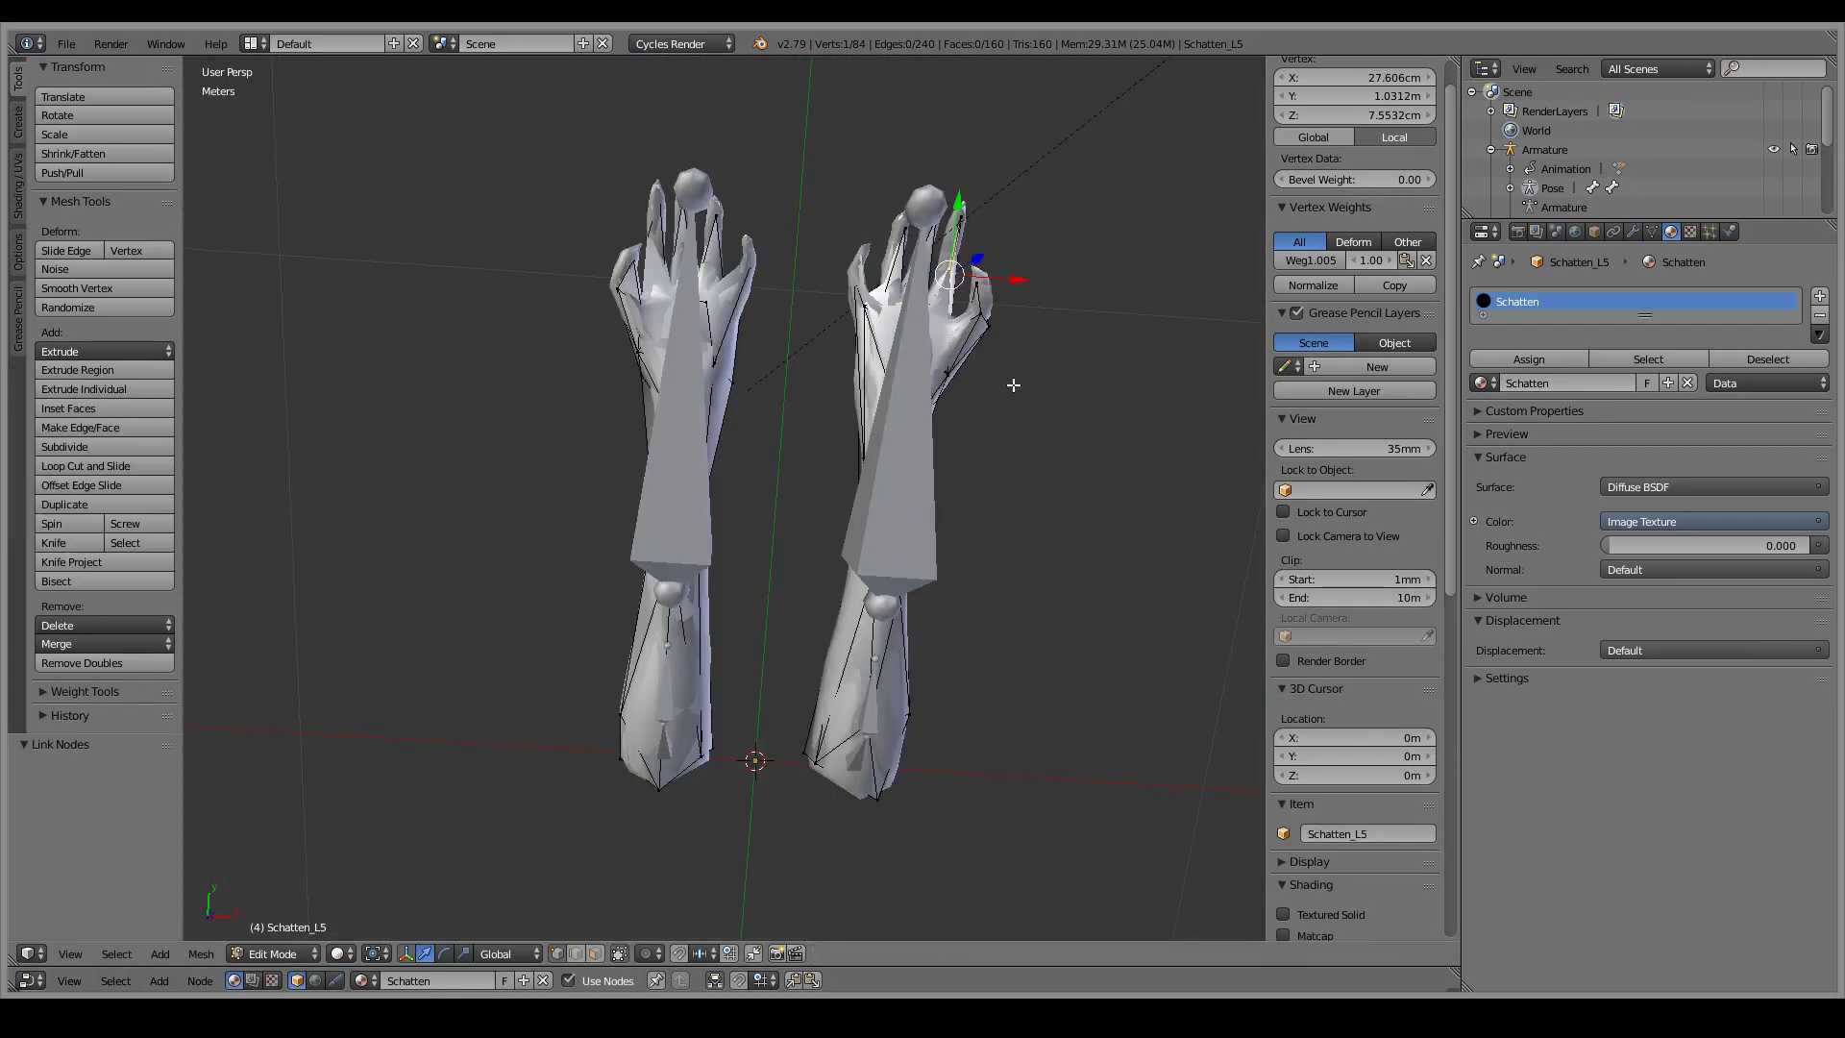
- Assign the Schatten material to Schatten_L0 through Schatten_L4 and switch the viewport to rendered shading
scroll(1634, 154, down, 3)
click(1570, 169)
click(1483, 383)
click(1537, 427)
click(1570, 111)
click(1483, 358)
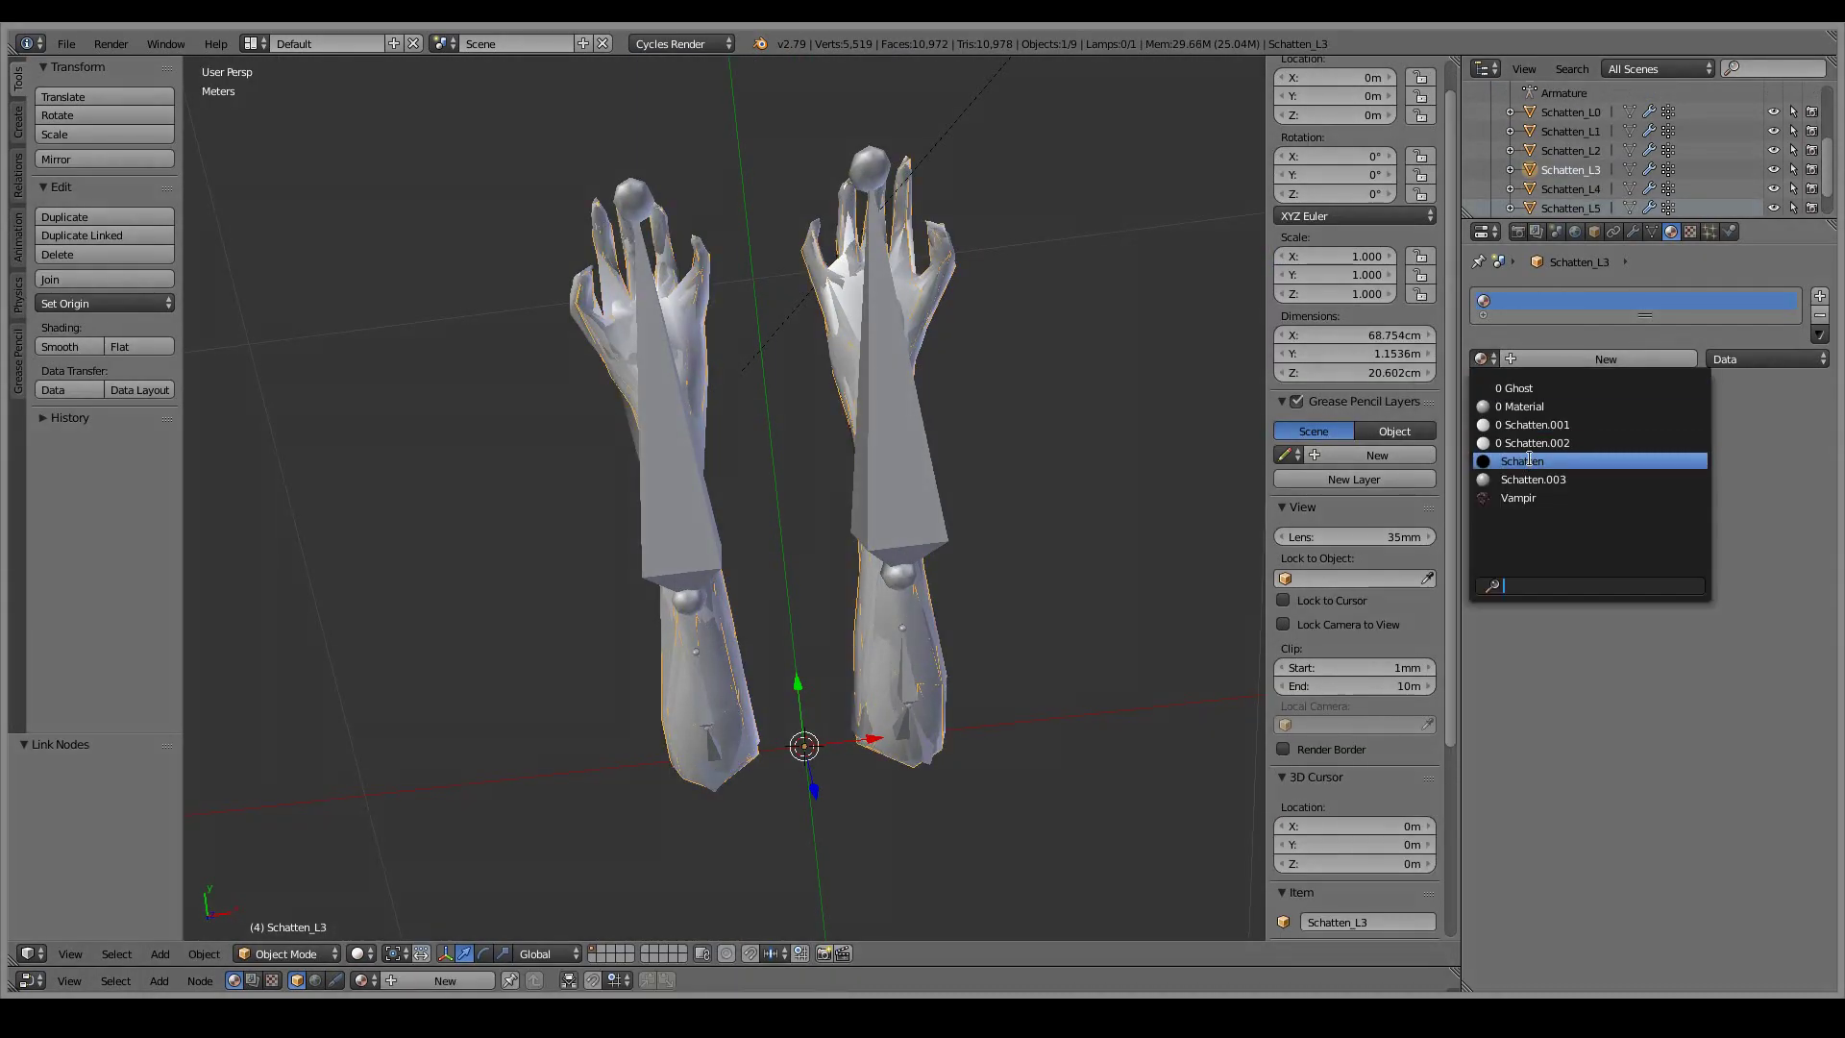
click(1522, 461)
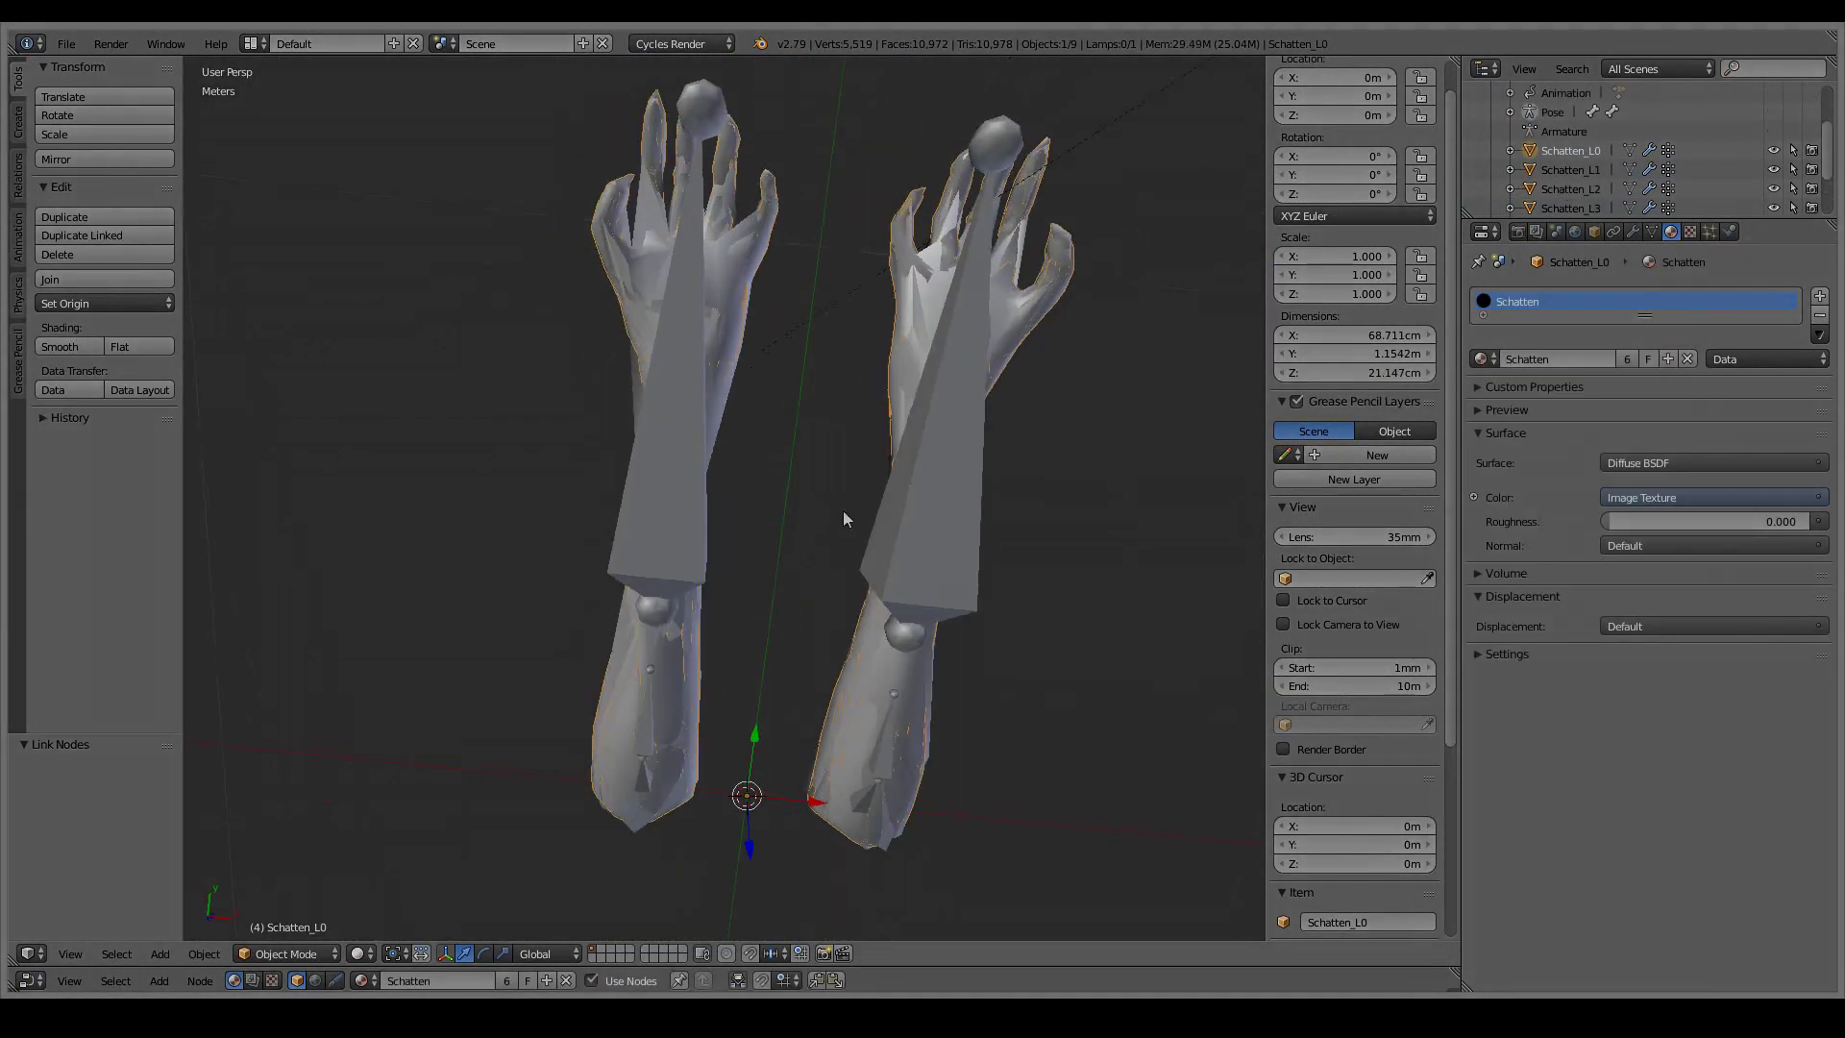
key(shift+z)
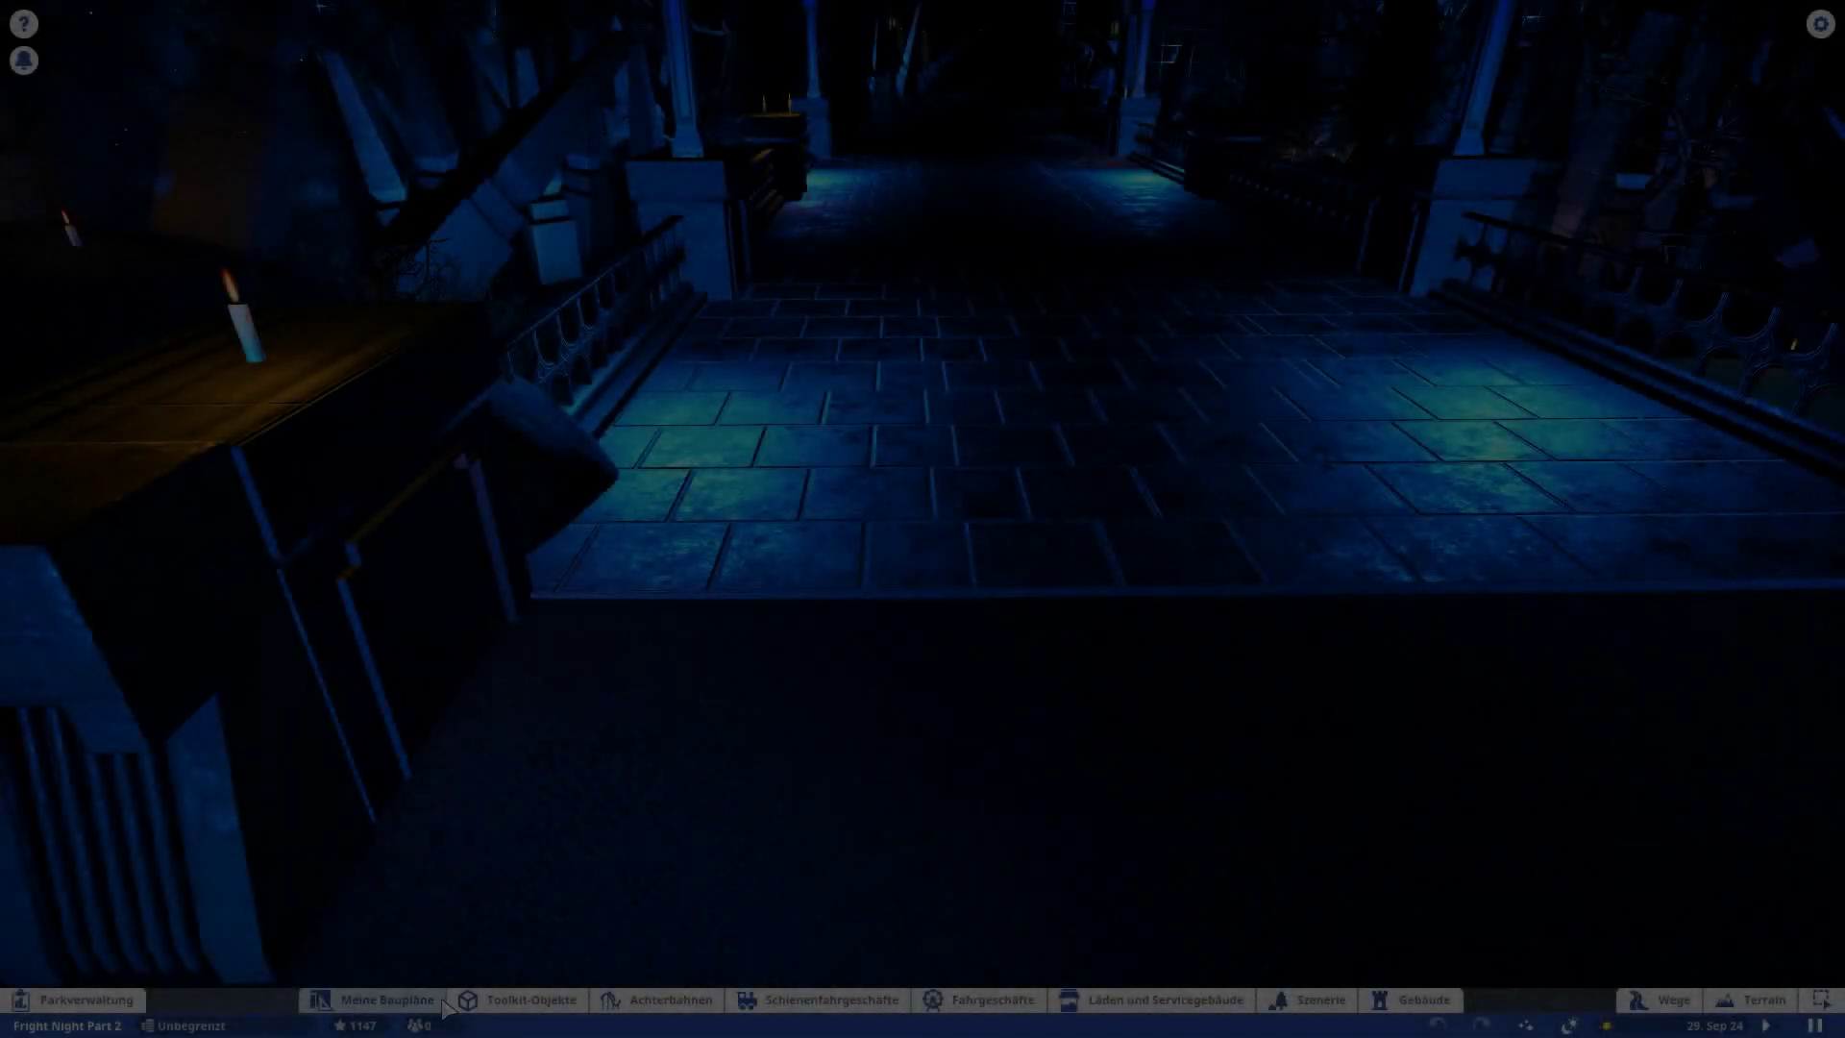
- Switch to Planet Coaster and place the Shadow Hands toolkit object on the blue-lit stone path
click(509, 1009)
scroll(1324, 849, down, 3)
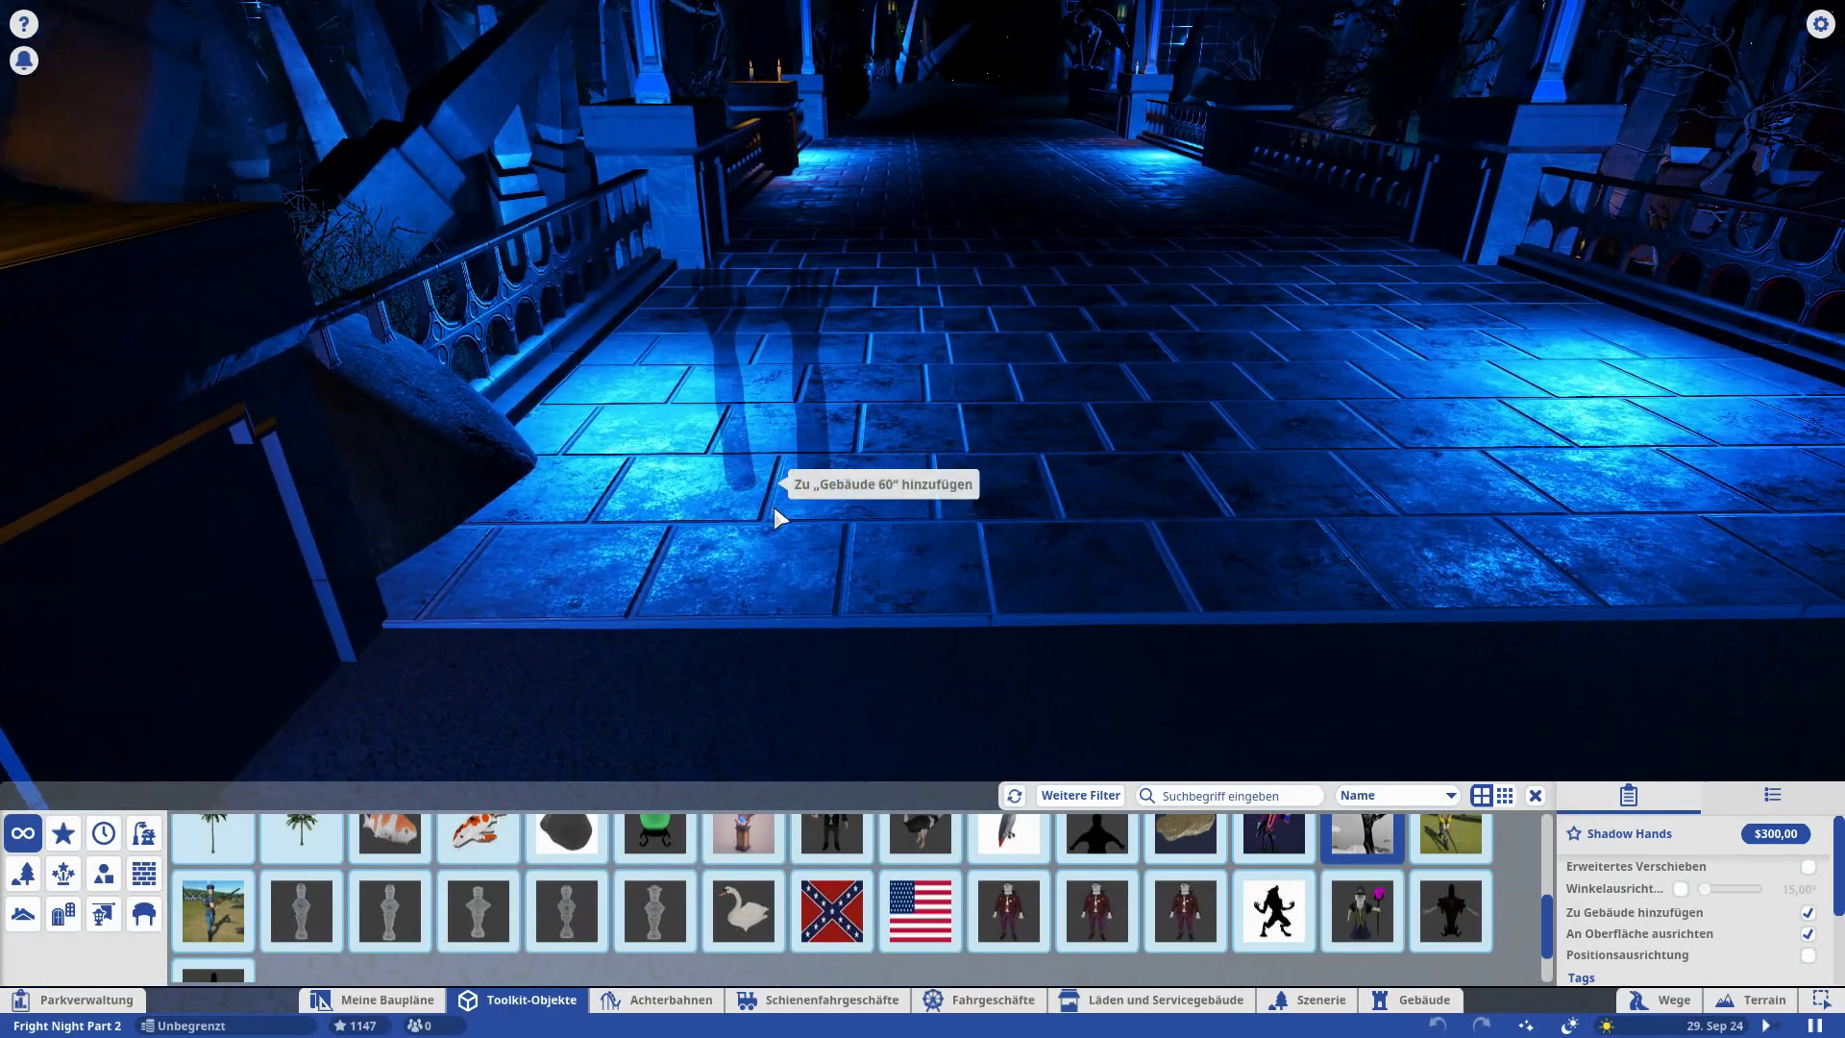
click(776, 517)
right_drag(1220, 477, 1182, 465)
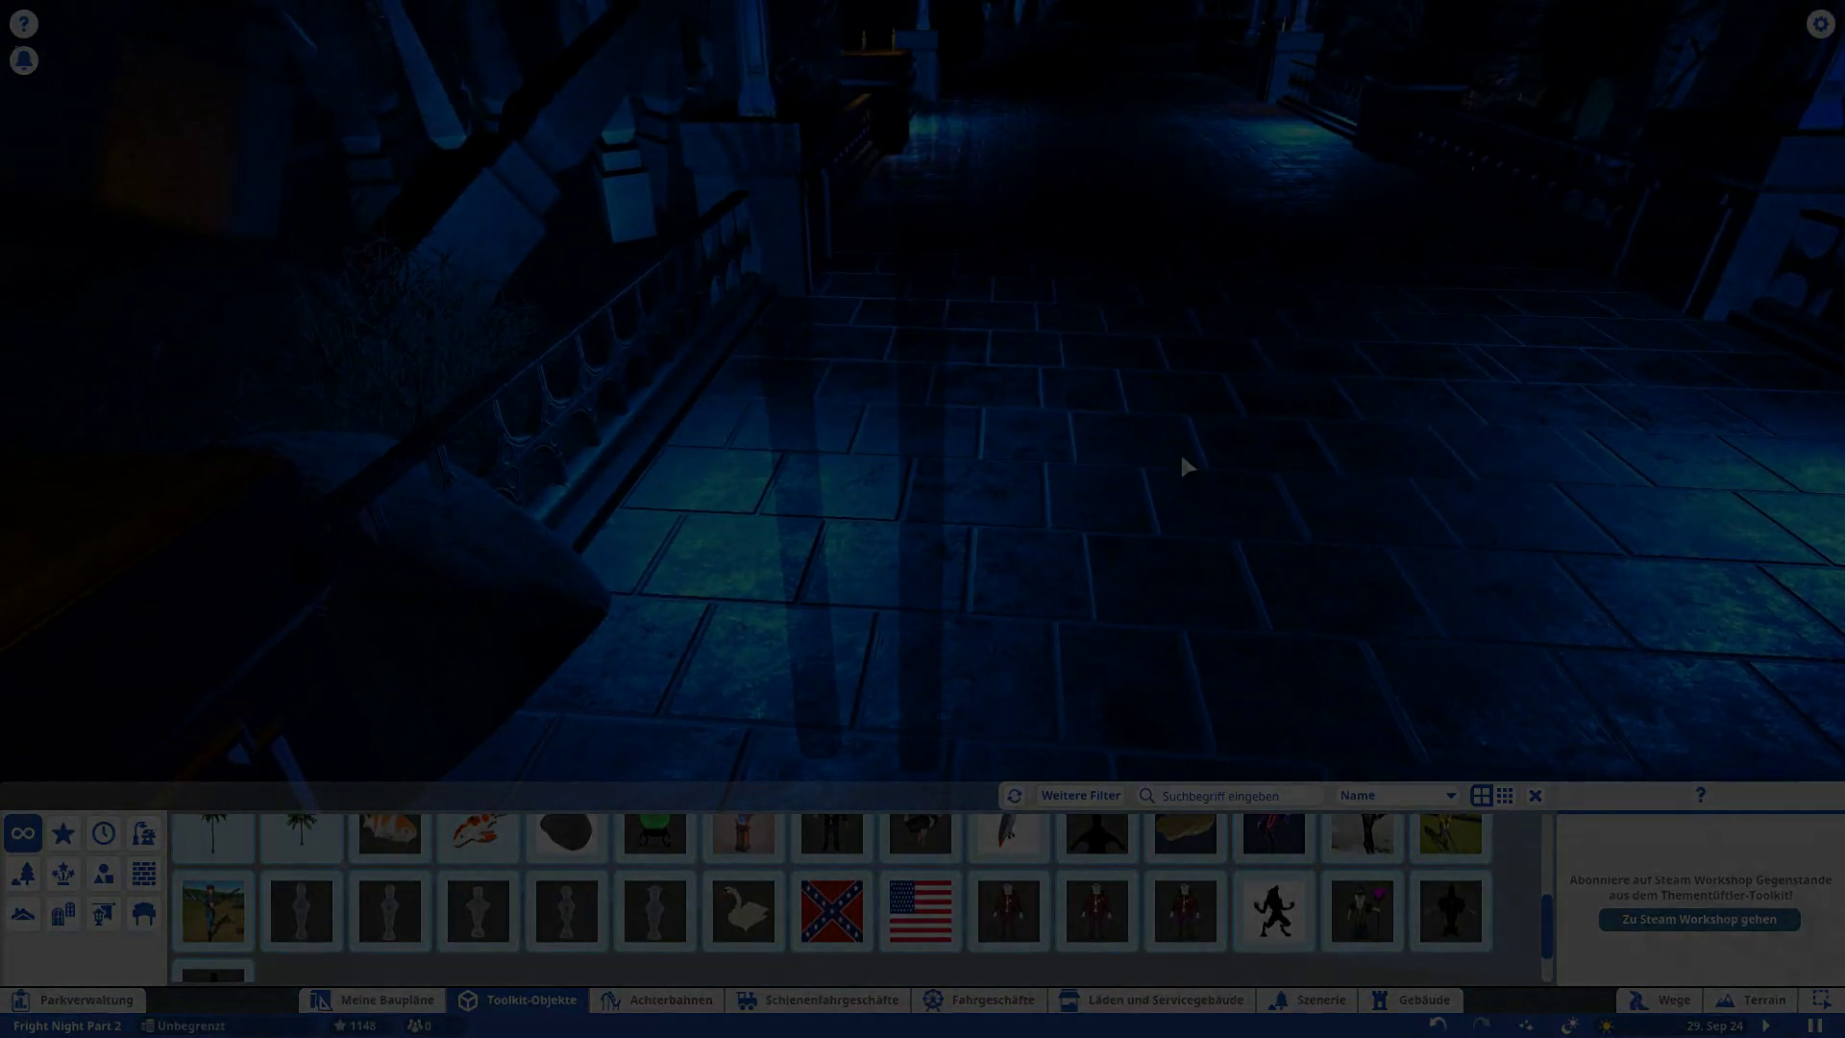